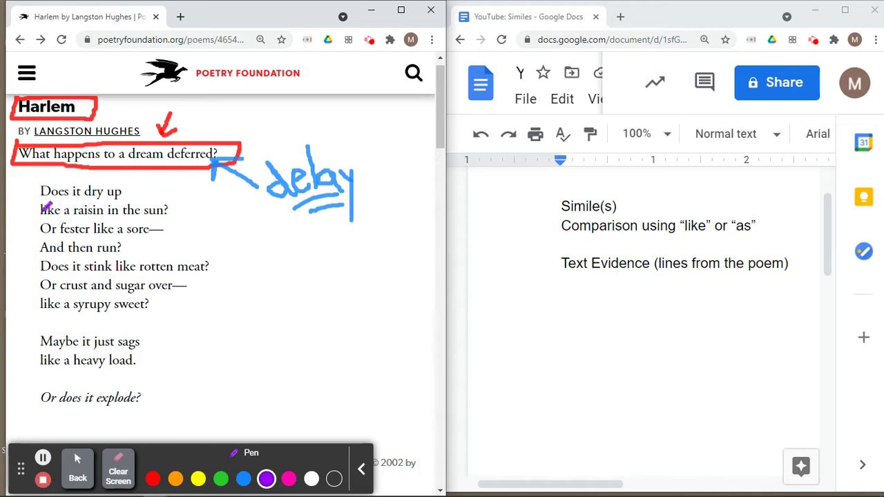
Underline in purple the "like" in all five Harlem simile lines, then switch the pen to green.
drag(40, 220, 69, 218)
drag(93, 236, 114, 236)
drag(116, 274, 137, 275)
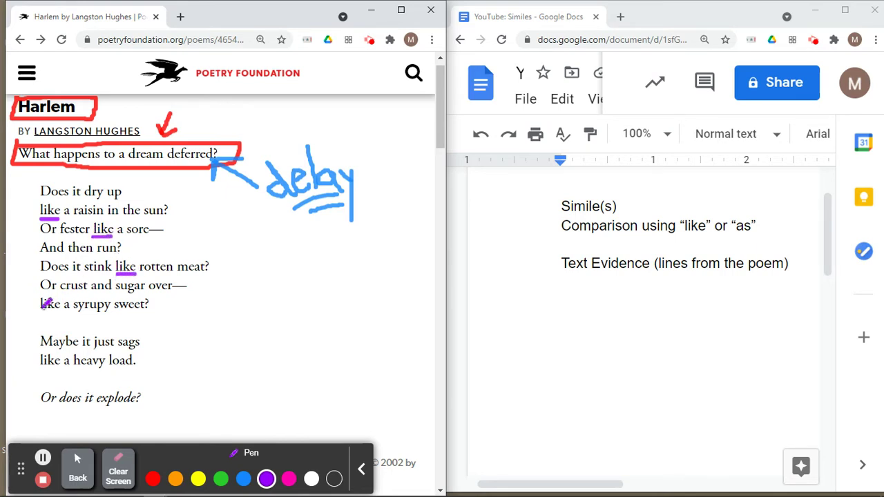
drag(37, 315, 62, 314)
drag(37, 368, 63, 371)
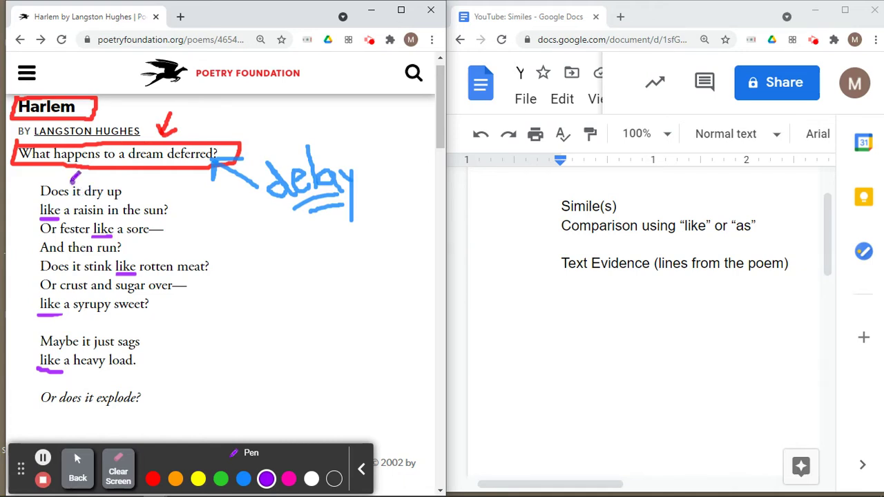
click(72, 183)
click(221, 479)
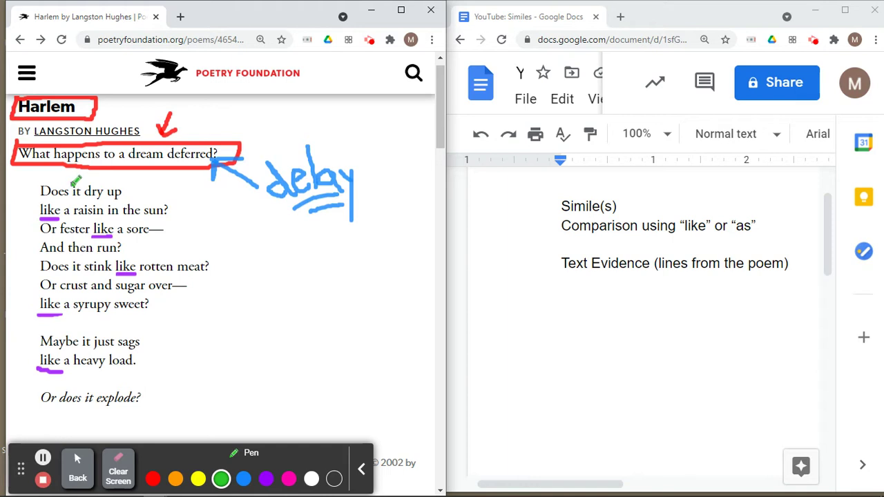
Circle "dream deferred" and the "it" in three lines in green, arrowing "it" to "dream deferred".
mouse_move(75, 182)
mouse_down()
mouse_move(73, 200)
mouse_move(91, 193)
mouse_move(83, 177)
mouse_move(72, 183)
mouse_up()
mouse_move(157, 144)
mouse_down()
mouse_move(136, 141)
mouse_move(127, 156)
mouse_move(165, 166)
mouse_move(222, 146)
mouse_move(150, 137)
mouse_up()
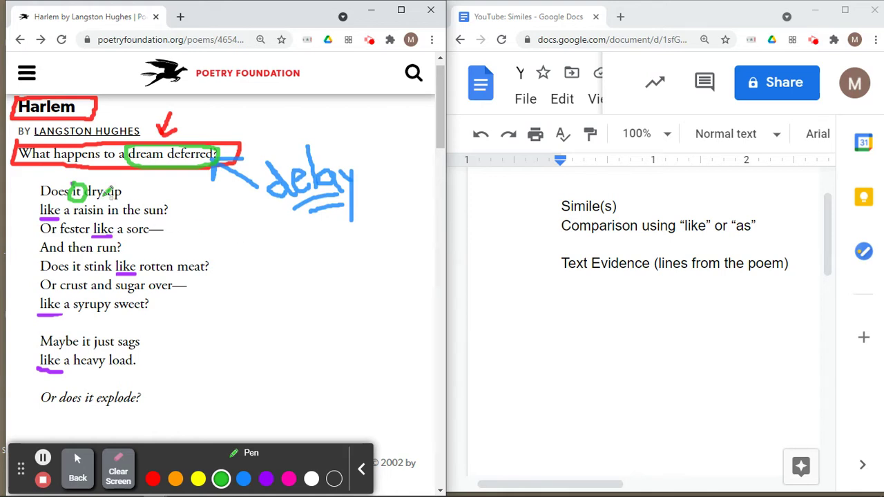
drag(90, 183, 139, 160)
drag(138, 160, 138, 184)
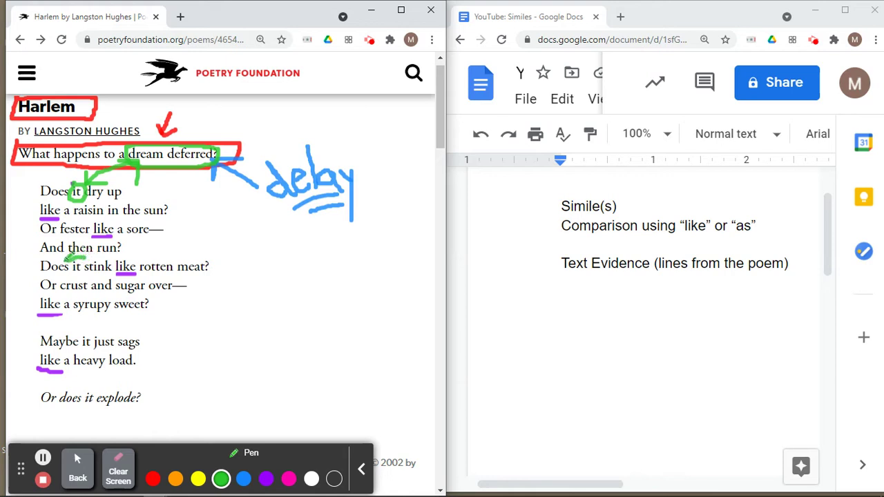
mouse_move(74, 259)
mouse_down()
mouse_move(66, 269)
mouse_move(85, 261)
mouse_move(95, 269)
mouse_move(89, 259)
mouse_up()
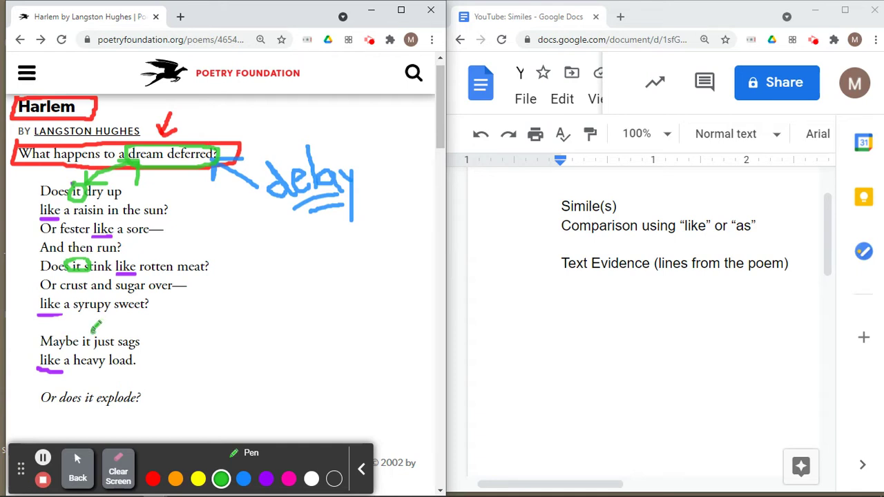
mouse_move(92, 329)
mouse_down()
mouse_move(80, 333)
mouse_move(81, 349)
mouse_move(105, 345)
mouse_move(104, 326)
mouse_move(90, 324)
mouse_up()
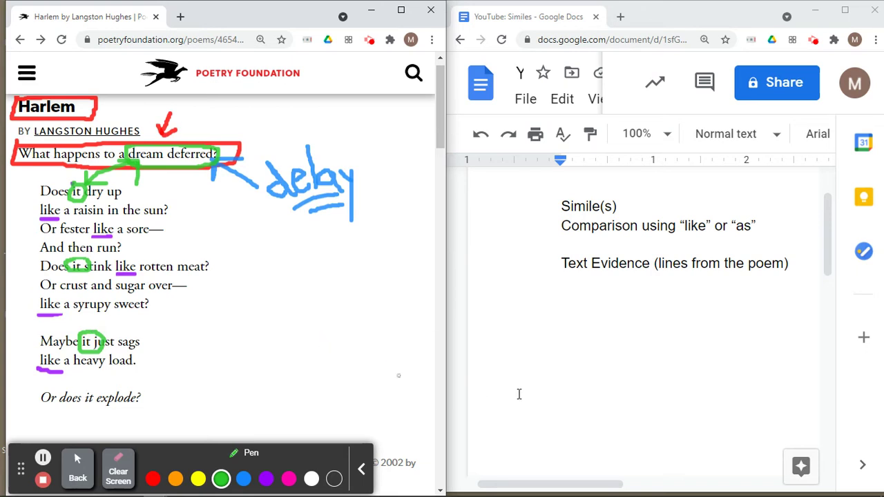
Type the quotes "...dry up like a raisin in the sun?" and "...fester like a sore..." under Text Evidence.
click(599, 285)
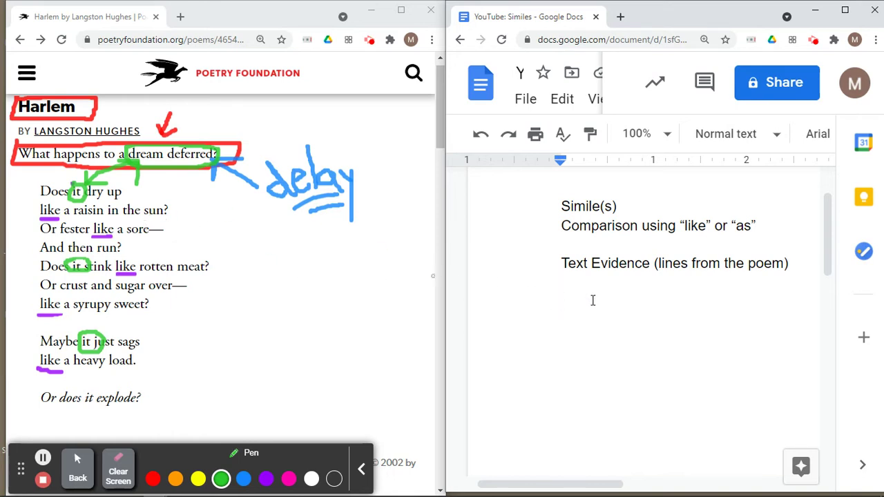
key(BackSpace)
text(")
text(...)
text(dry up li)
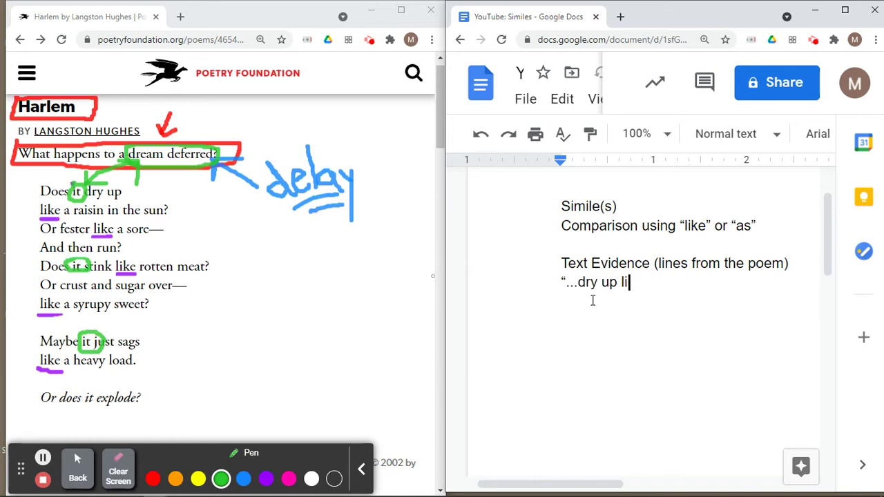
text(ke a raisin in the sun?")
key(Return)
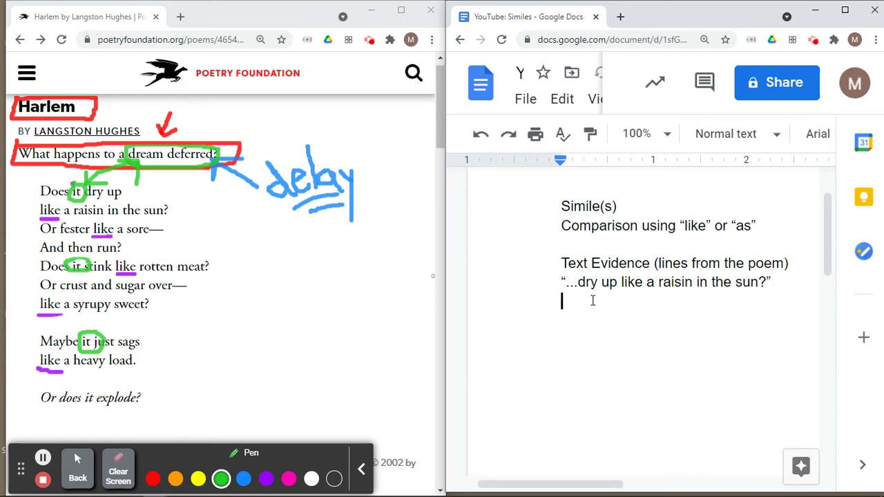
text("...fester like a sore)
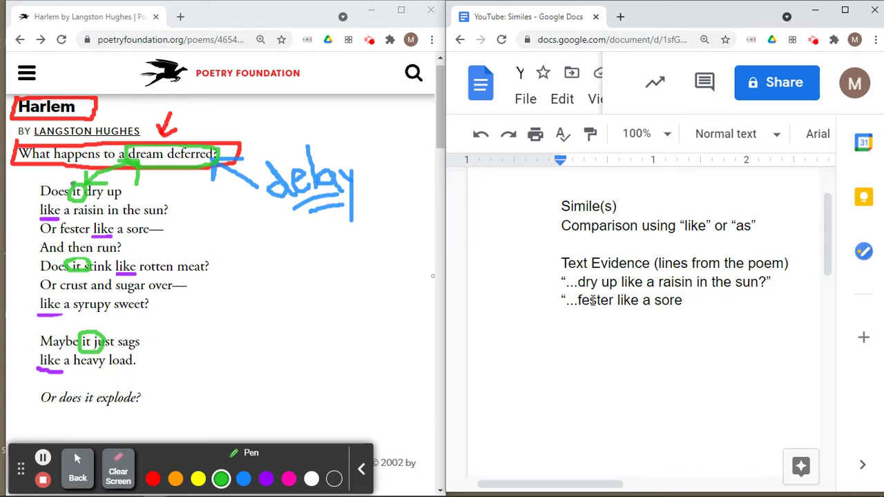
text(...)
text(")
key(Return)
Add the quote "...stink like rotten meat?" on the next line.
text(")
text(...stink like roo)
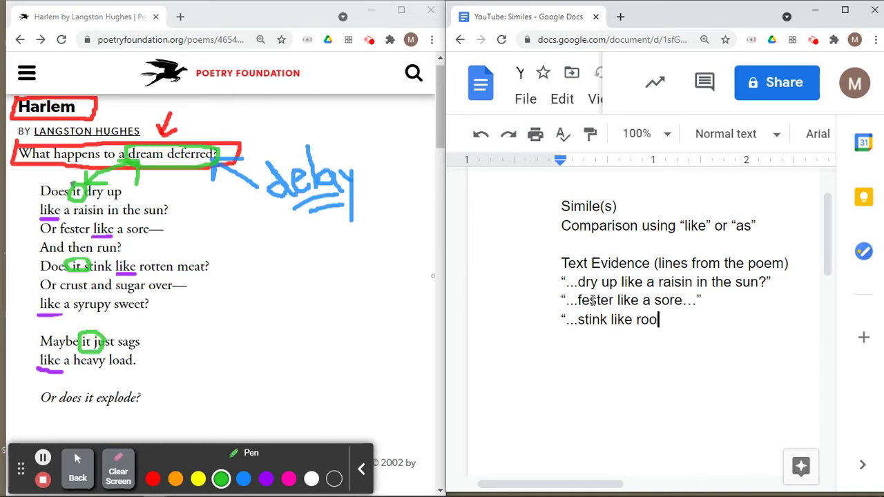
key(BackSpace)
text(tten meat/)
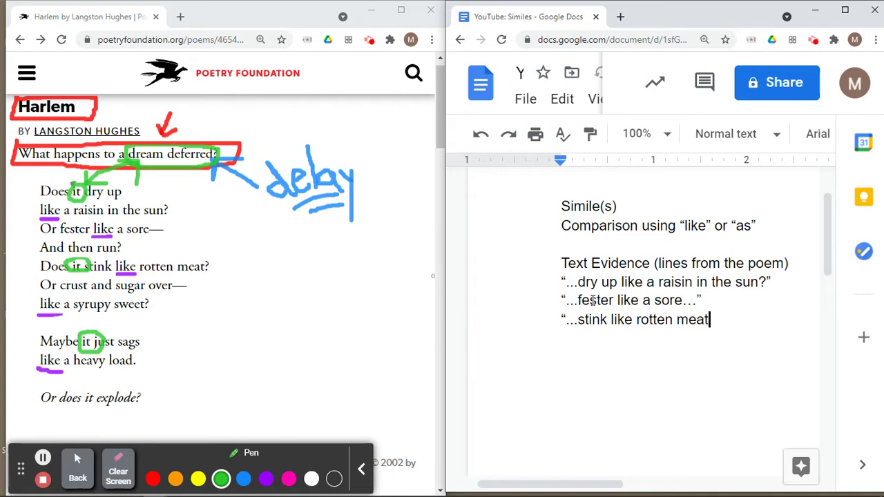
key(BackSpace)
text(?)
text(")
key(Return)
text(")
Add the crust quote ending "like a syrupy sweet?" on the next line.
text(...)
text(crust and)
key(BackSpace)
key(BackSpace)
key(BackSpace)
key(BackSpace)
key(BackSpace)
text(ll)
key(BackSpace)
key(BackSpace)
text(...like a su)
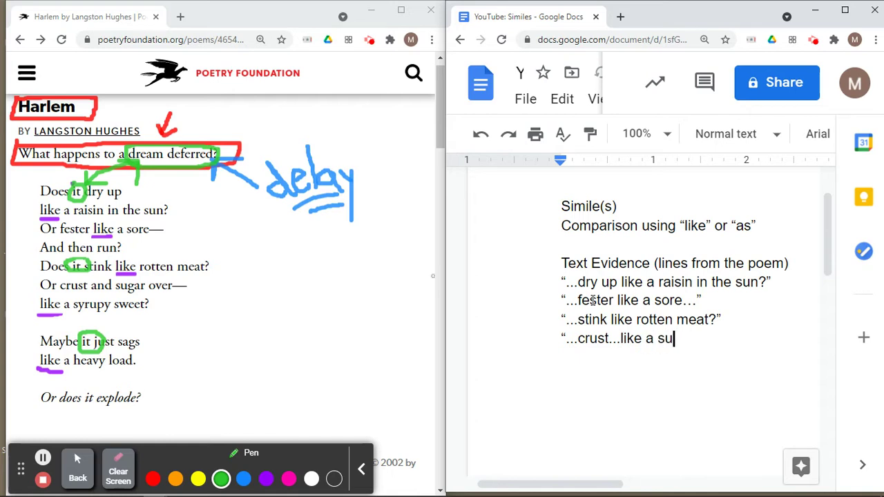
key(BackSpace)
text(yrupy sweet)
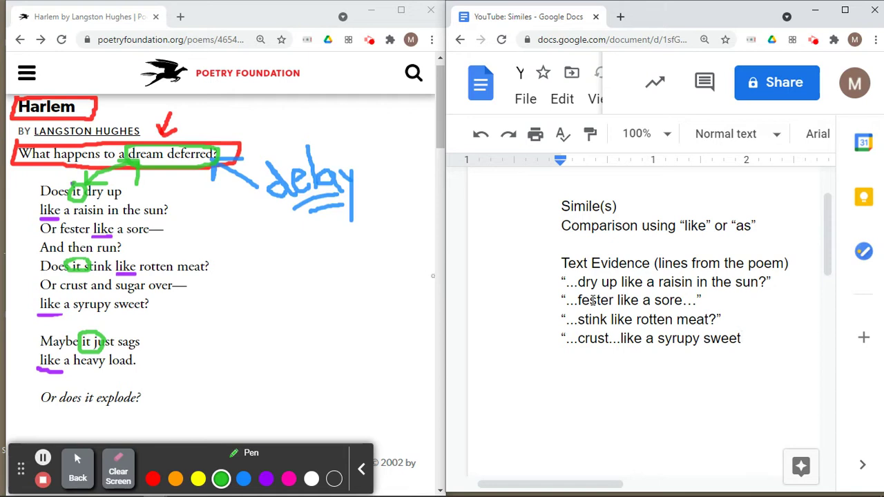
text(?")
Fix the spacing around the ellipses and before "like" in the quote lines.
key(Left)
key(Left)
key(Left)
key(Left)
key(Left)
key(Left)
key(Left)
key(Left)
key(Left)
key(Left)
key(Left)
key(Left)
key(Left)
key(Left)
key(Left)
key(Left)
key(Left)
key(Left)
key(Left)
key(Left)
key(Left)
key(Left)
key(Left)
key(Left)
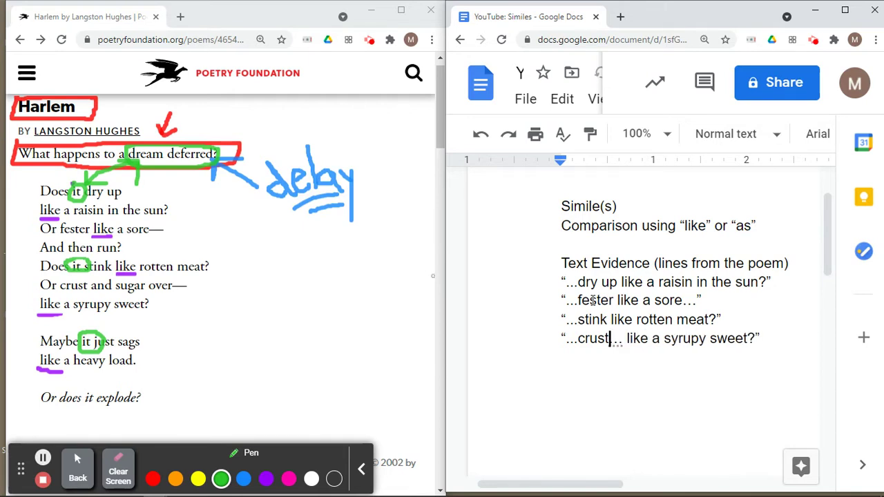
key(Left)
key(Left)
key(Left)
key(Left)
key(Left)
key(Up)
key(Left)
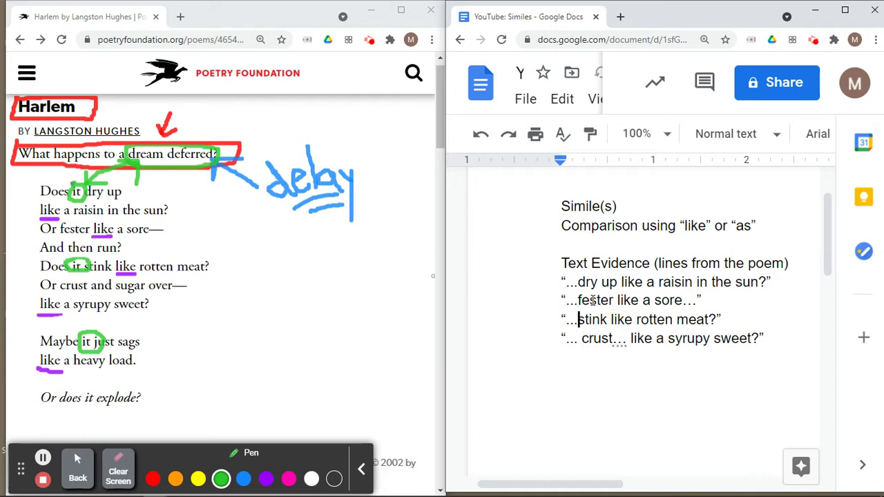
key(Up)
key(Left)
key(Up)
key(Left)
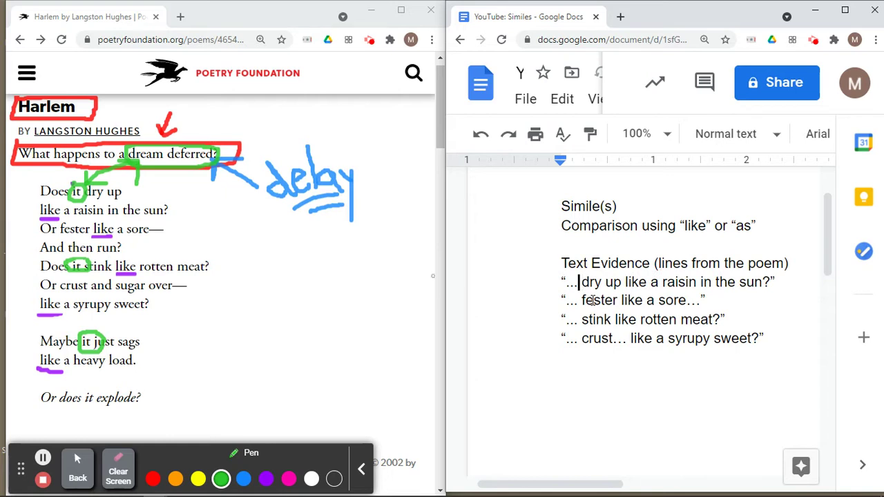
key(Down)
key(Down)
key(Down)
key(Right)
key(Right)
key(Right)
key(Right)
key(Right)
key(Right)
key(Right)
key(Right)
key(Right)
key(Right)
key(Right)
key(Right)
key(Right)
key(Right)
key(Right)
key(Right)
key(Right)
key(Right)
key(Right)
key(Right)
key(Right)
key(Right)
key(Right)
key(Right)
Add the final quote "... sags like a heavy load." on its own line.
key(Return)
text(")
text(...)
text( sags like a heavy load.")
key(Return)
key(Return)
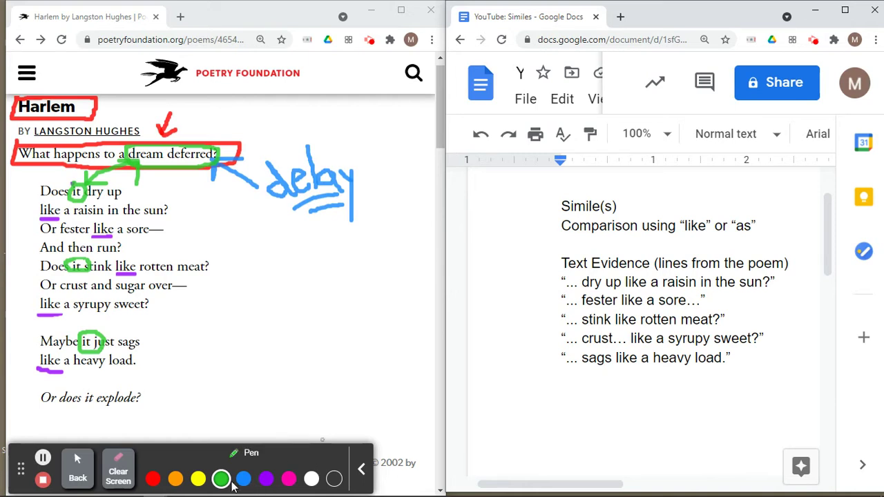
Draw three arrows on the poem page from the simile lines toward the document.
mouse_move(177, 216)
mouse_down()
mouse_move(266, 228)
mouse_move(359, 280)
mouse_move(384, 282)
mouse_move(315, 305)
mouse_up()
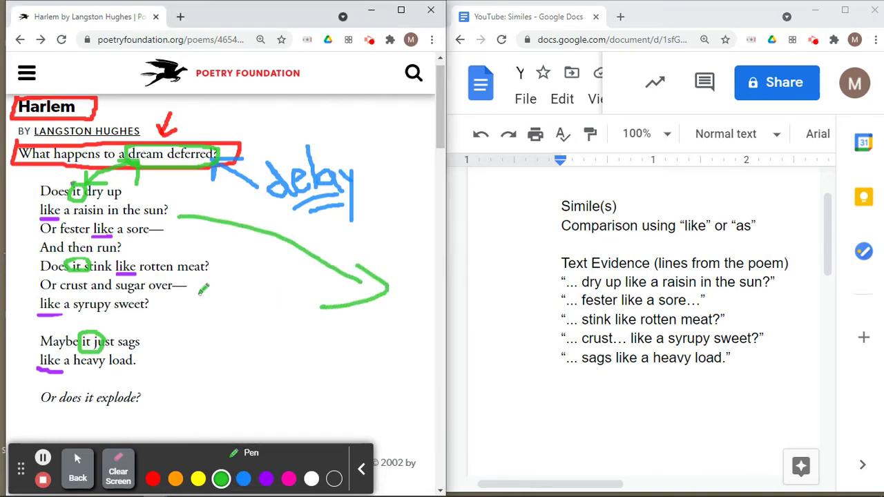
mouse_move(199, 296)
mouse_down()
mouse_move(369, 349)
mouse_move(347, 378)
mouse_up()
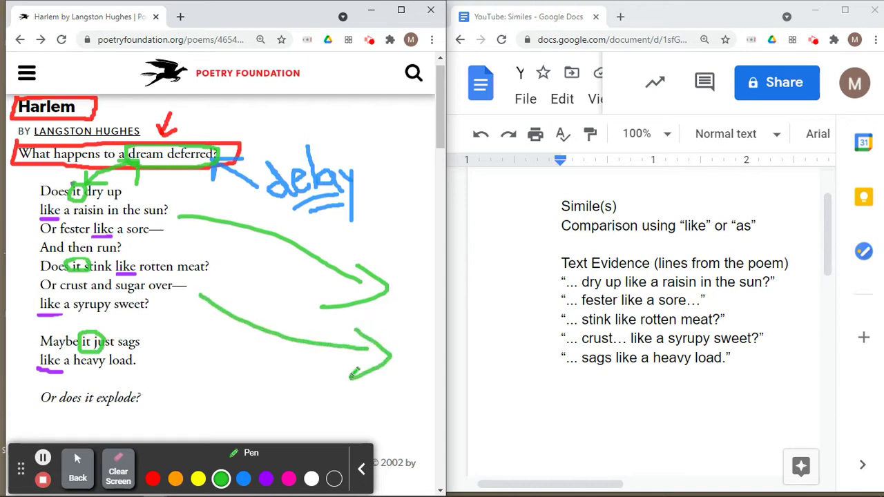
mouse_move(177, 355)
mouse_down()
mouse_move(394, 397)
mouse_move(431, 427)
mouse_move(371, 425)
mouse_up()
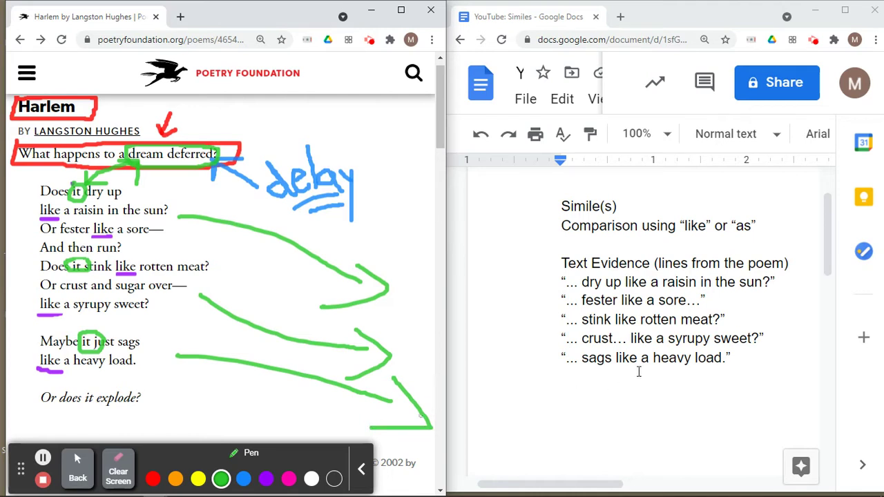
Add the question "What happens to a dream deferred?" above the Text Evidence heading.
click(623, 248)
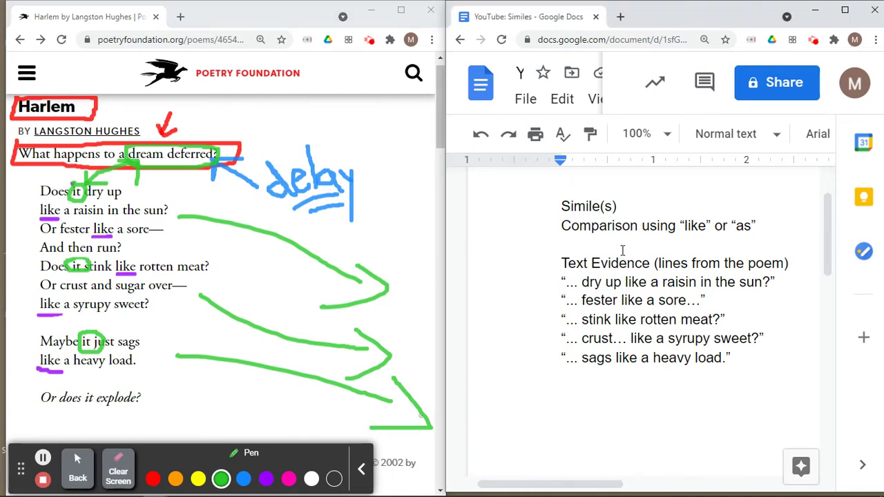
key(Return)
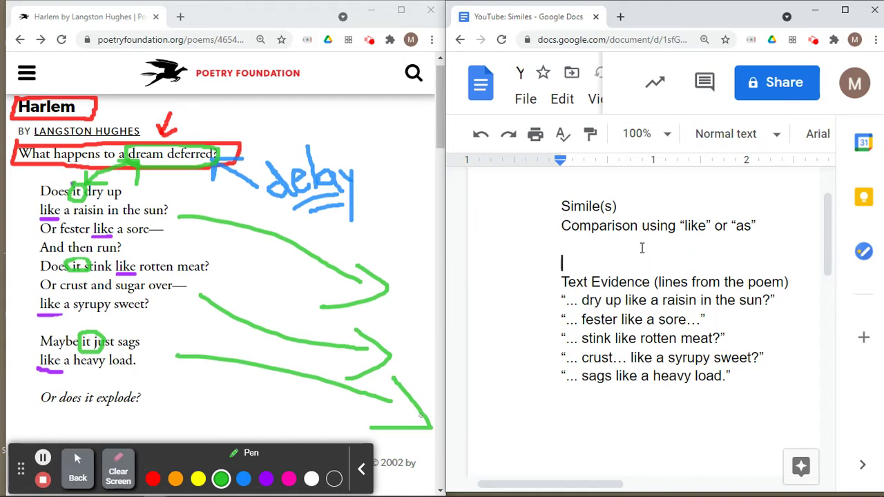
key(BackSpace)
text(“What happe)
key(BackSpace)
key(BackSpace)
key(BackSpace)
key(BackSpace)
key(BackSpace)
key(BackSpace)
key(BackSpace)
key(BackSpace)
key(BackSpace)
key(BackSpace)
key(BackSpace)
key(Return)
text(“What)
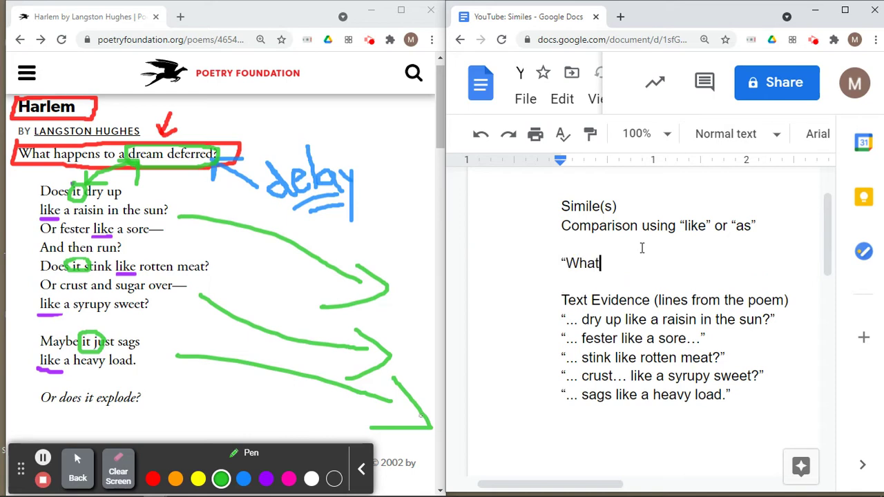
text( happens a)
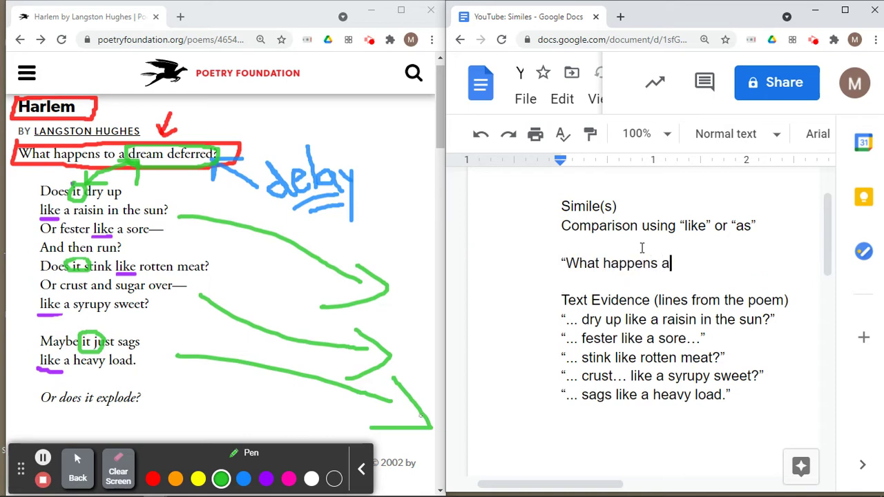
key(BackSpace)
key(BackSpace)
text(to a dream deferred?”)
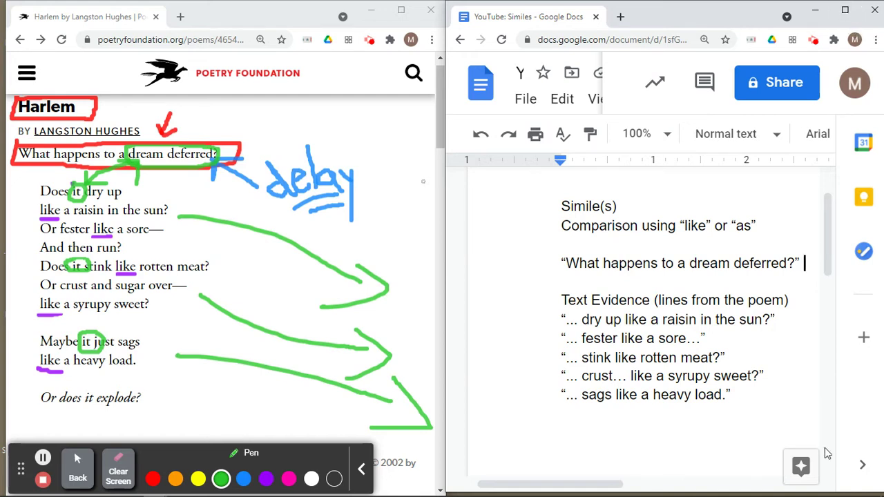
click(752, 392)
Start a Harlem title line below the evidence list and maximize the document window.
key(Return)
key(Return)
text(Harlem”)
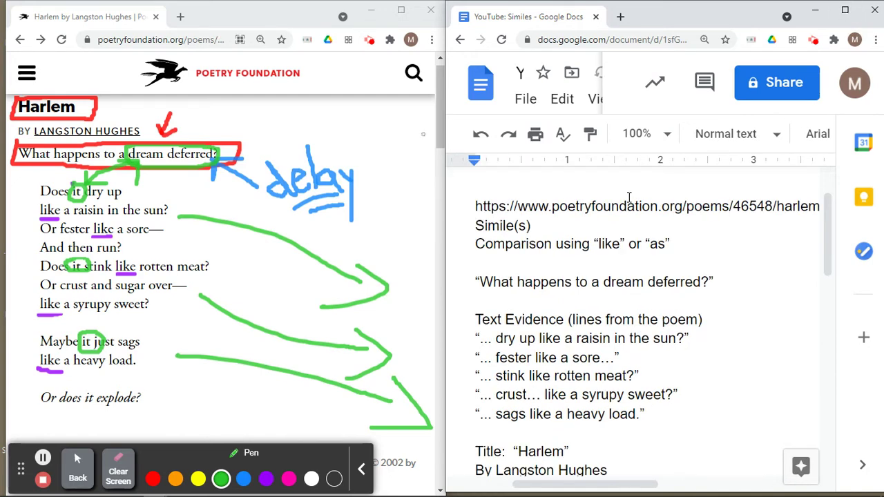
key(Return)
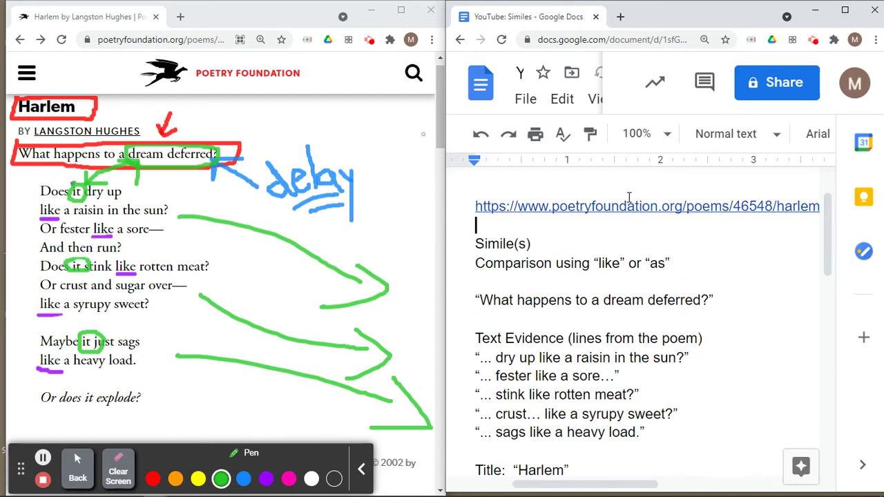
key(Down)
key(Down)
key(Down)
key(Down)
click(844, 10)
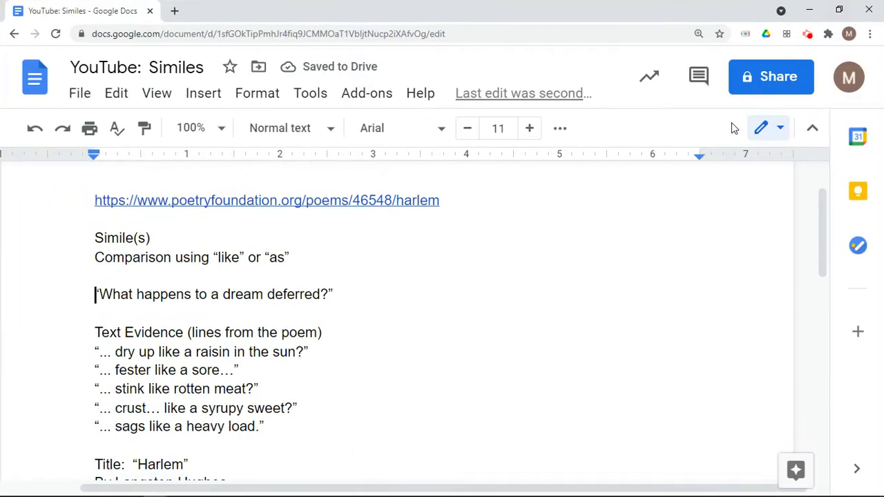
scroll(408, 286, down, 1)
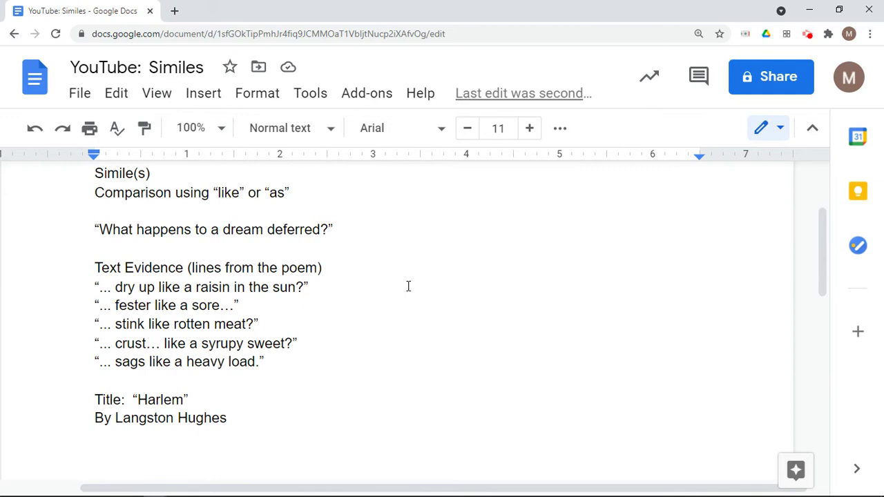
Type the "Middle School Example (5th grade to 7th grade)" heading below the By Langston Hughes line.
click(241, 418)
key(Return)
key(Return)
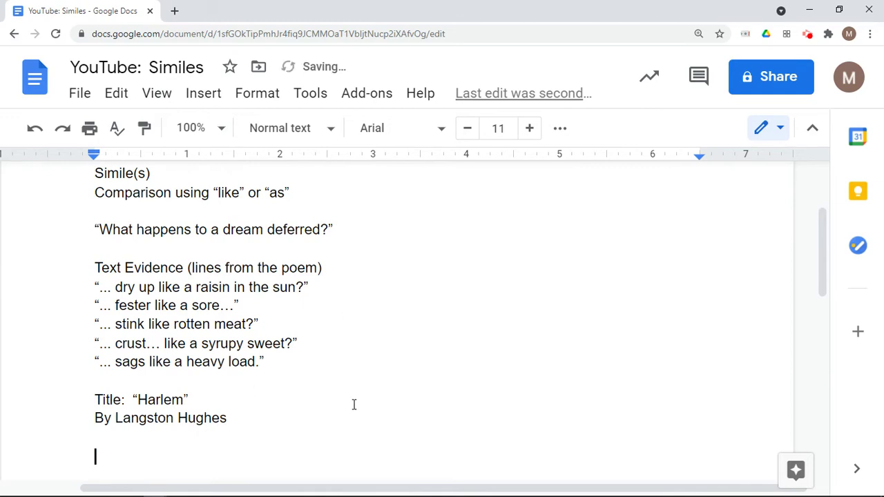
text(Middoe)
key(BackSpace)
key(BackSpace)
text(le School )
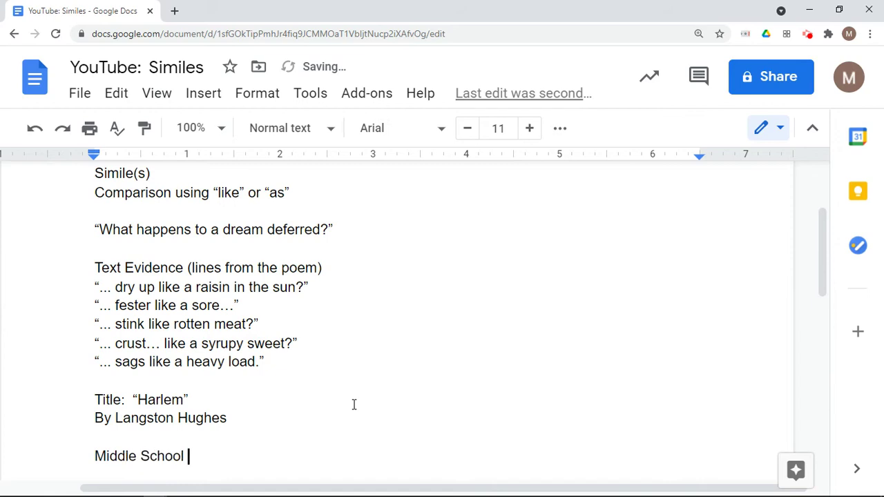
text(Example (5th grade to 7th grade)
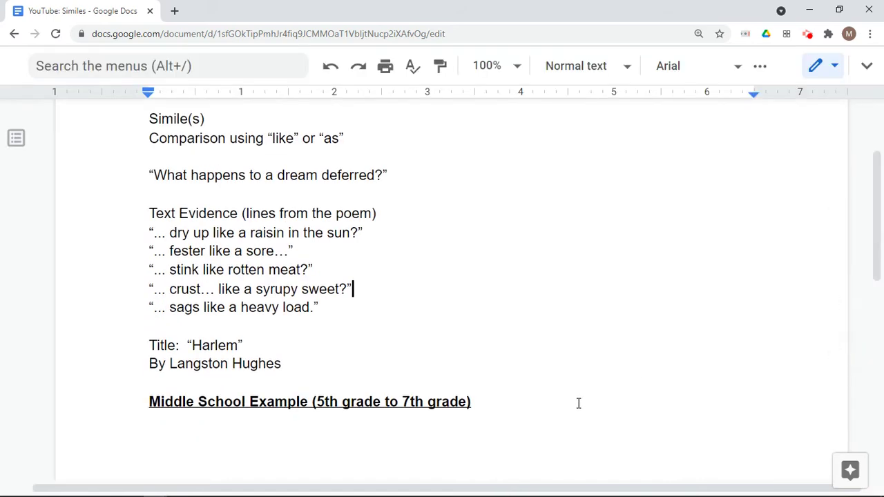
click(522, 399)
key(Return)
click(868, 66)
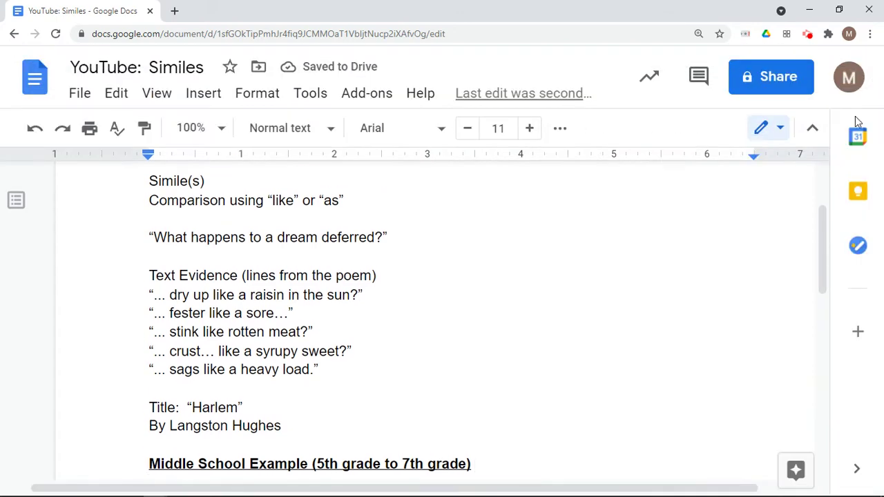
click(810, 130)
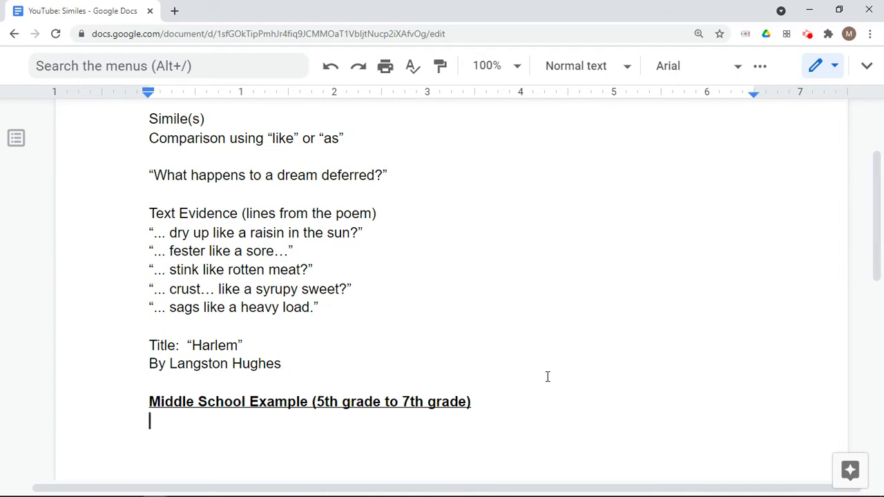
Turn off bold and underline for the new paragraph below the heading.
text(")
key(BackSpace)
click(867, 67)
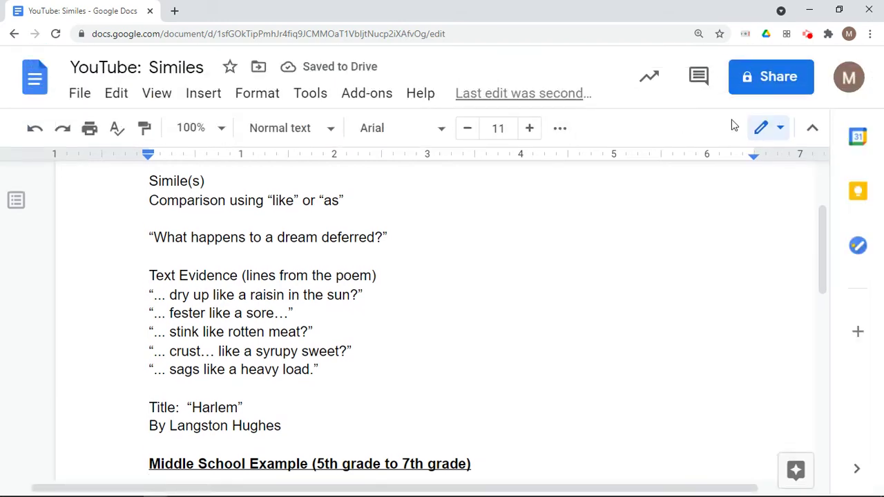
click(813, 131)
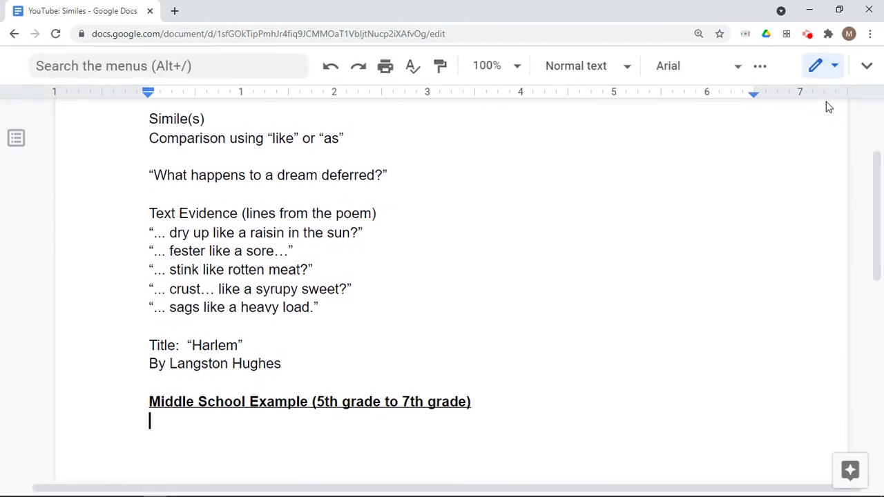
click(867, 69)
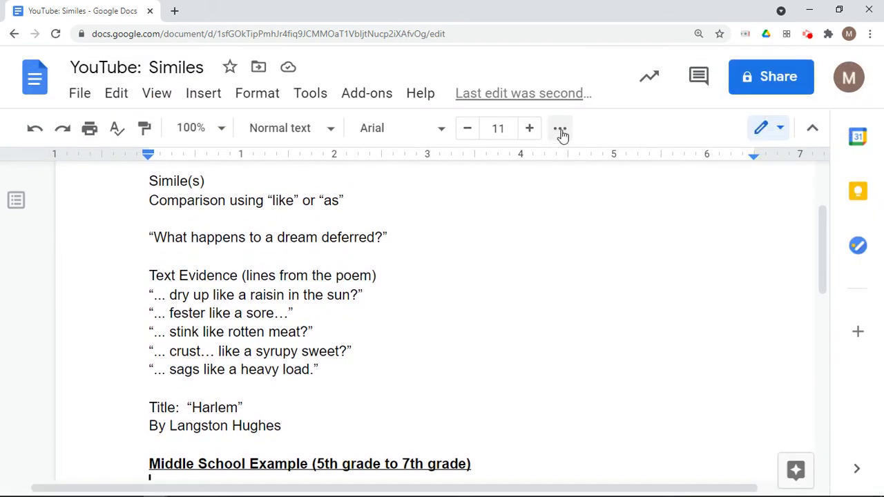
click(561, 134)
click(72, 165)
click(16, 168)
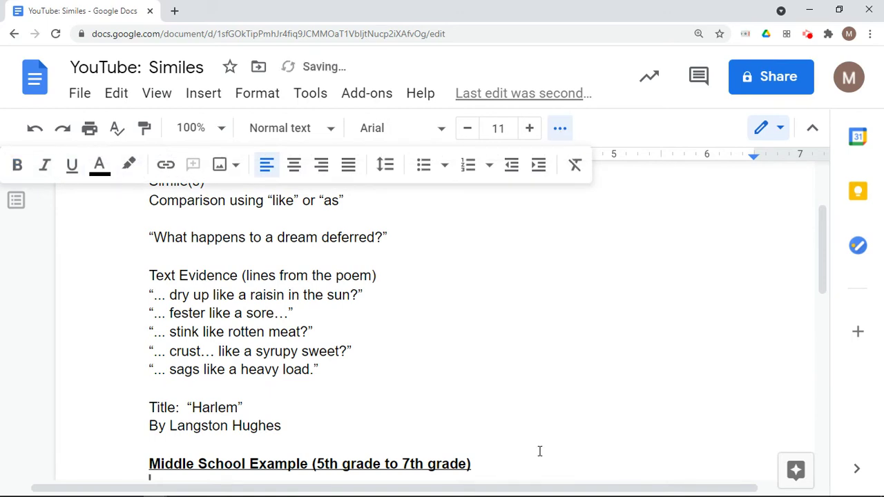
Type "The poem “Harlem” by Langston Hughes uses similes. A simile is when a writer compares two nouns using "like" or".
text(th)
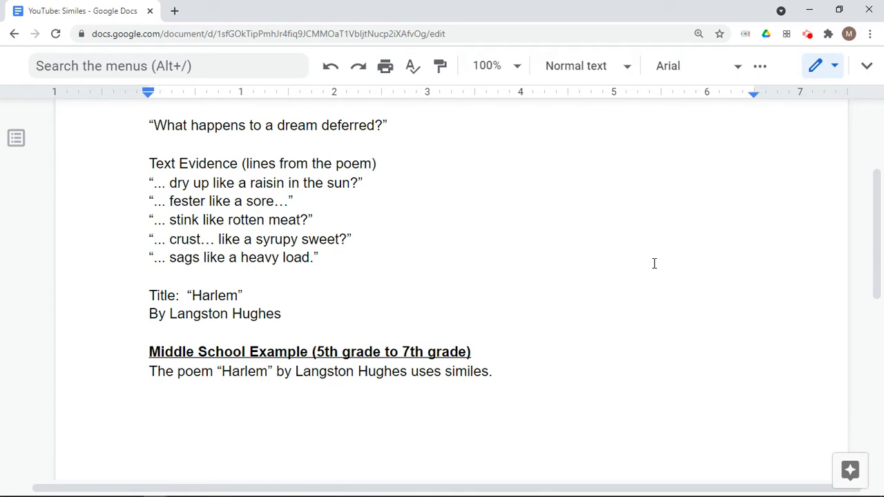
text(A simile is whe)
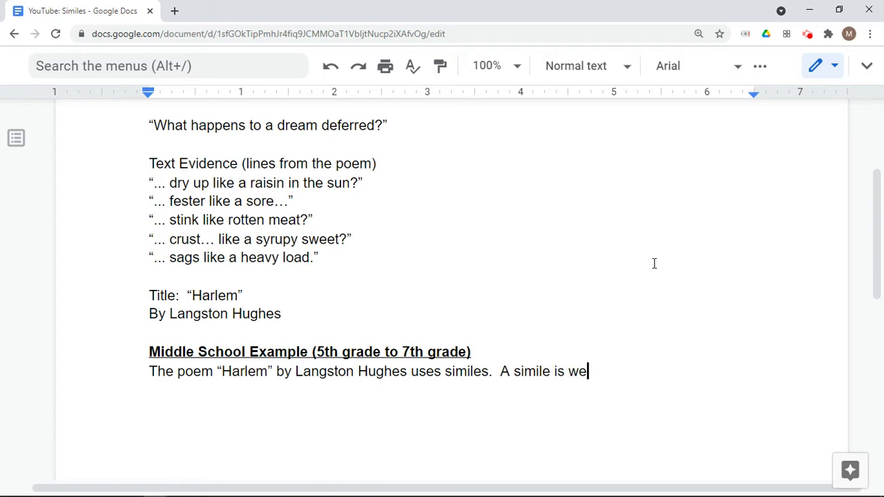
key(BackSpace)
text(hen a writer)
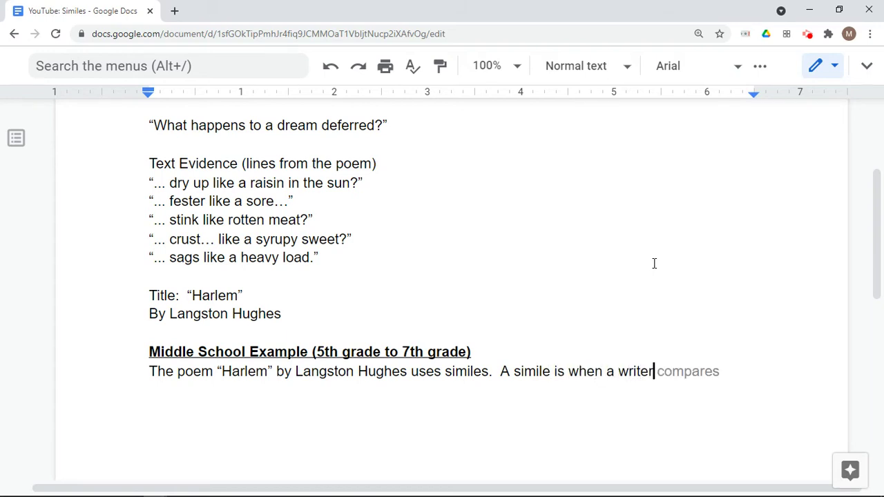
key(Tab)
text(two nouns using ")
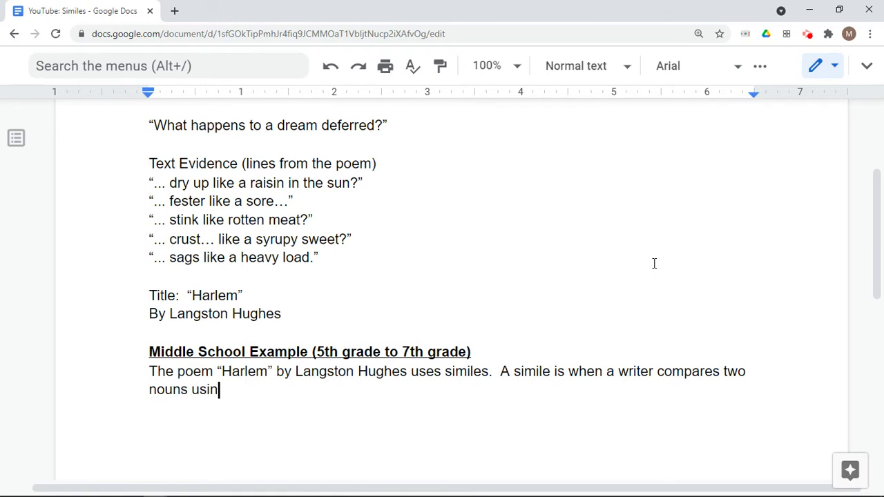
text(like" or as.)
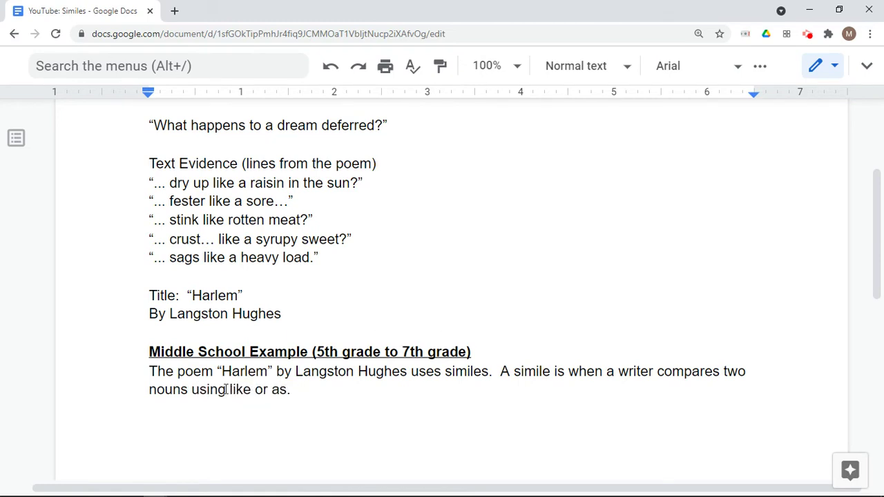
Italicize "like" and "as" in the simile definition and end the sentence with a period.
drag(230, 389, 250, 389)
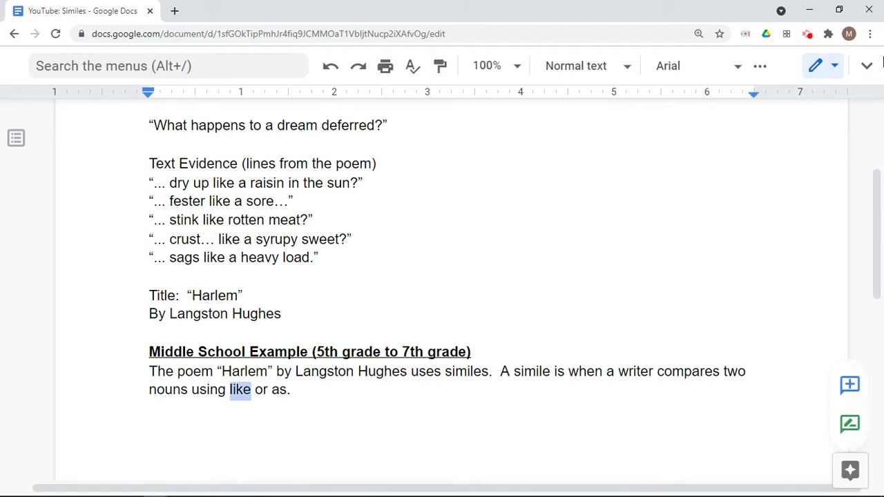
click(866, 69)
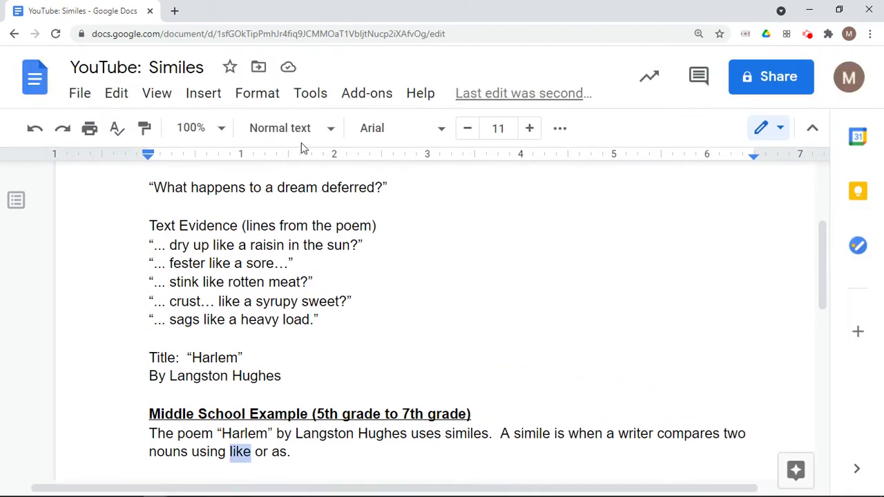
click(558, 128)
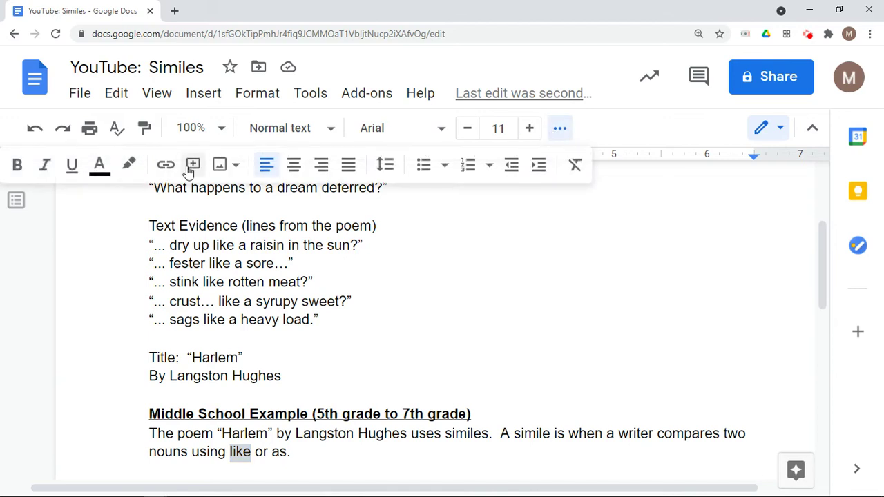
click(44, 164)
drag(270, 452, 290, 452)
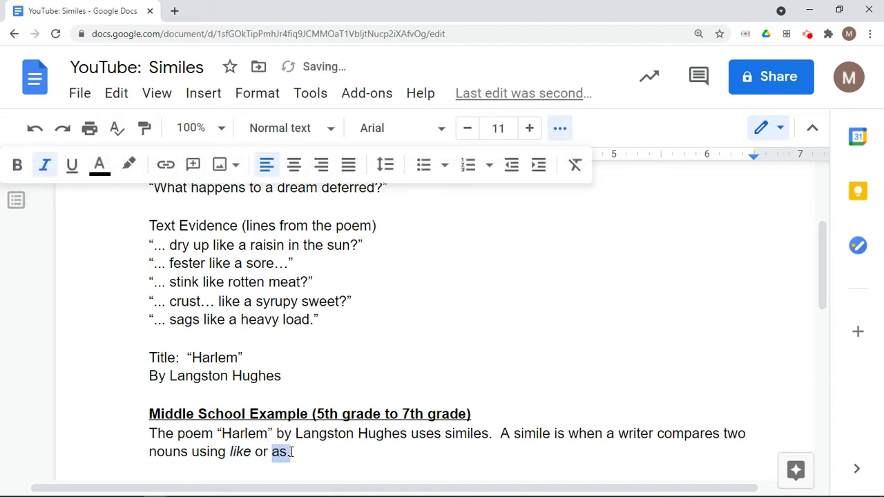
click(44, 164)
key(Right)
text(.)
key(ctrl+shift+f)
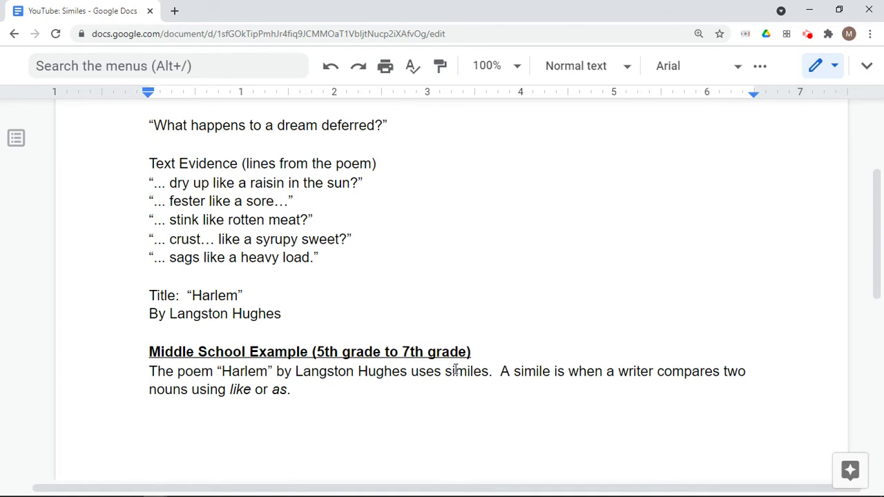
Insert "(person, place, thing, or idea)" before "using" and retype the closing period.
shift+click(500, 374)
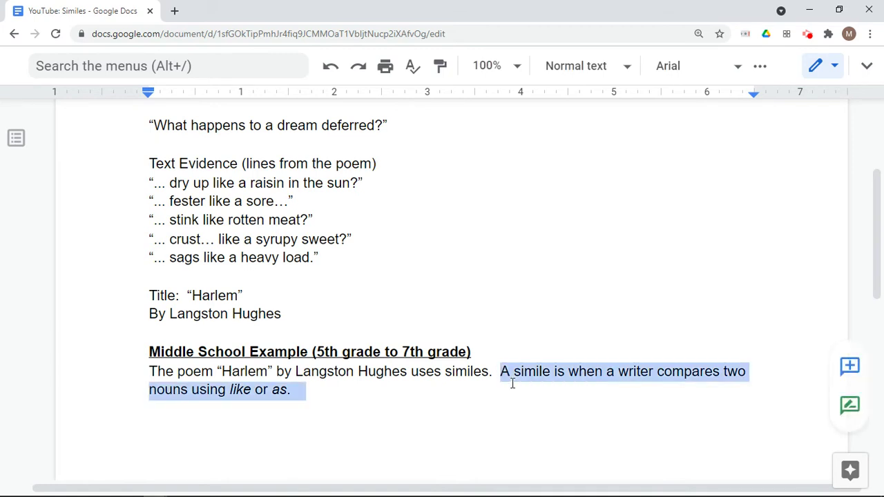
click(424, 391)
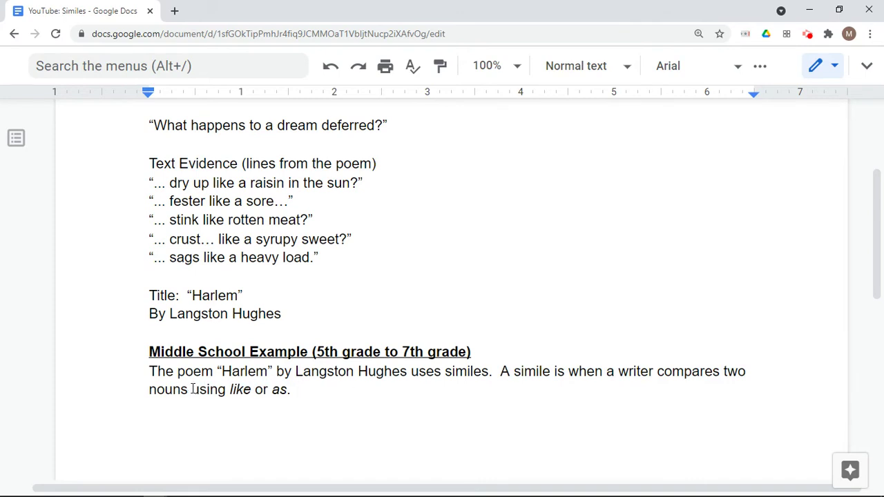
text(()
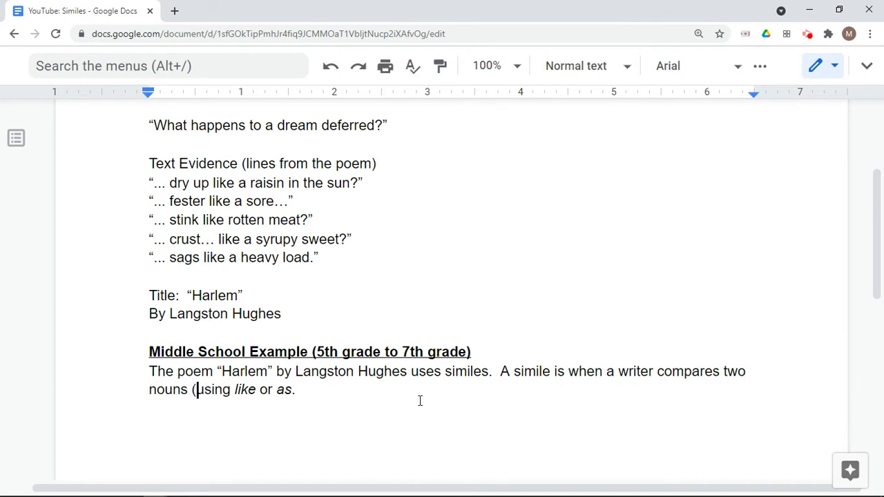
text(person, place)
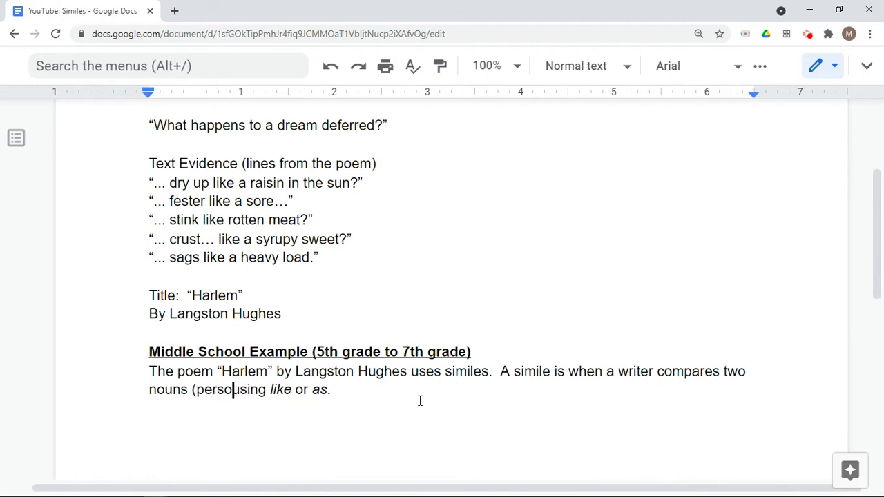
text(, thing, or )
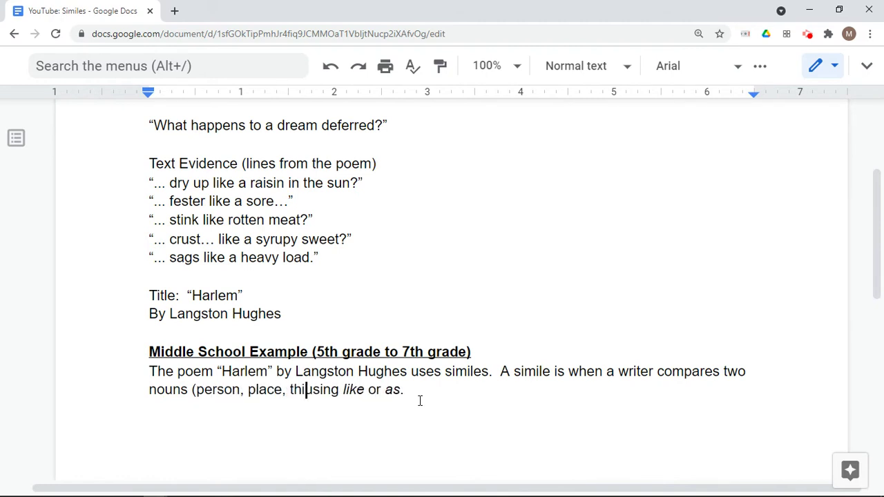
text(ida))
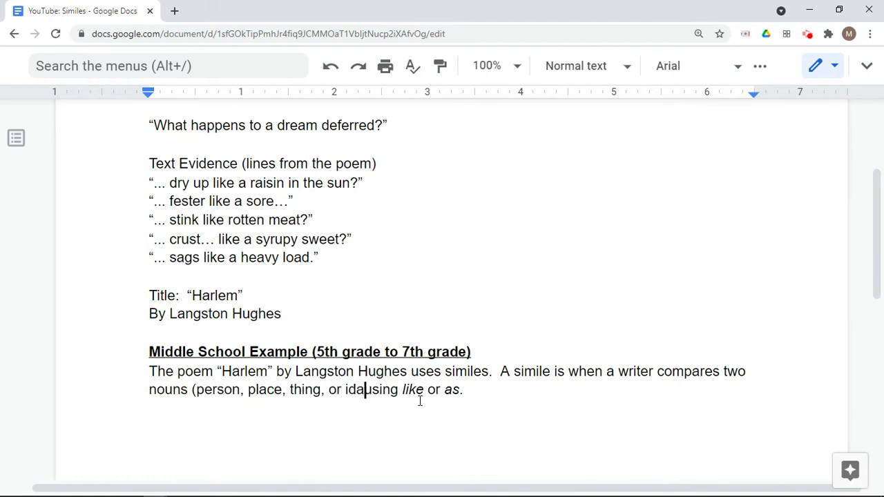
key(BackSpace)
key(BackSpace)
key(BackSpace)
text(ea))
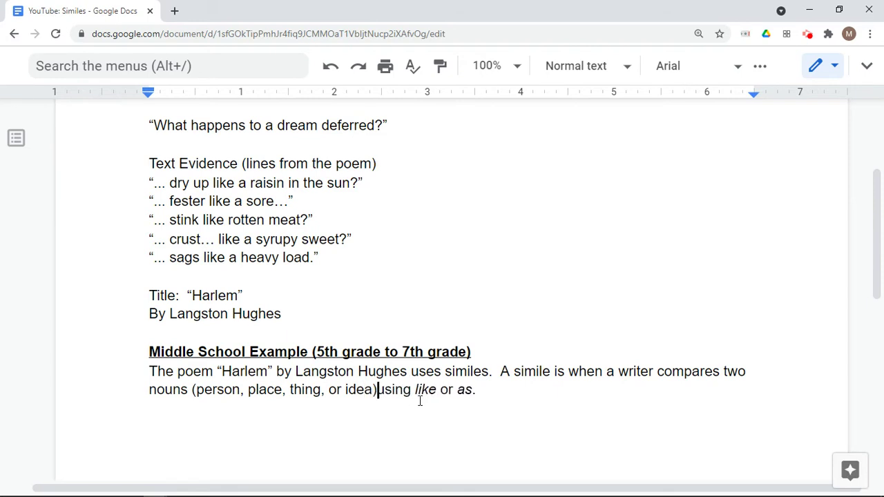
click(491, 391)
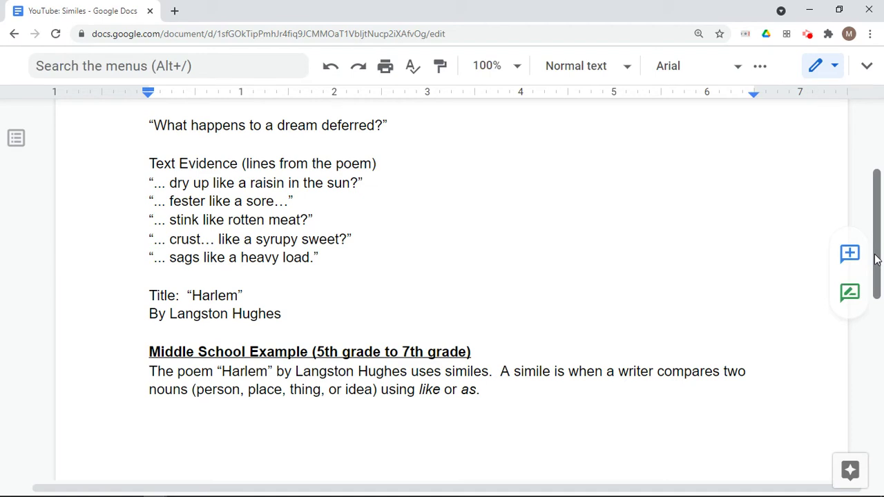
key(BackSpace)
key(BackSpace)
text(.)
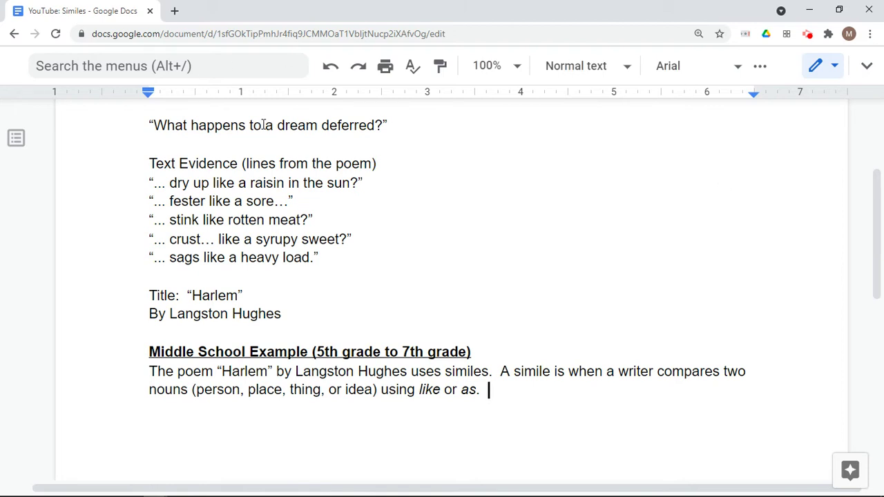
drag(277, 125, 375, 125)
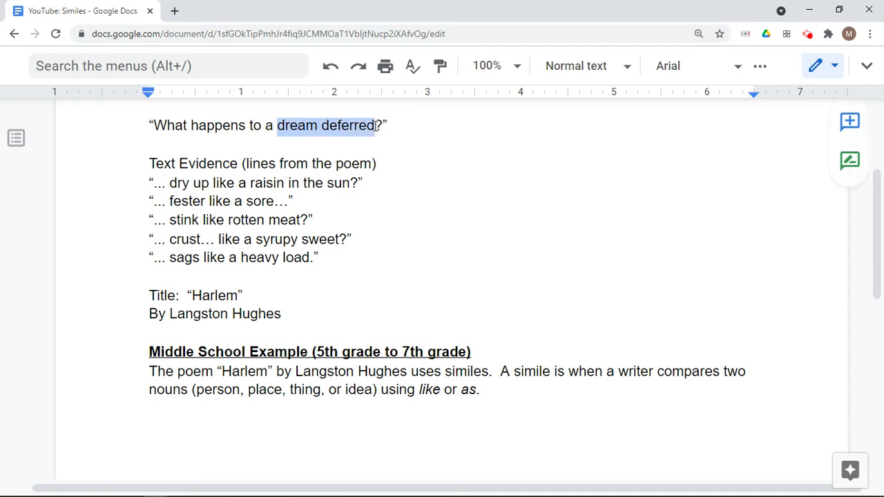
click(171, 183)
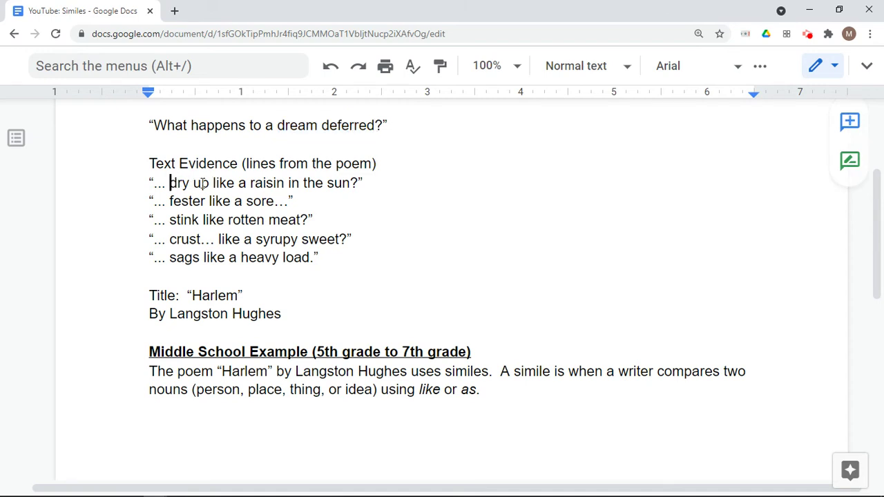
drag(201, 183, 344, 183)
drag(171, 201, 278, 202)
drag(170, 220, 310, 220)
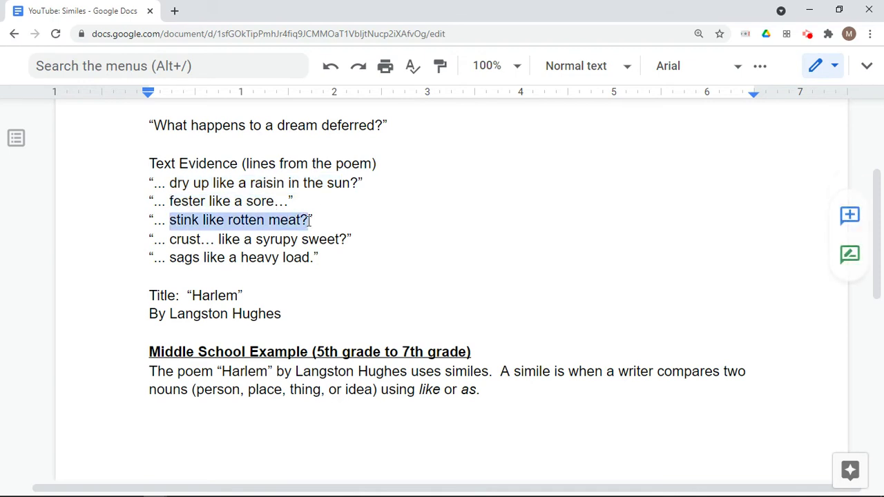
drag(171, 239, 345, 239)
click(170, 258)
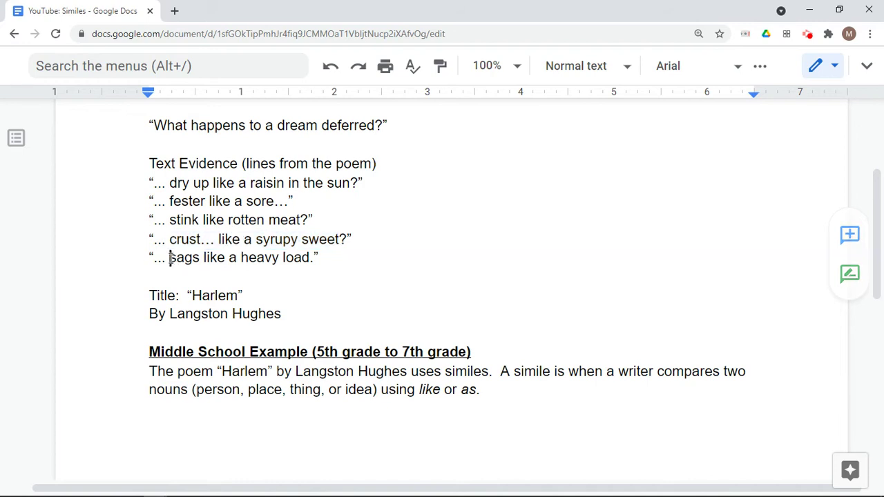
drag(169, 258, 378, 277)
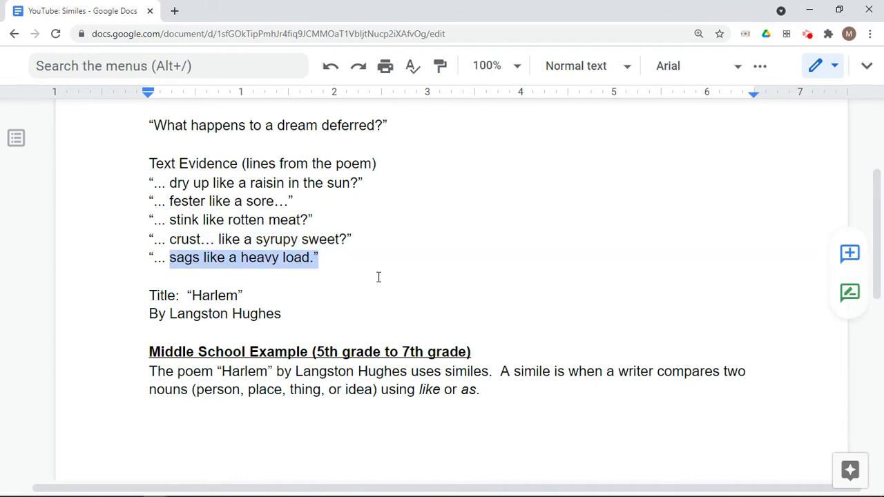
click(482, 391)
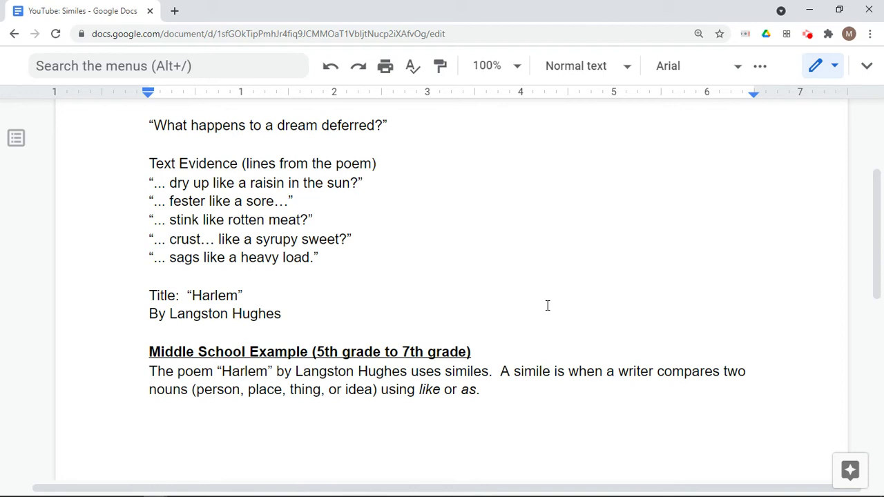
key(Left)
key(Left)
Add "In his poem, Hughes compares a “dream deferred” to when he says" with the pasted raisin quote, dropping "food".
key(Right)
key(Right)
text(s poem, )
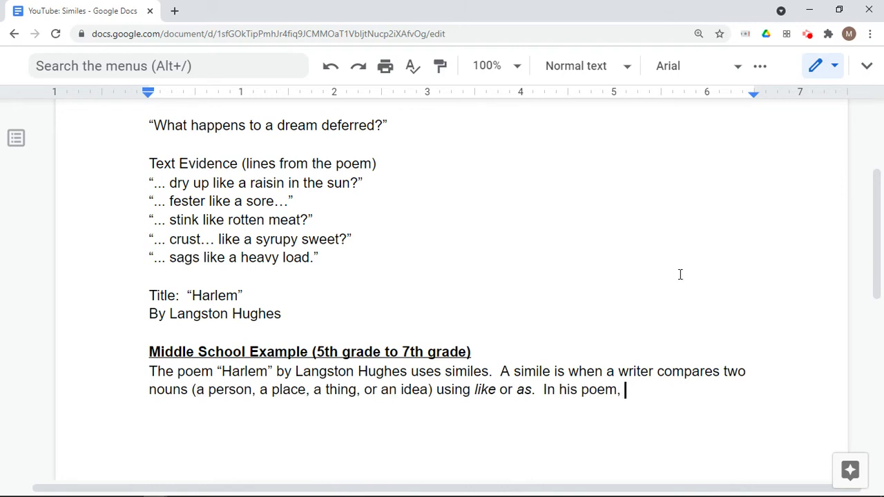
text(Hughes )
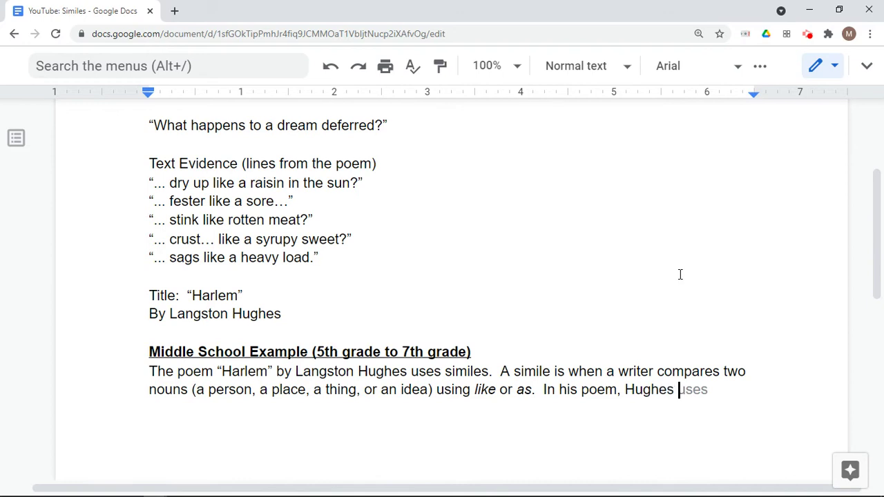
text(compare)
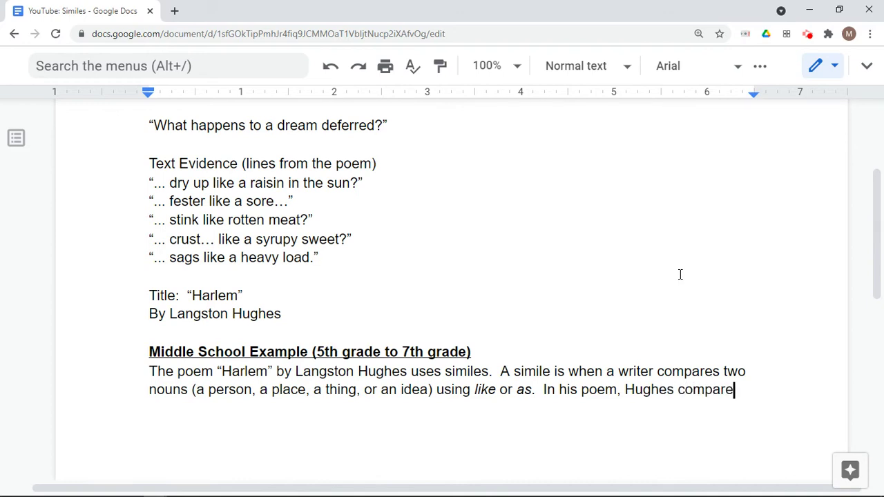
text(s a "drea)
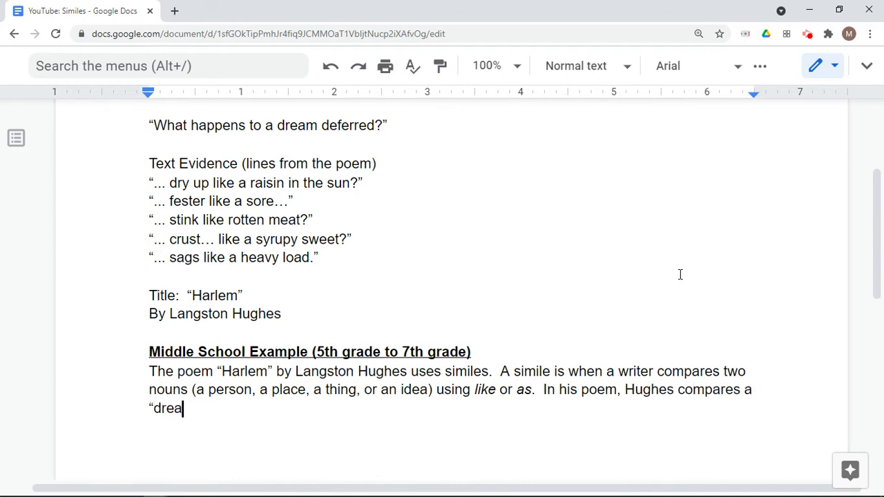
text(m deferred” to)
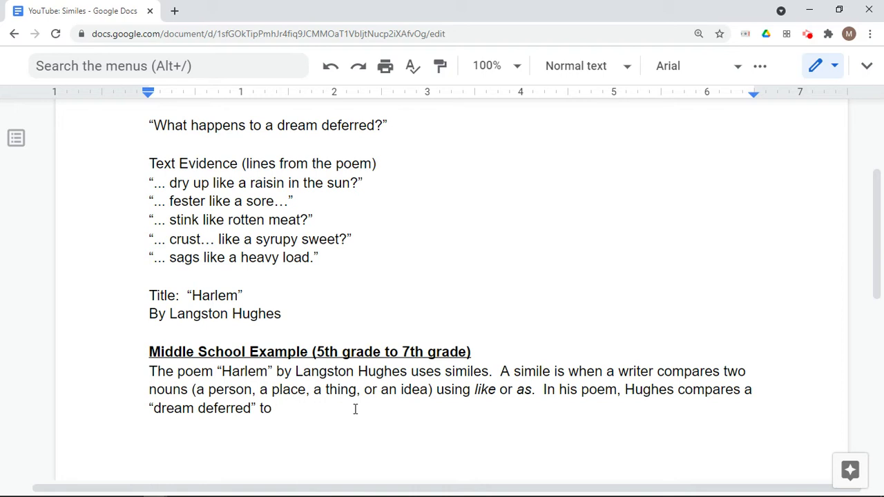
text(food when he )
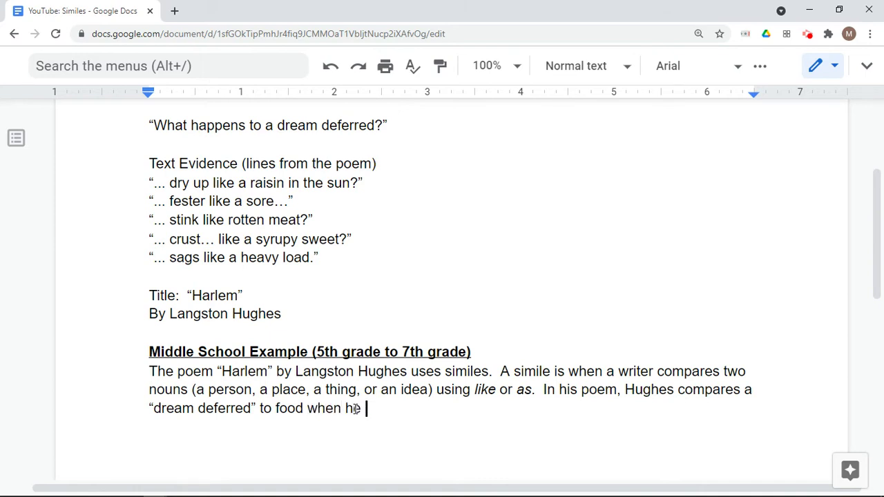
text(says)
text("... dry up like a raisin in the sun?")
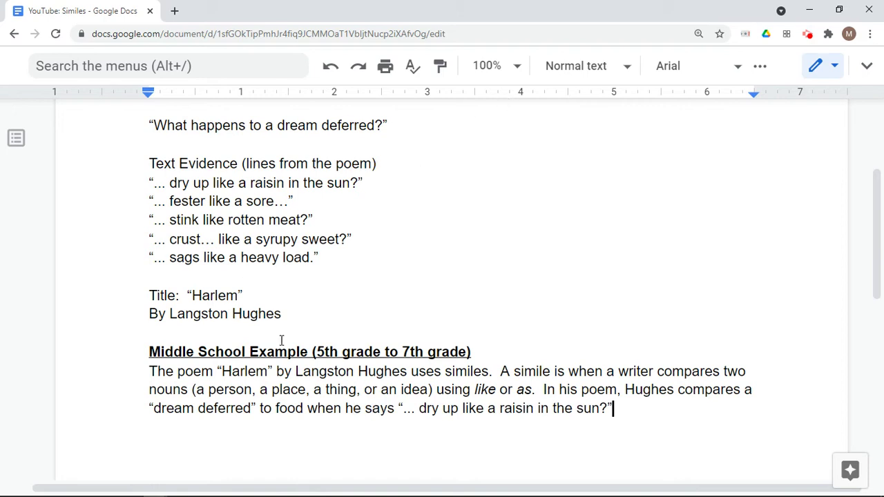
click(308, 403)
key(BackSpace)
key(BackSpace)
key(BackSpace)
key(BackSpace)
key(BackSpace)
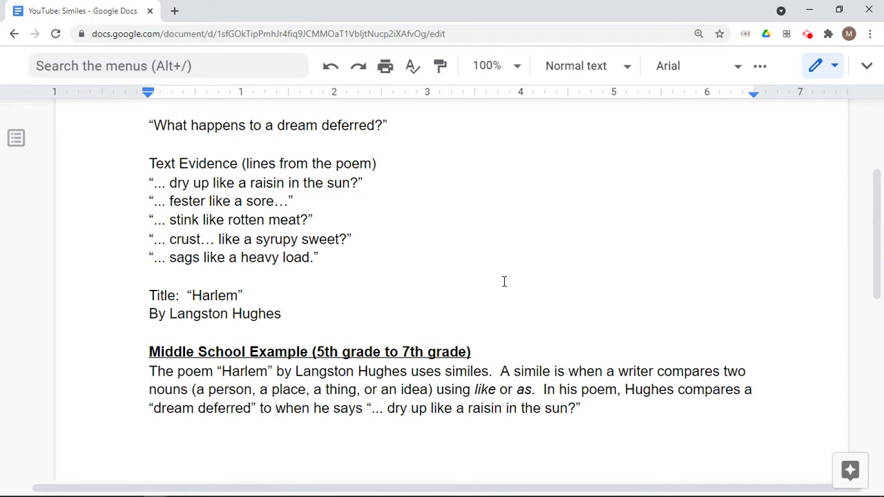
Insert "a wrinkled grape" between "to" and "when he says" in the Hughes sentence.
text(wr)
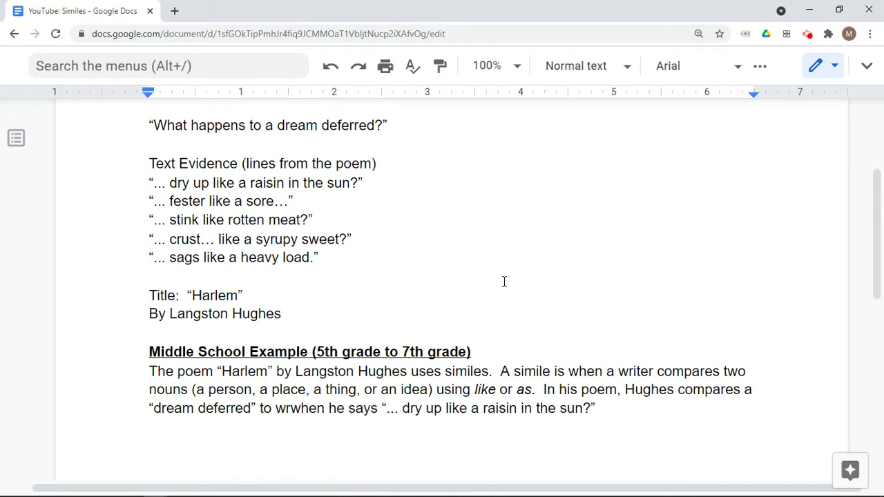
text(inkled)
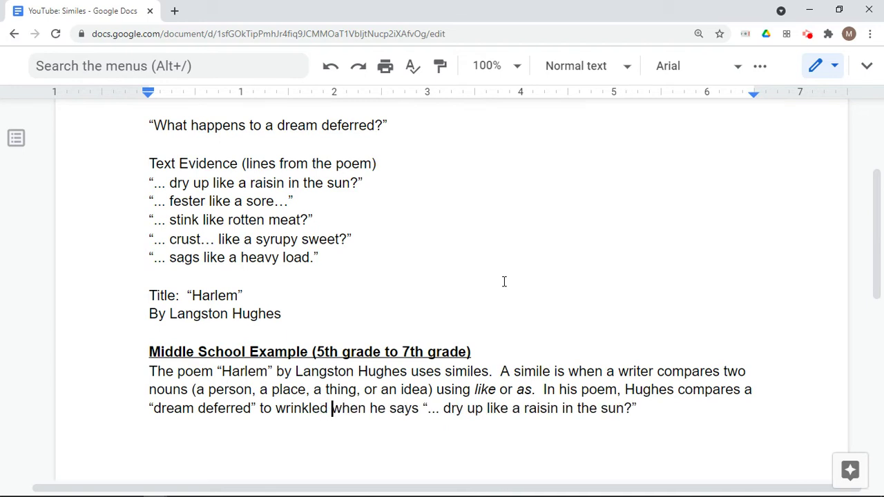
key(BackSpace)
key(BackSpace)
key(BackSpace)
key(BackSpace)
key(BackSpace)
key(BackSpace)
key(BackSpace)
key(BackSpace)
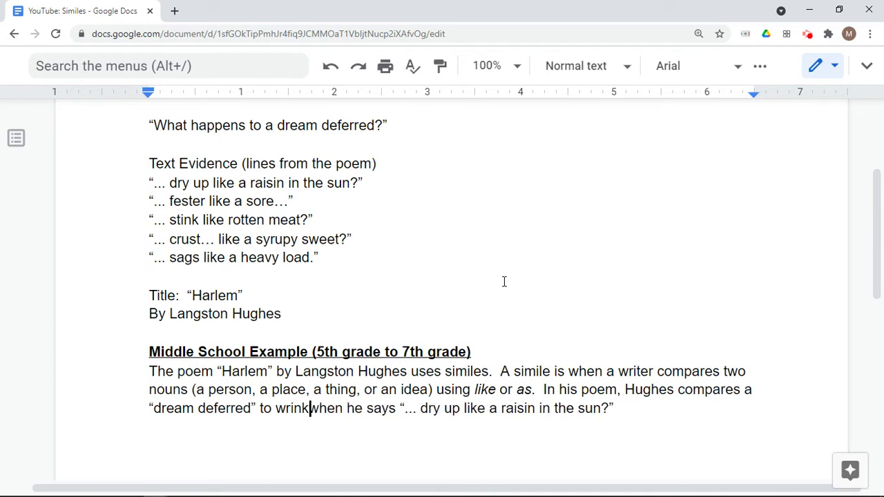
key(BackSpace)
text(a wrink)
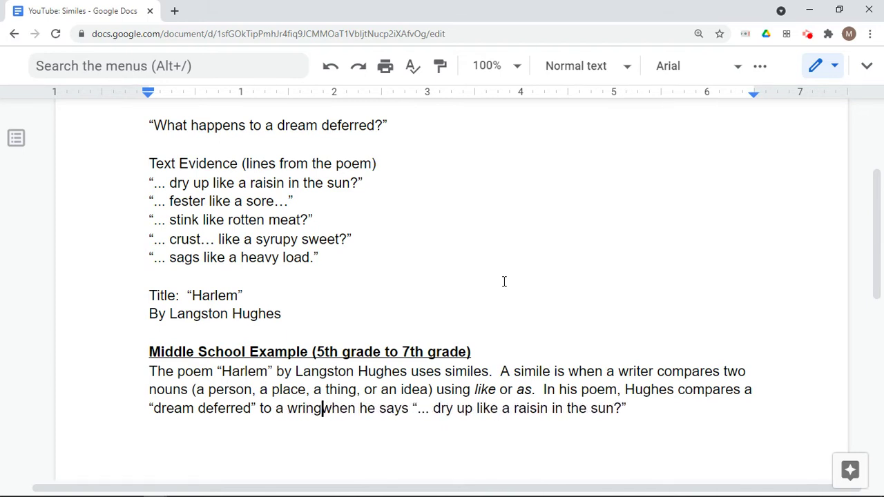
text(led g)
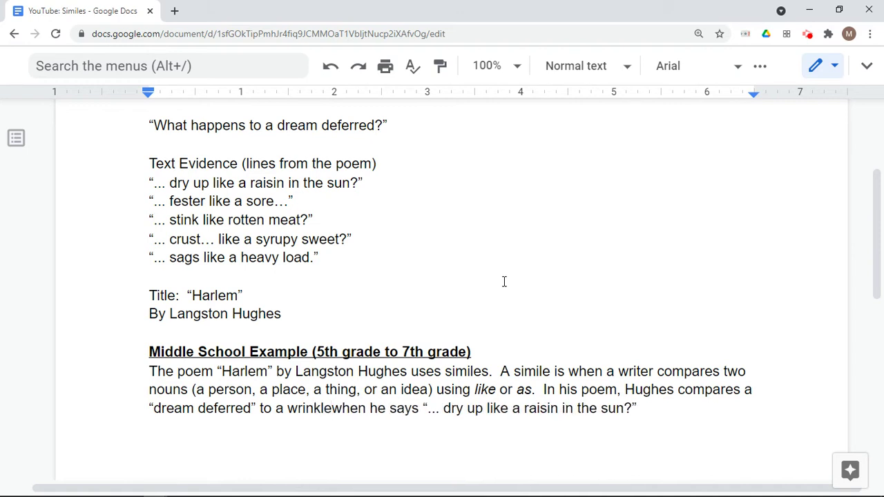
text(rape)
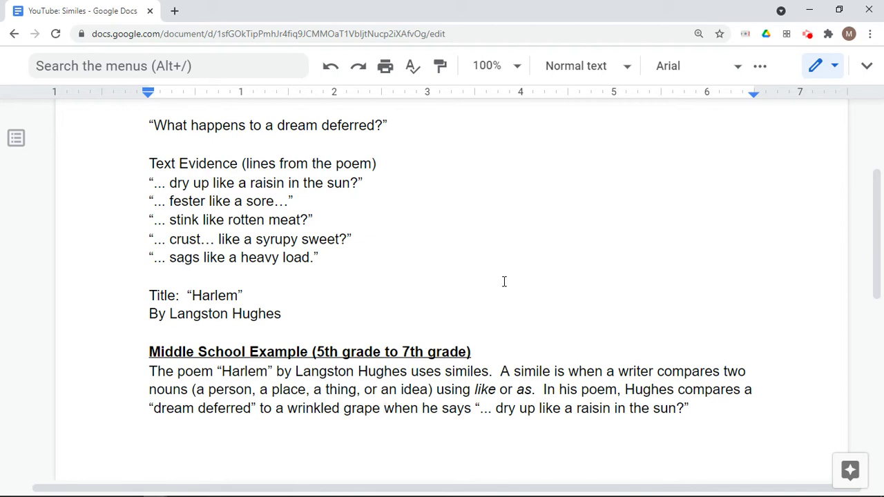
Paste the sentence comparing the dream to an injury (“fester like a sore…”), quoting “dream deferred”.
click(698, 413)
text(Then, he compares this same delayed dream to an injury "... fester like a sore…")
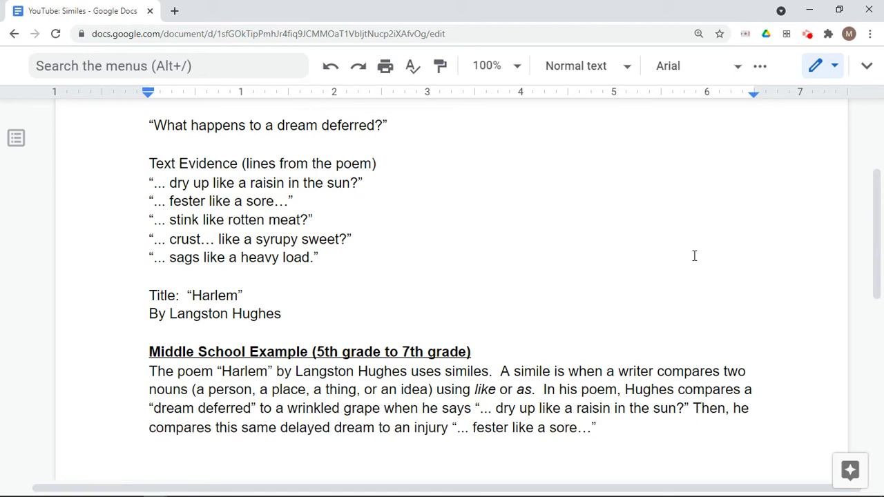
key(BackSpace)
text(".)
key(BackSpace)
key(BackSpace)
click(334, 428)
key(BackSpace)
key(BackSpace)
key(BackSpace)
key(BackSpace)
key(BackSpace)
key(BackSpace)
key(BackSpace)
key(BackSpace)
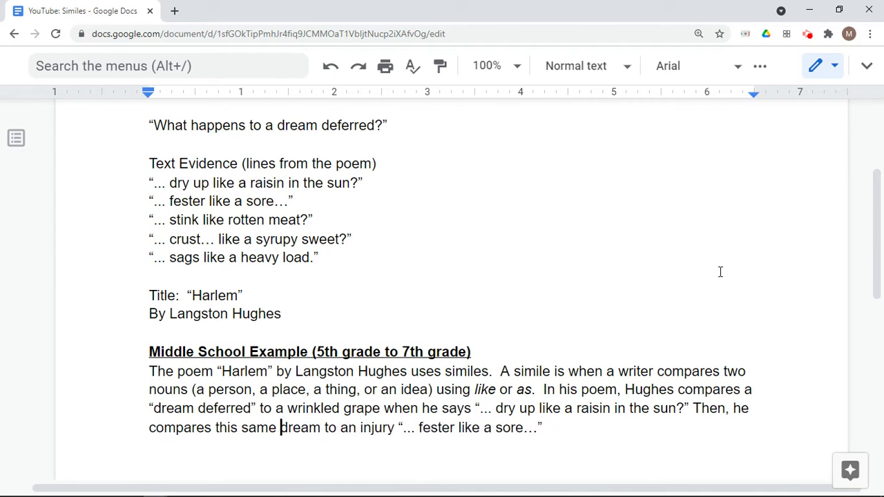
text(“)
key(Right)
key(Right)
key(Right)
key(Right)
key(Right)
key(Right)
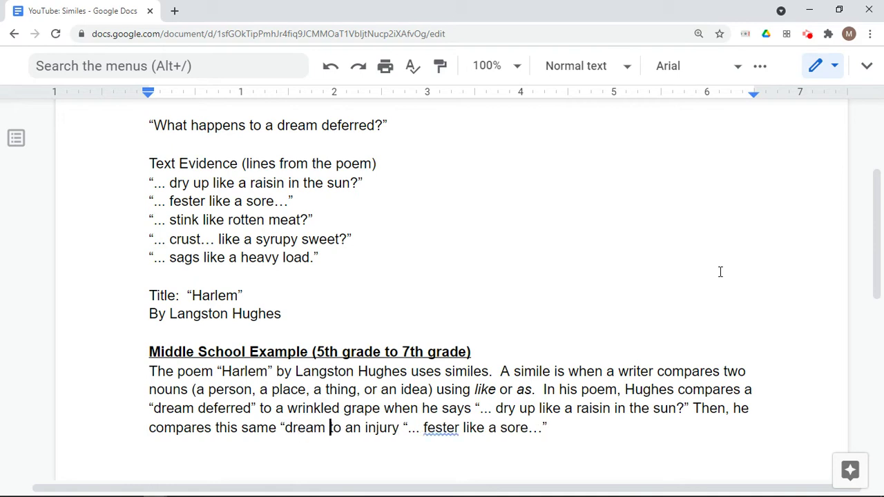
text(deferred”)
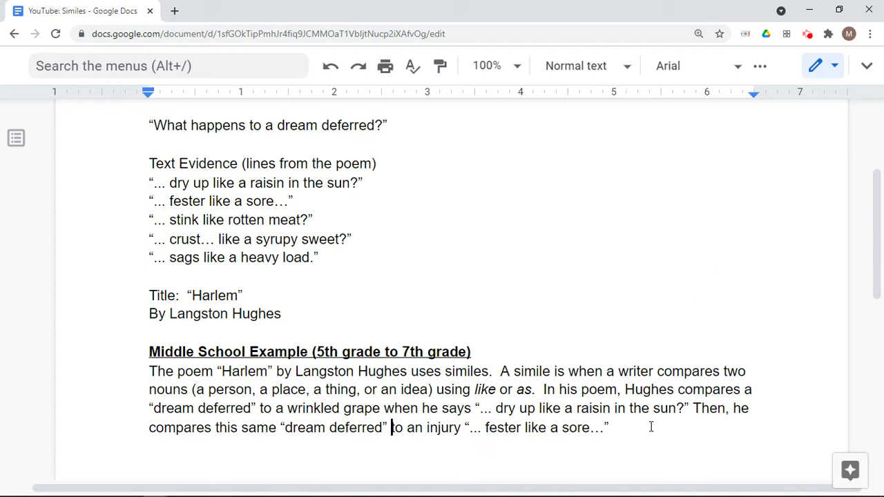
Add 'and rancid food' after the fester quote, opening a new quotation.
click(614, 427)
key(BackSpace)
text(and)
text(sm)
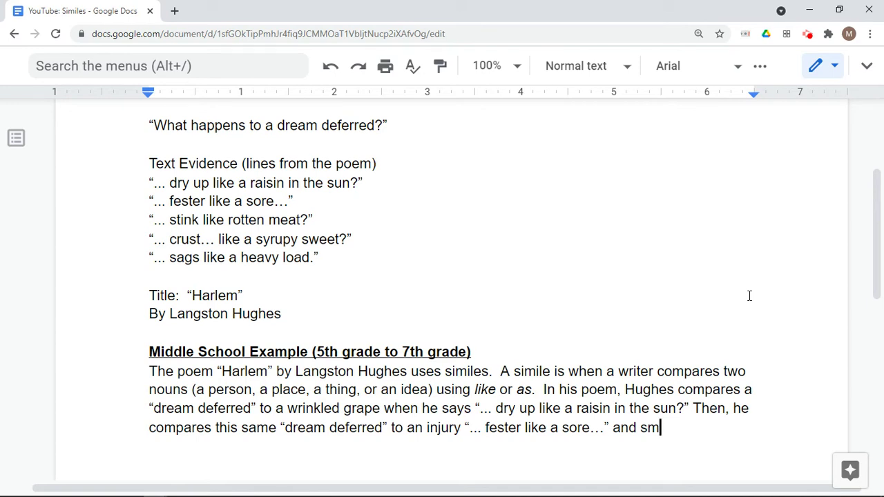
text(e)
key(BackSpace)
key(BackSpace)
key(BackSpace)
text(smelly)
key(BackSpace)
key(BackSpace)
key(BackSpace)
key(BackSpace)
text(rancid food “)
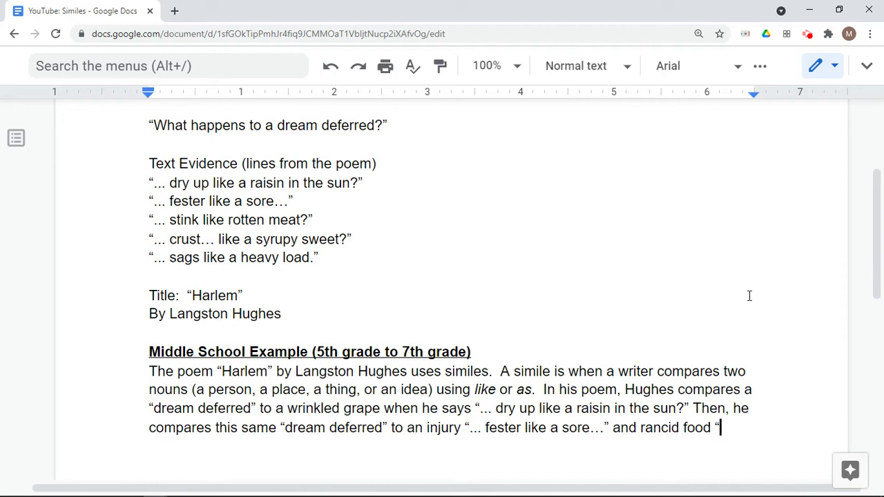
text(s)
key(BackSpace)
key(BackSpace)
Copy the '... stink like rotten meat?' line and paste it after 'rancid food', fixing the quote mark.
drag(315, 220, 115, 214)
key(ctrl+c)
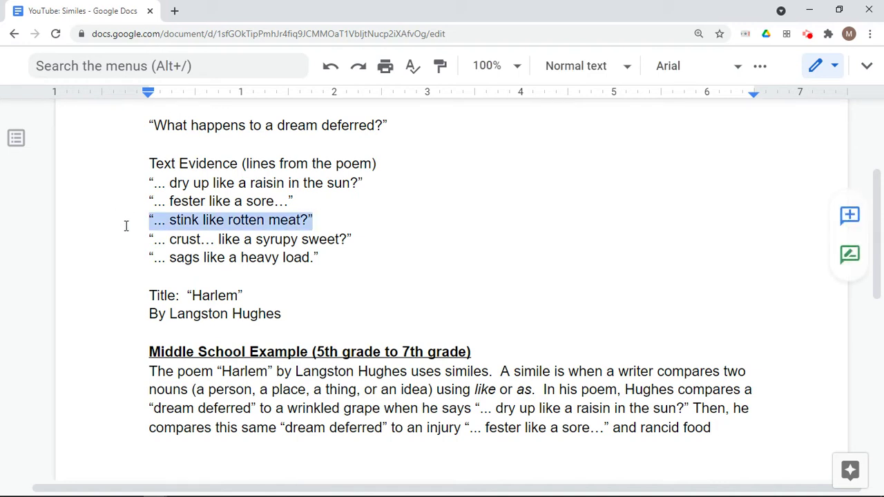
click(723, 424)
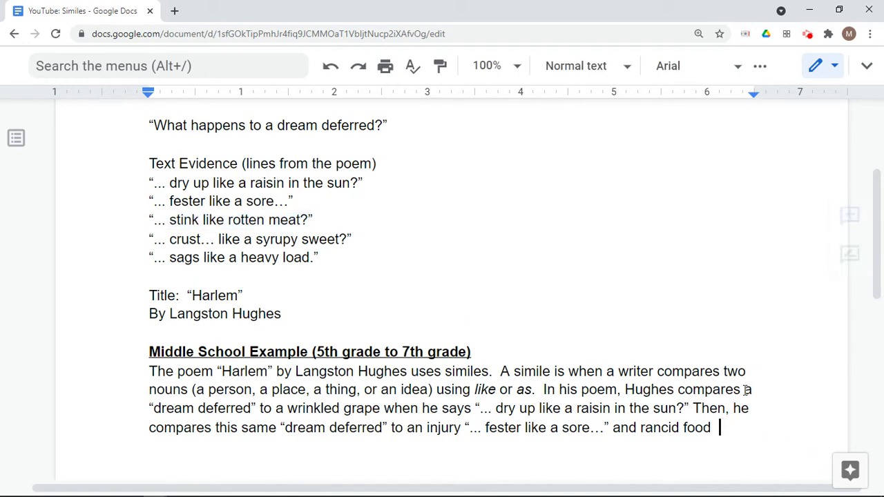
key(ctrl+v)
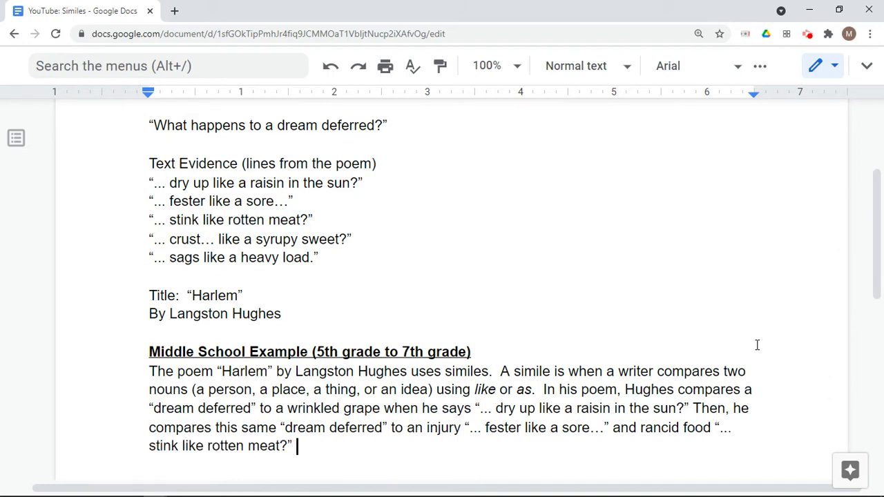
key(BackSpace)
text(")
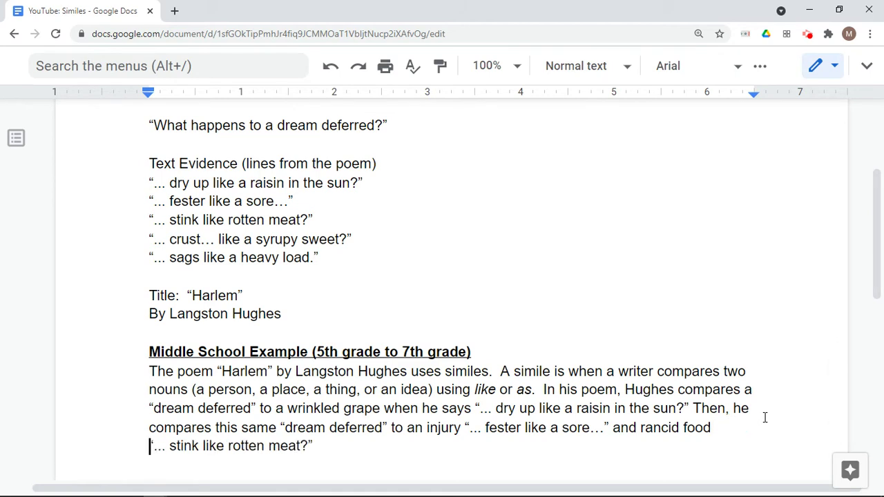
Begin the next sentence with 'He contin' after the rotten meat quote.
click(399, 449)
click(352, 239)
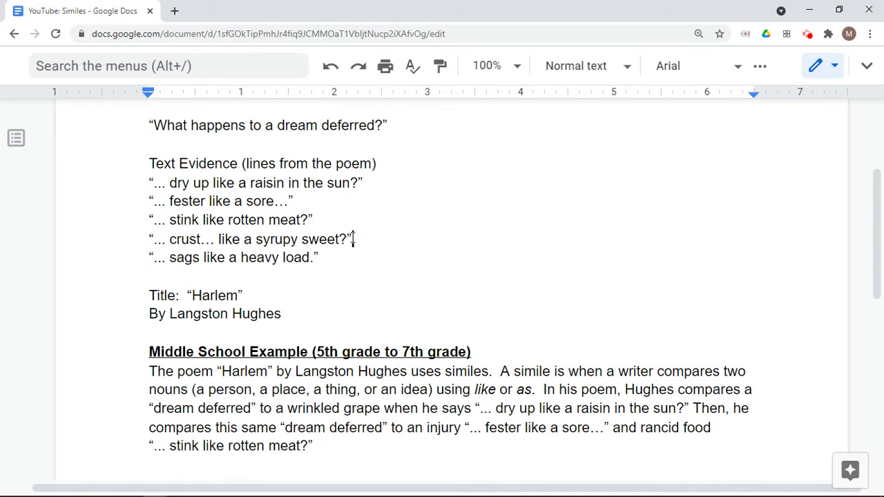
click(322, 444)
text(He contin)
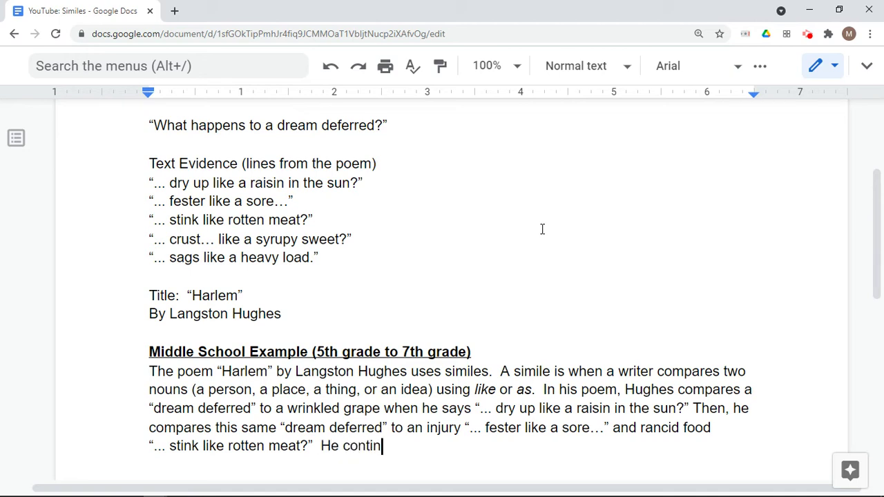
Type 'He continues his similes by comparing that same dream to'.
key(BackSpace)
key(BackSpace)
key(BackSpace)
key(BackSpace)
key(BackSpace)
key(BackSpace)
text(continues his sim)
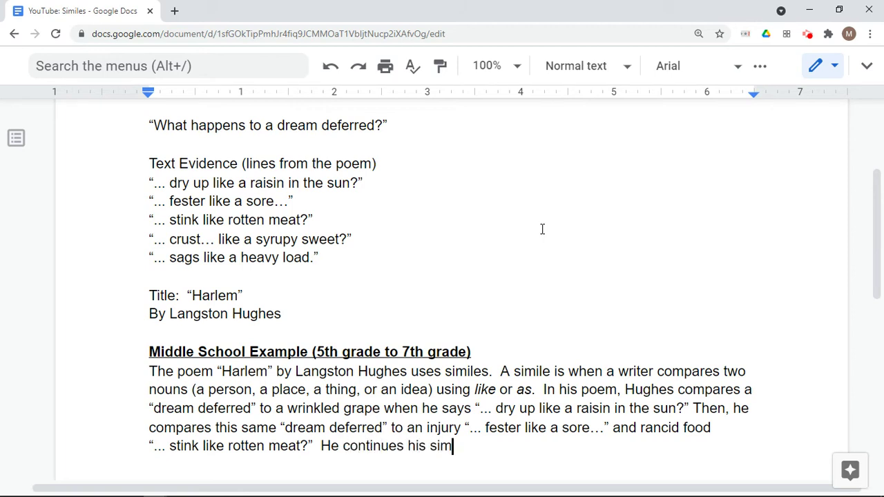
text(ile by comparing)
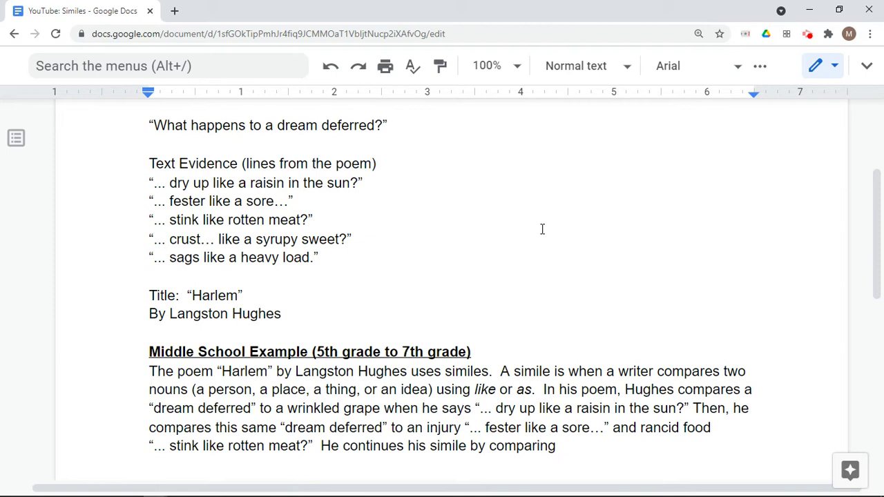
key(BackSpace)
key(BackSpace)
key(BackSpace)
key(BackSpace)
key(BackSpace)
key(BackSpace)
key(BackSpace)
key(BackSpace)
key(BackSpace)
key(BackSpace)
key(BackSpace)
key(BackSpace)
key(BackSpace)
key(BackSpace)
text(s by comparing)
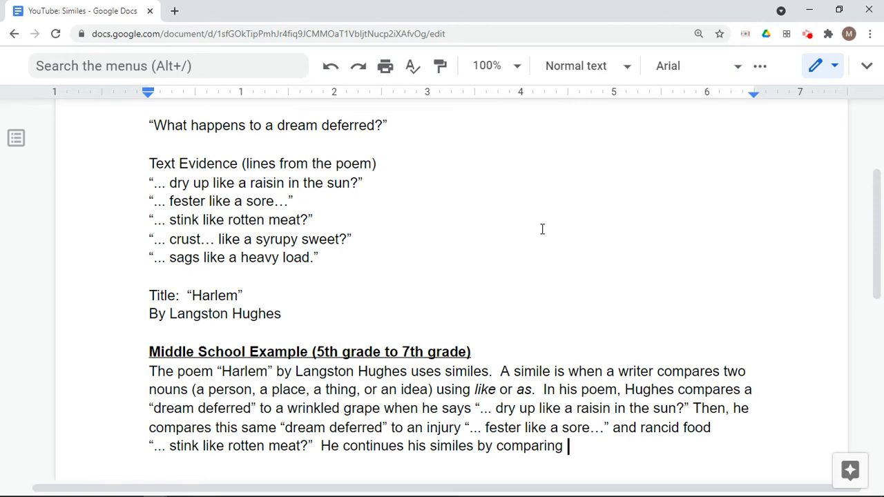
text(that same dream to)
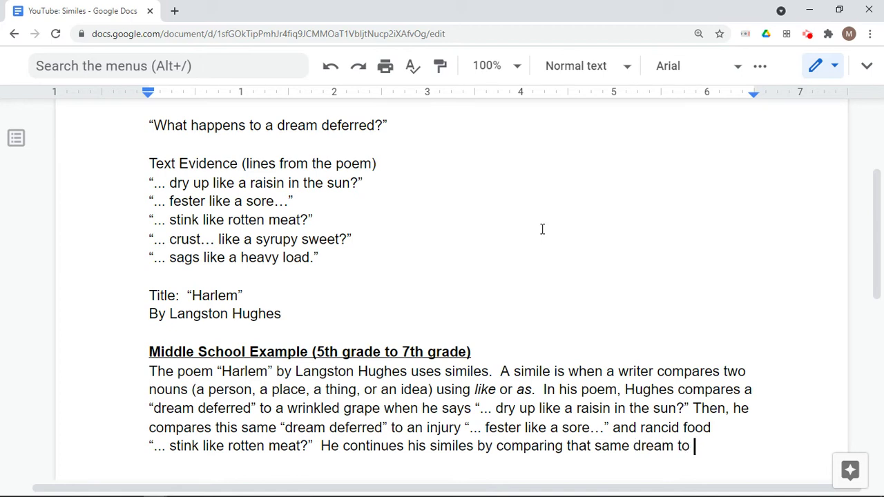
Add 'sticky food' and select the '... crust… like a syrupy sweet?' evidence line.
text(st)
key(BackSpace)
key(BackSpace)
text(stick)
text(y)
text(food)
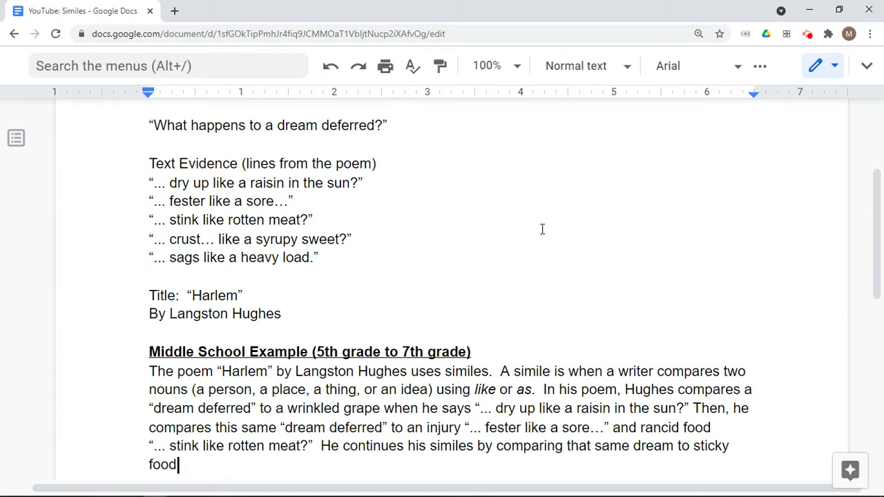
key(BackSpace)
key(BackSpace)
key(BackSpace)
key(BackSpace)
text(food)
key(BackSpace)
key(BackSpace)
key(BackSpace)
key(BackSpace)
key(BackSpace)
text(food ")
key(BackSpace)
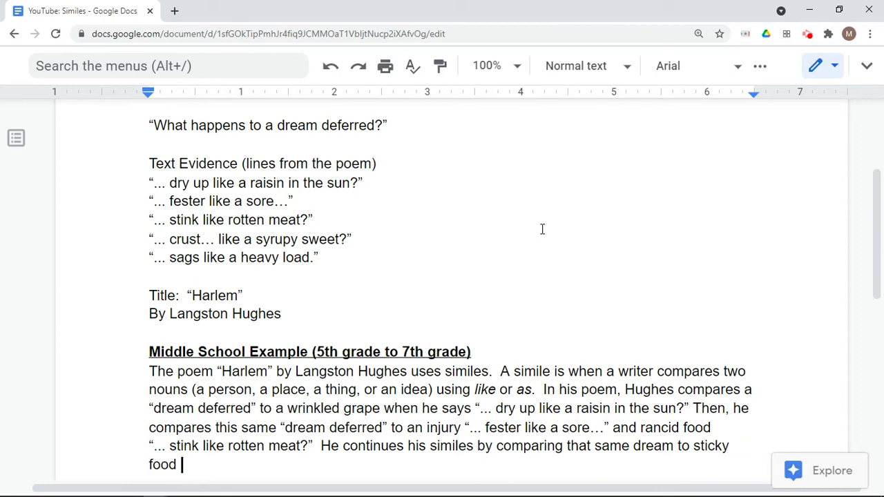
drag(352, 239, 154, 241)
key(ctrl+c)
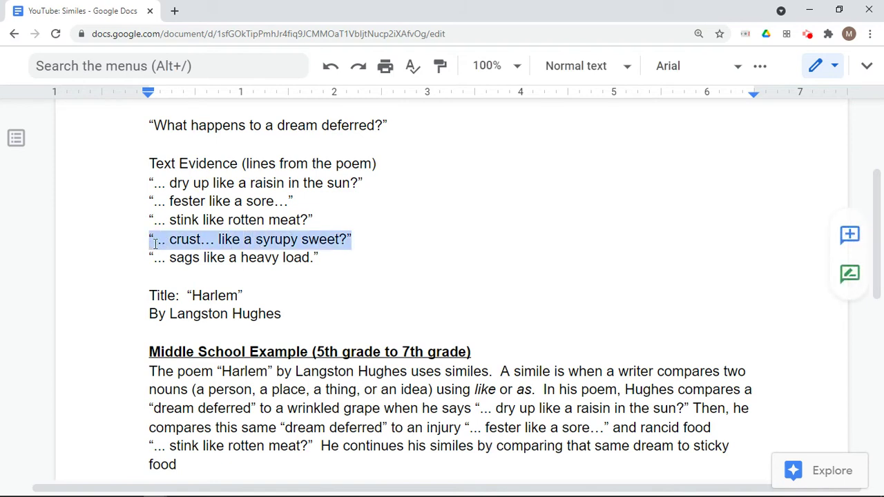
Paste the syrupy sweet quote after 'food' and reword 'sticky food' to 'something sticky'.
click(198, 472)
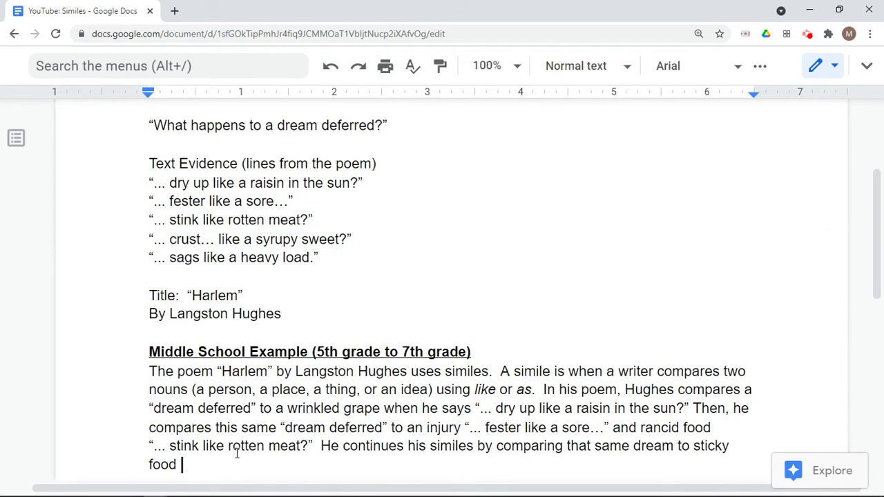
key(ctrl+v)
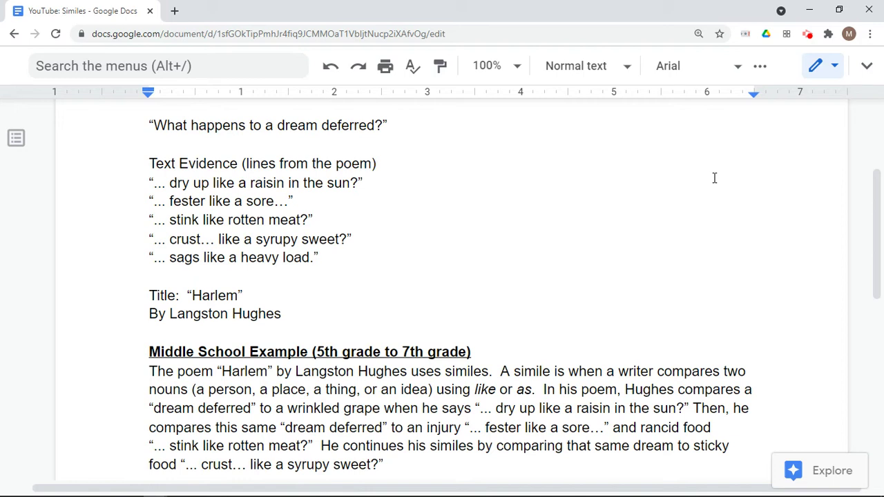
key(ctrl+Left)
key(ctrl+Left)
key(ctrl+Left)
key(ctrl+Left)
key(ctrl+Left)
key(ctrl+Left)
key(Left)
key(Left)
key(Left)
key(Left)
key(Delete)
key(BackSpace)
key(BackSpace)
key(BackSpace)
key(BackSpace)
key(BackSpace)
key(BackSpace)
key(BackSpace)
key(BackSpace)
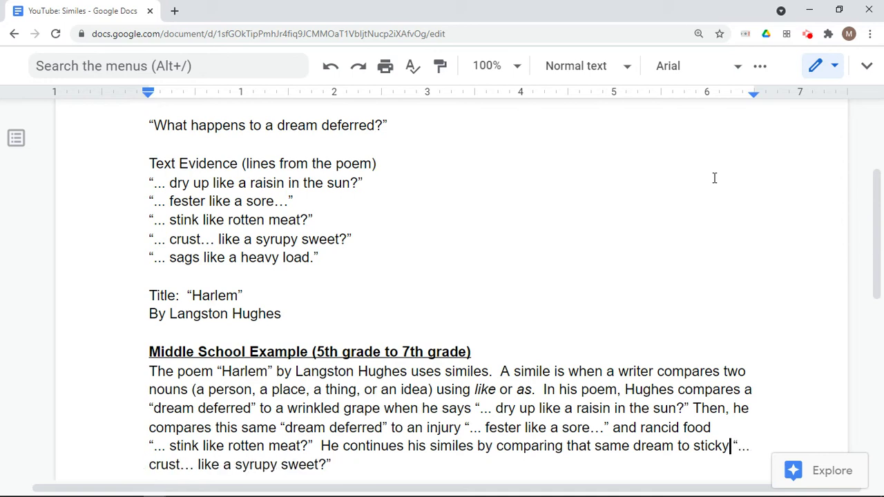
key(BackSpace)
key(BackSpace)
text(someth)
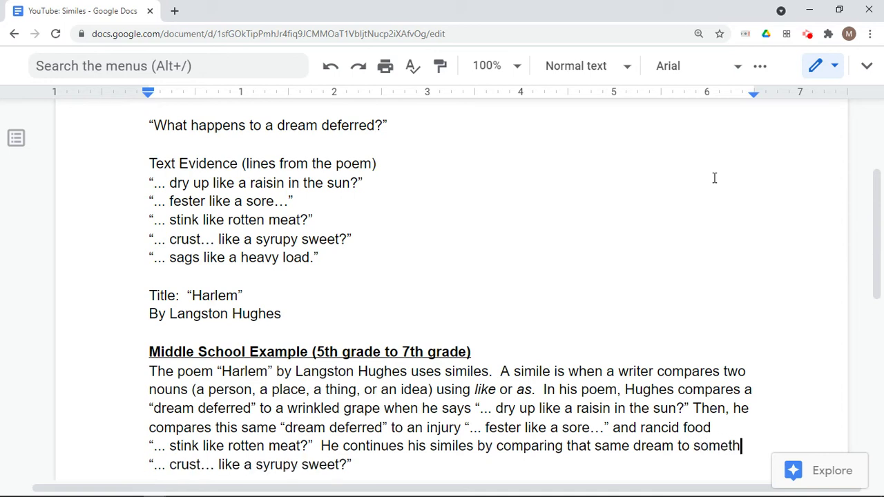
text(ing stiky)
key(BackSpace)
text(y)
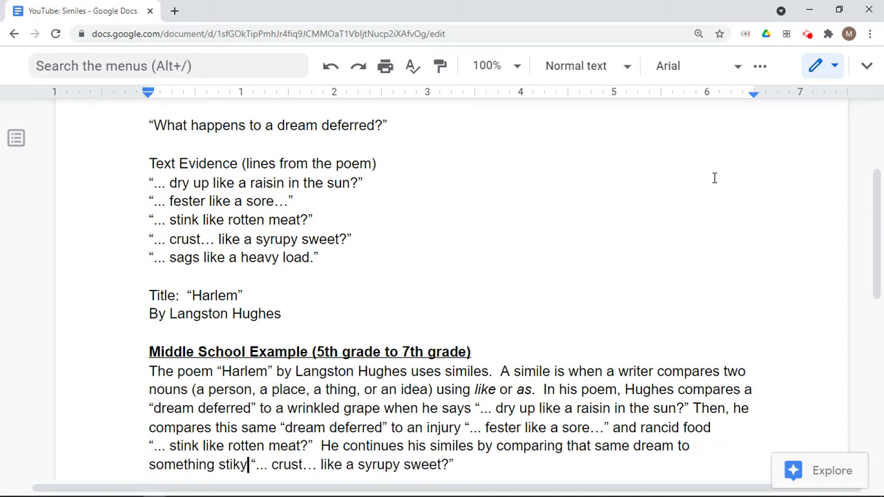
key(BackSpace)
key(BackSpace)
text(cky)
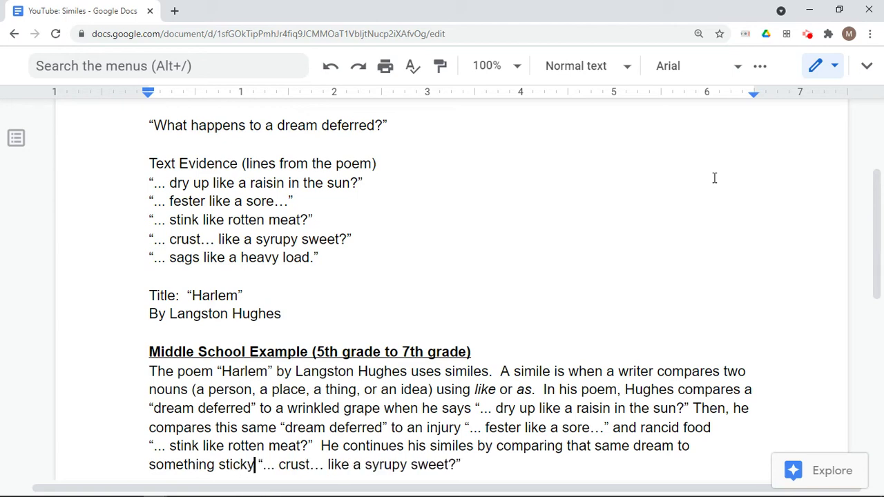
Remove the extra space before the syrupy sweet quote and return to the paragraph's end.
click(516, 469)
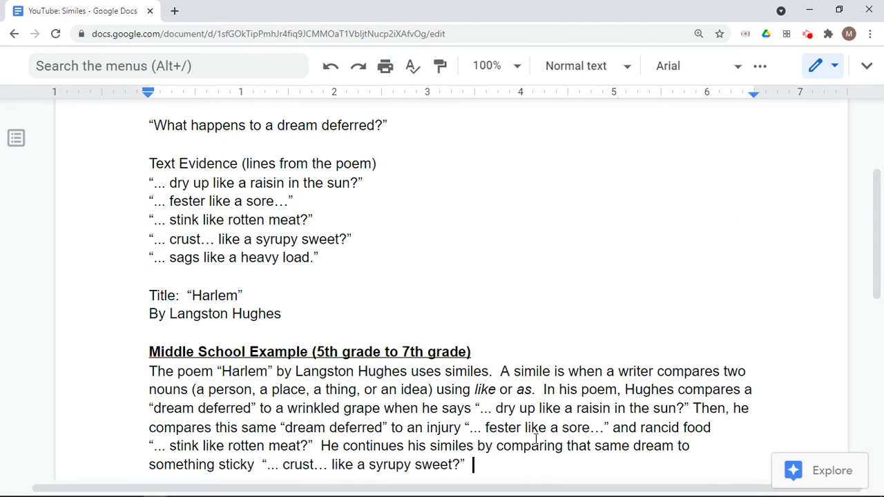
click(260, 463)
key(BackSpace)
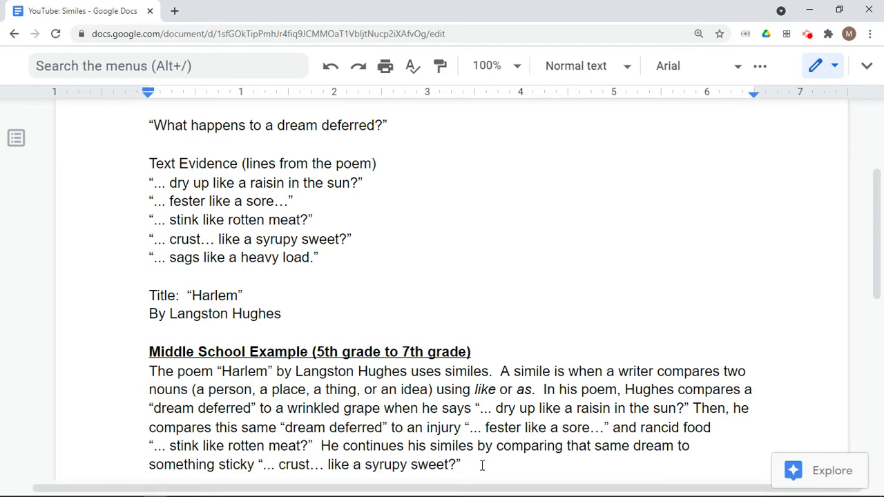
click(483, 465)
scroll(877, 264, down, 1)
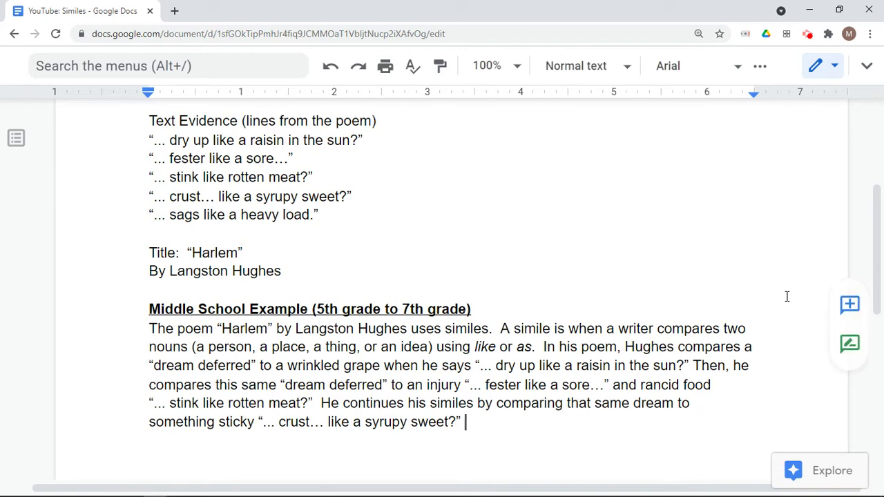
Type 'Hughes ends his similes with comparing "a dream deferred" to', replacing the abandoned 'Finall'.
text(Finall)
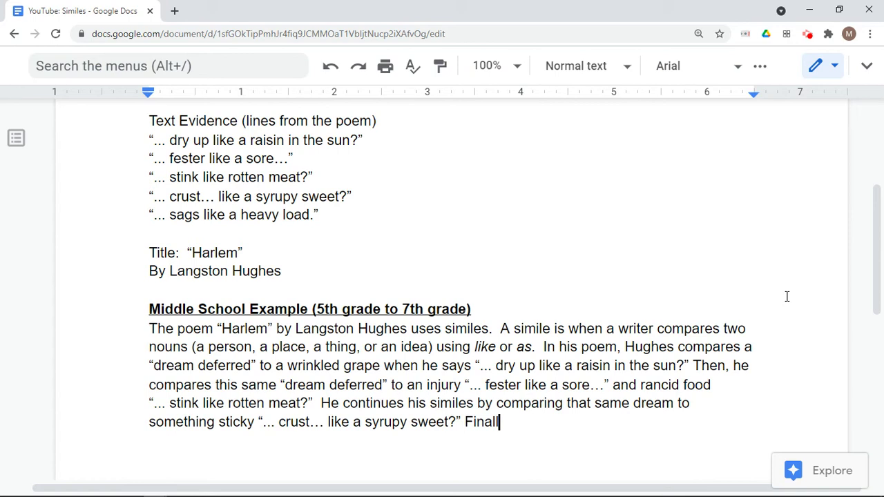
key(BackSpace)
key(BackSpace)
key(BackSpace)
key(BackSpace)
key(BackSpace)
key(BackSpace)
key(BackSpace)
text(H)
key(BackSpace)
text(Hughes )
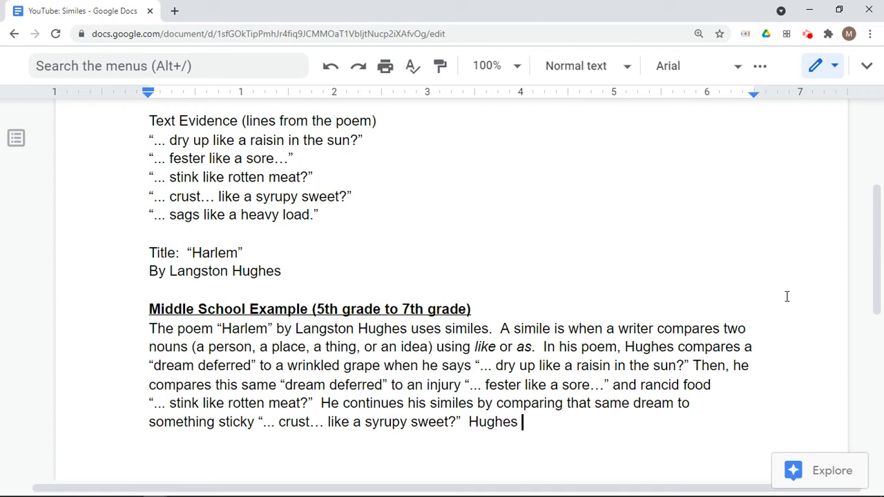
text(ends his simile)
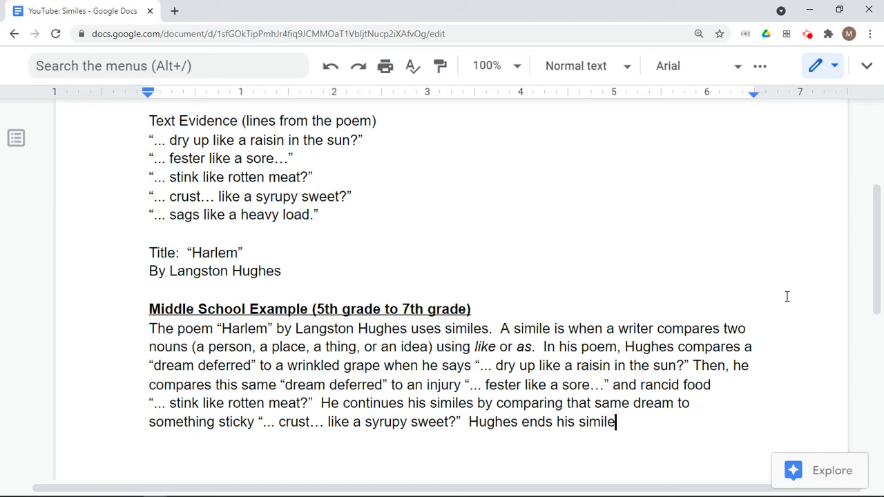
text(s with comparing )
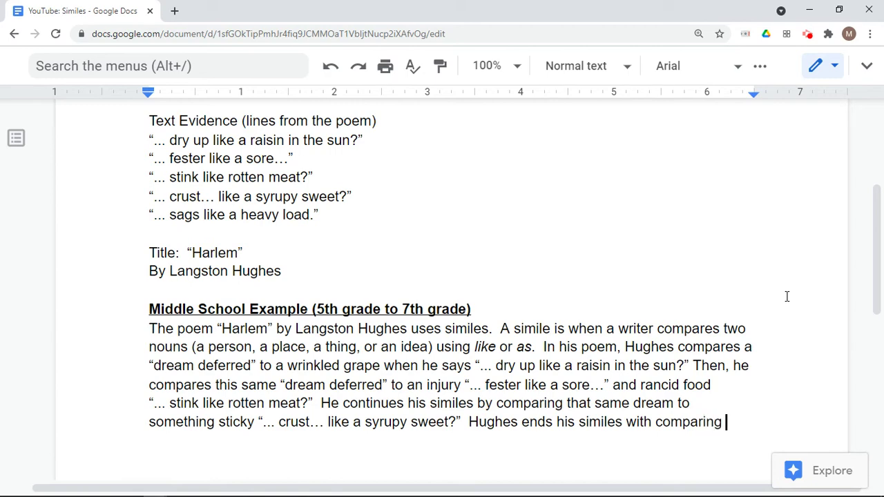
text("a)
mouse_move(876, 249)
mouse_down()
mouse_move(878, 213)
mouse_move(879, 243)
mouse_up()
text(dr)
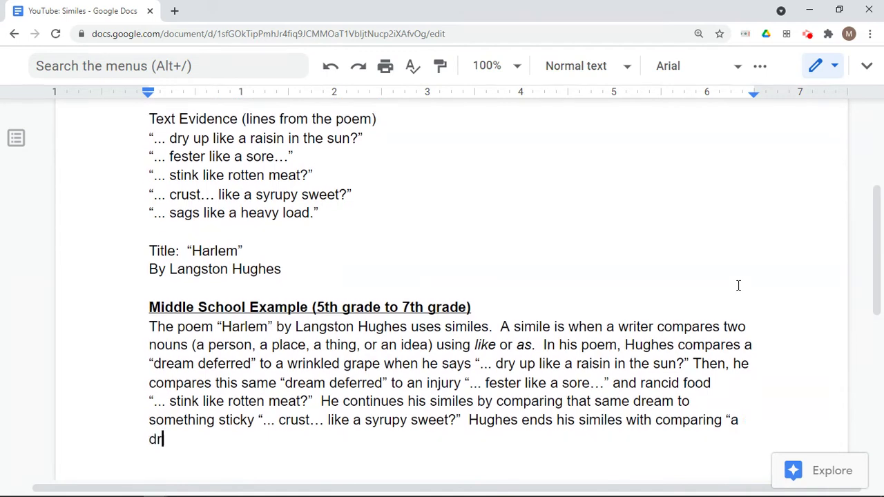
text(eam deffer)
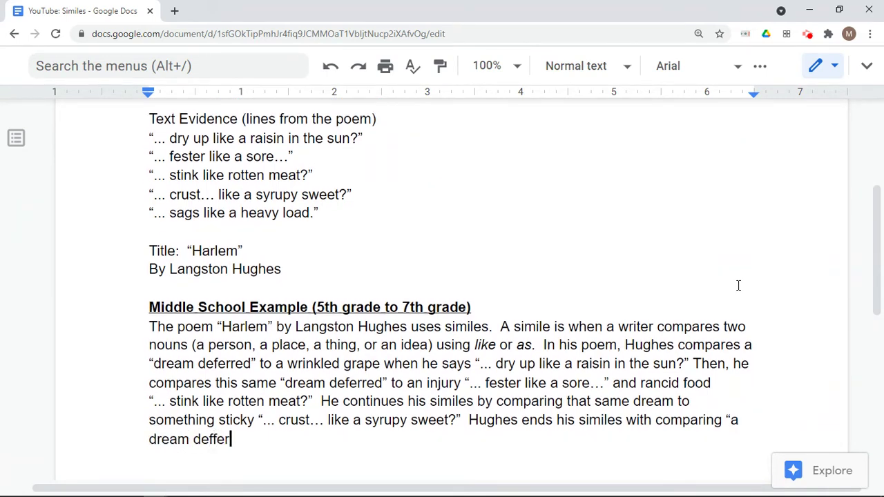
text(ed" to)
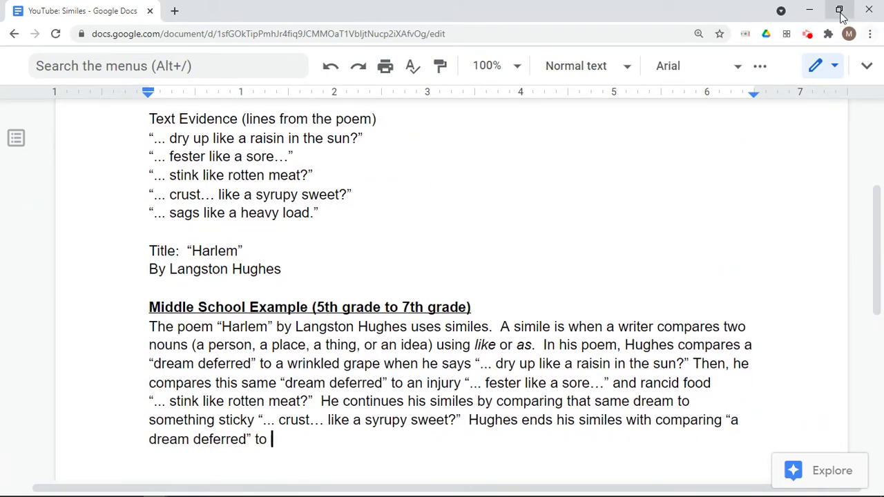
click(841, 17)
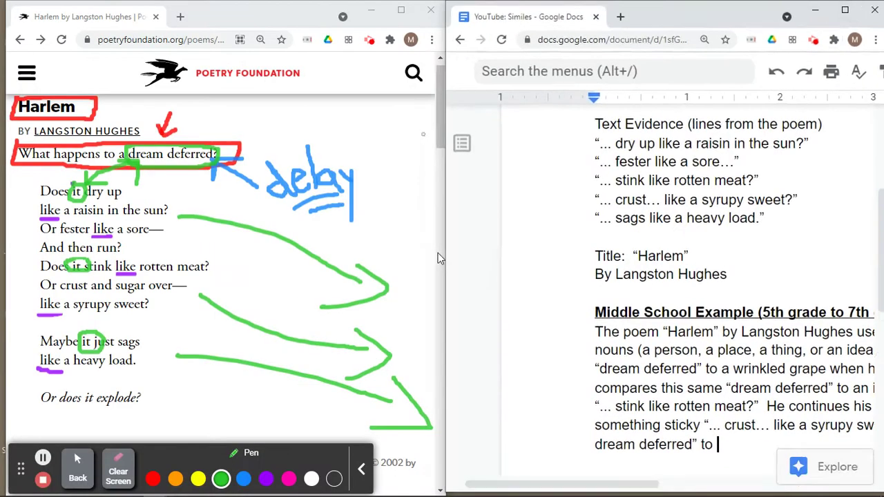
click(844, 11)
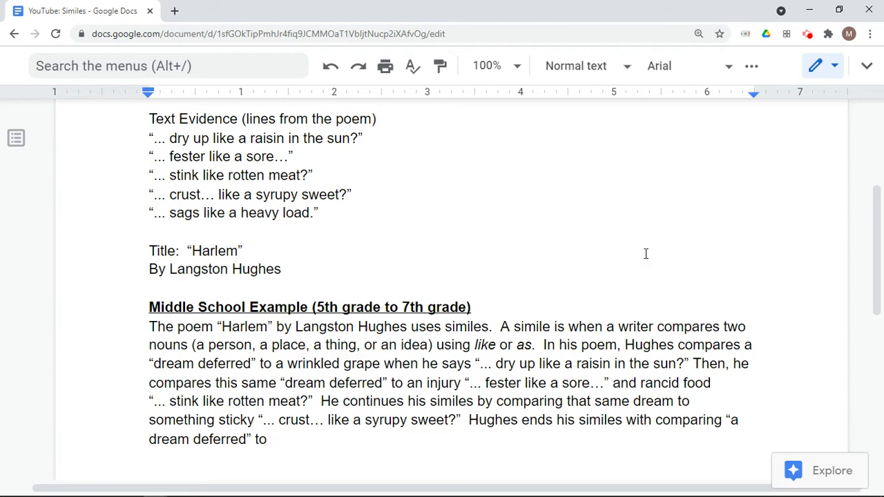
Type 'laundry which' after 'to' and paste the quote “... sags like a heavy load.”.
text(a)
key(BackSpace)
text(la)
key(BackSpace)
key(BackSpace)
text(perhaps lau)
key(ctrl+BackSpace)
key(ctrl+BackSpace)
text(laundry which ")
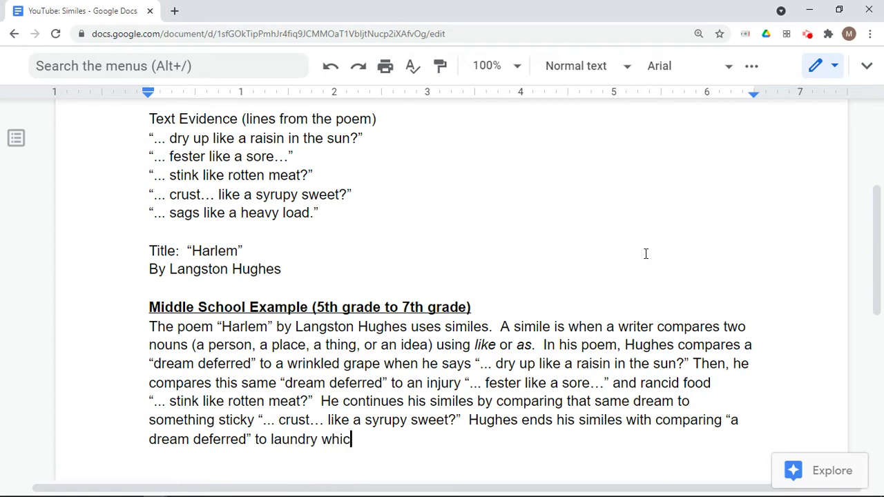
key(BackSpace)
text("... sags like a heavy load.")
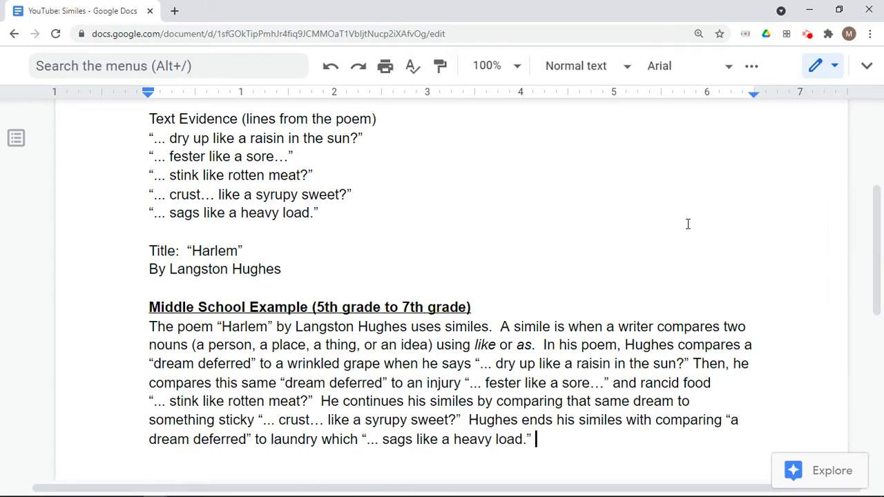
mouse_move(873, 226)
mouse_down()
mouse_move(877, 158)
mouse_move(880, 241)
mouse_up()
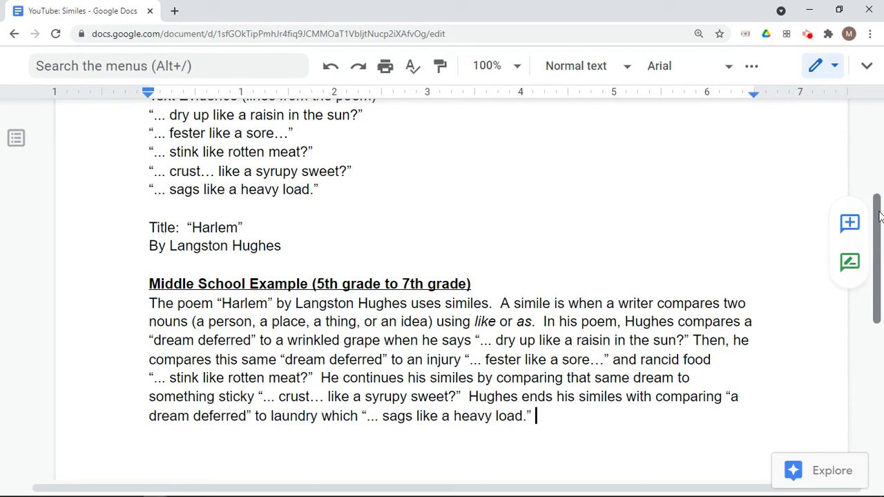
drag(878, 216, 878, 228)
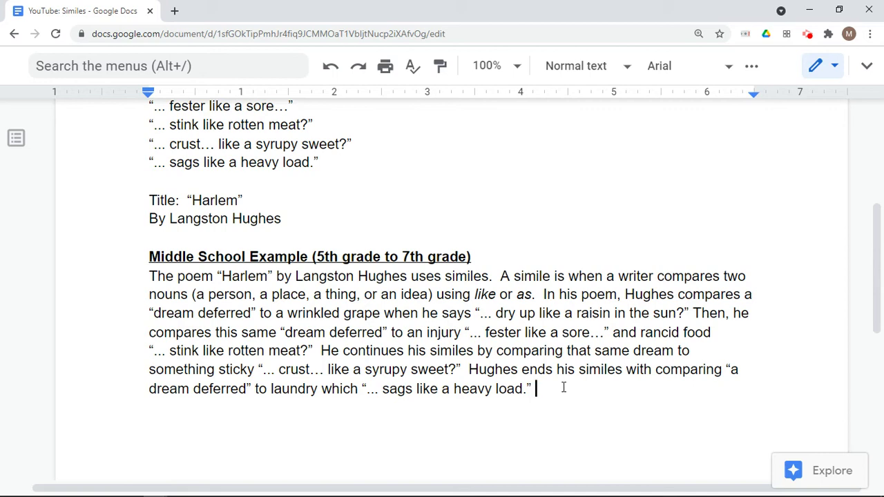
Type 'Therefore, Hughes uses many similes' at the end of the paragraph.
text(Then)
text(efore)
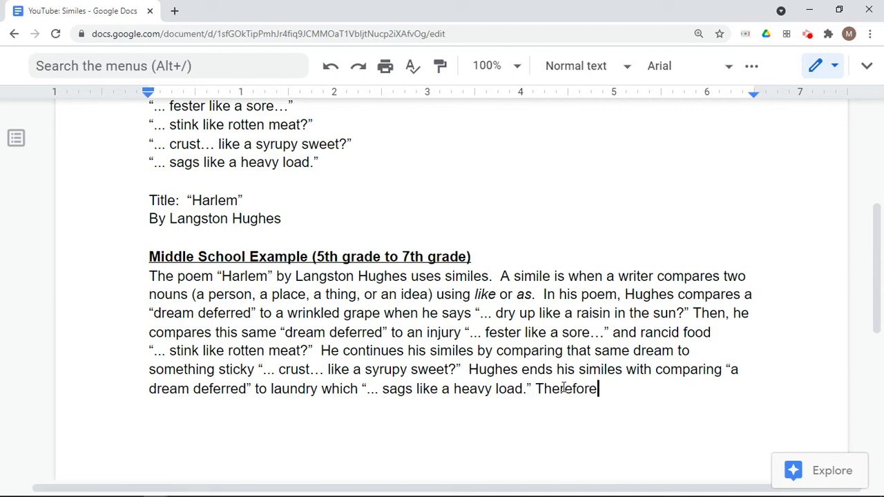
text(, Hughes )
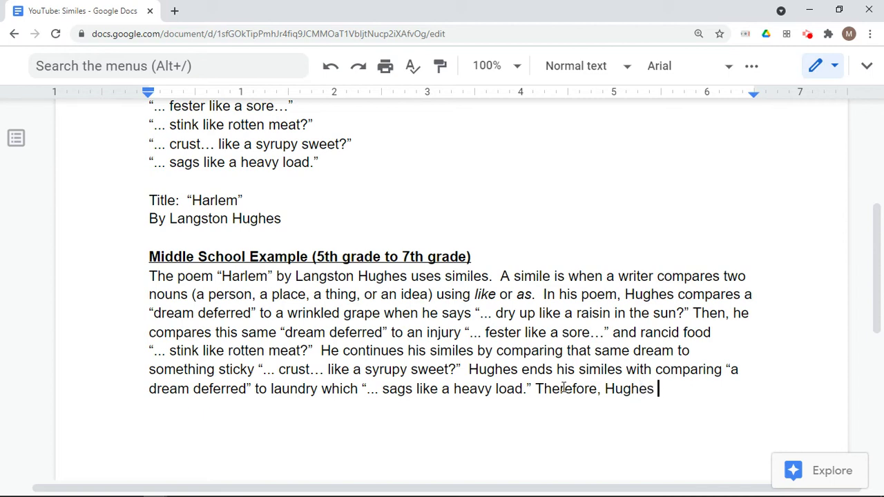
text(uses)
drag(493, 276, 146, 277)
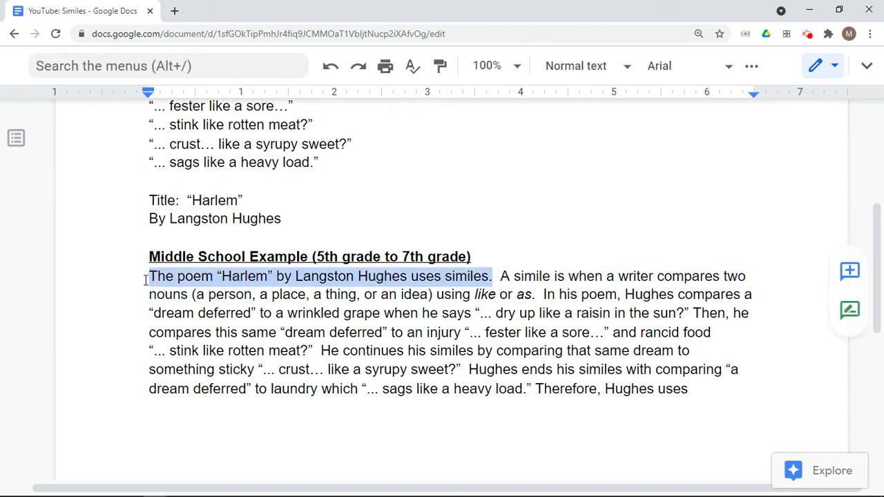
click(698, 388)
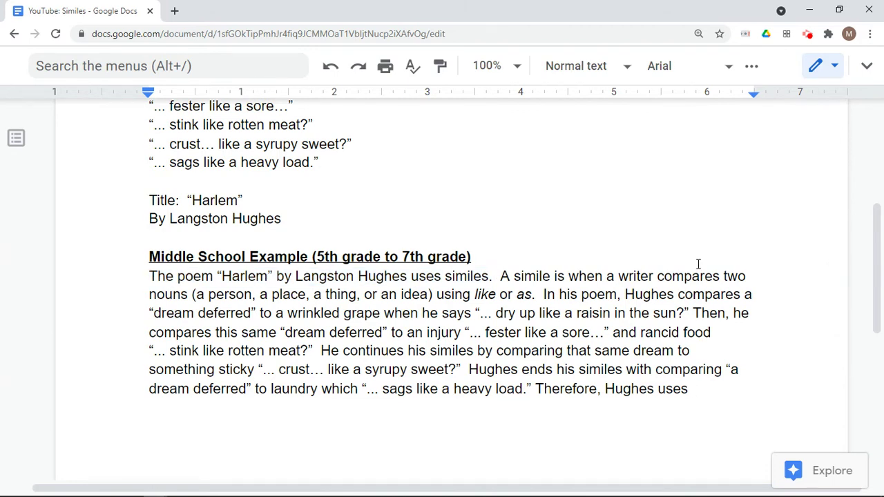
text(many similes)
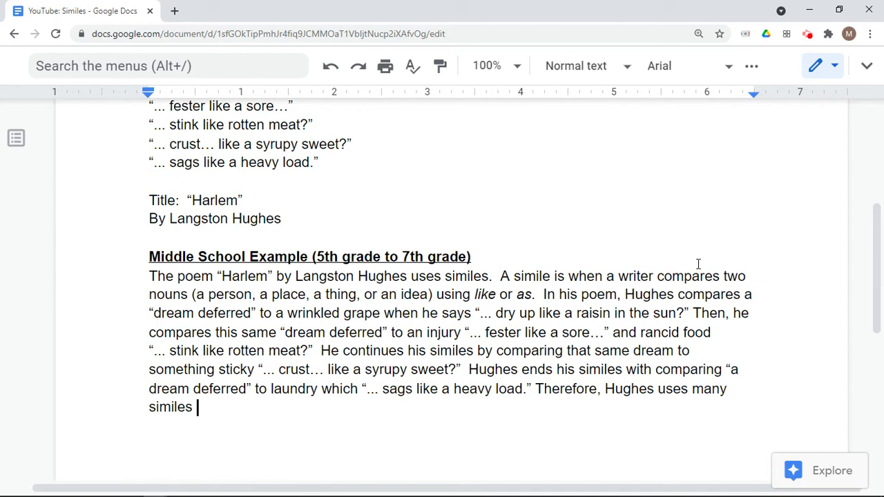
Review the question marks after 'sun' and 'meat' in the evidence lines, then return to the paragraph end.
scroll(846, 216, up, 1)
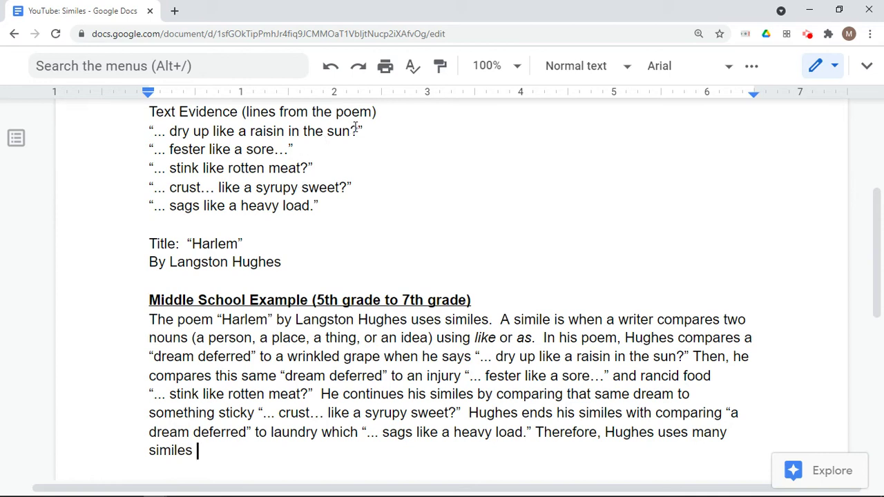
drag(358, 130, 352, 130)
drag(314, 168, 341, 184)
click(342, 176)
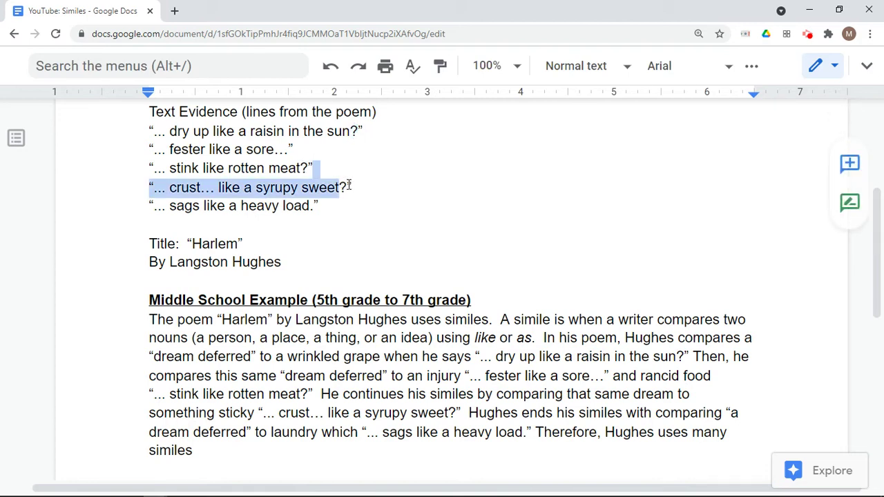
click(349, 185)
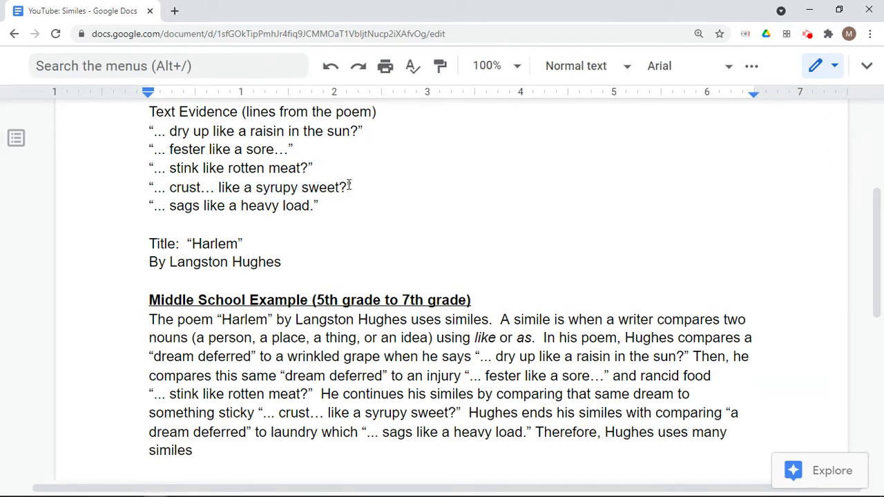
click(246, 456)
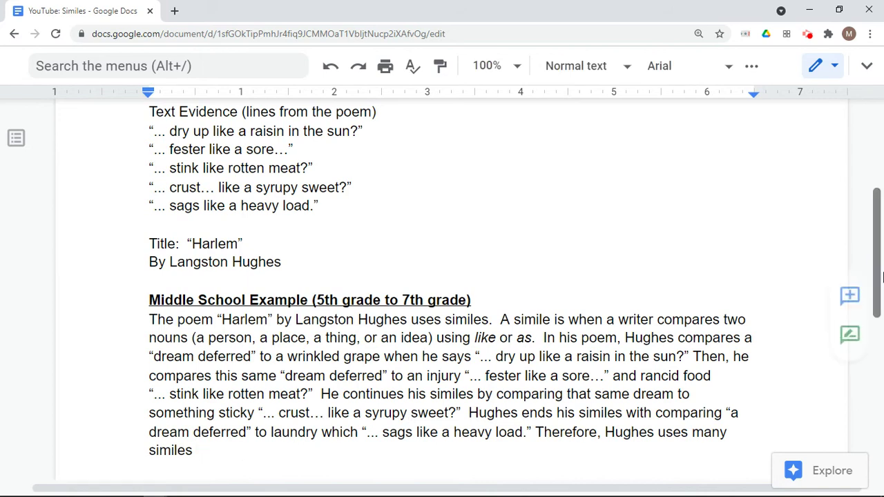
drag(877, 277, 877, 279)
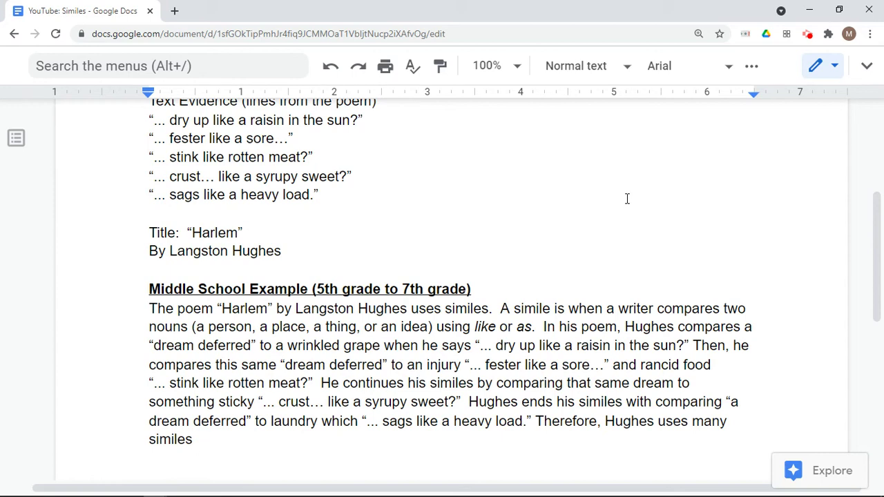
Extend the sentence to 'many similes with negative feelings to describe a dream'.
key(BackSpace)
key(BackSpace)
key(BackSpace)
key(BackSpace)
key(BackSpace)
key(BackSpace)
key(BackSpace)
key(BackSpace)
text(n)
text(egative)
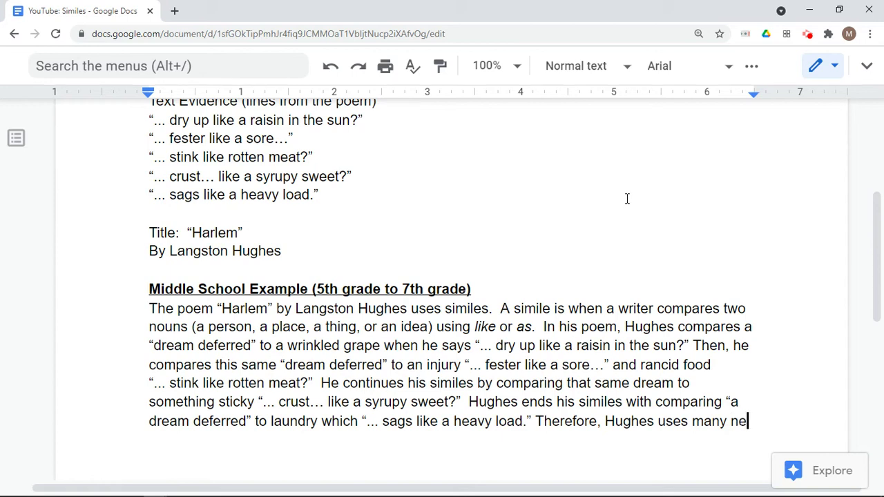
text(iles)
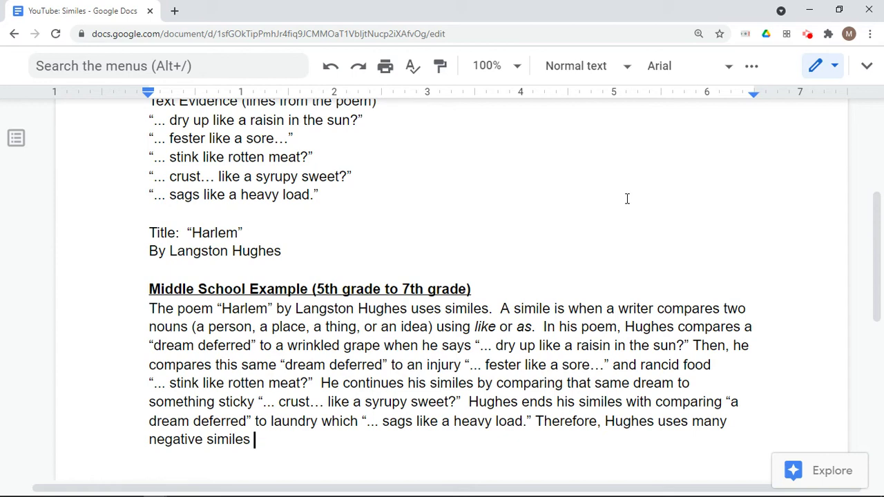
key(BackSpace)
key(BackSpace)
key(BackSpace)
key(BackSpace)
key(BackSpace)
key(BackSpace)
key(BackSpace)
key(BackSpace)
key(BackSpace)
key(BackSpace)
key(BackSpace)
key(BackSpace)
key(BackSpace)
key(BackSpace)
key(BackSpace)
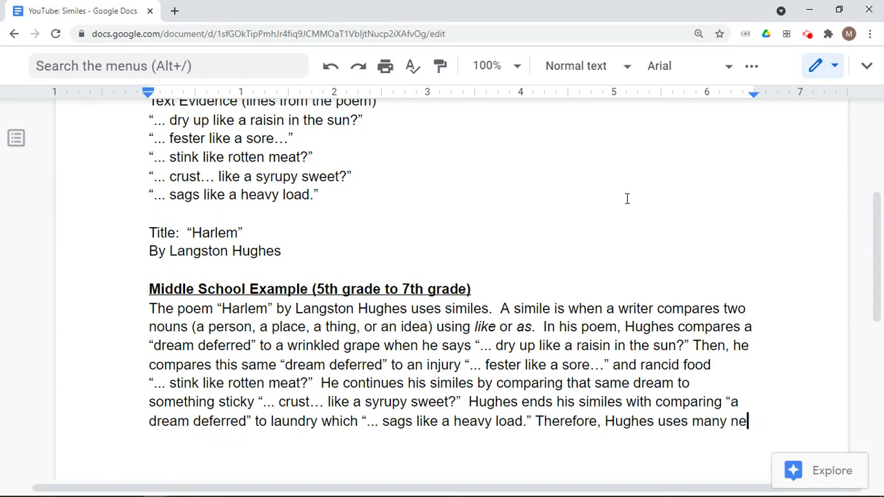
key(BackSpace)
key(BackSpace)
text(similes wit)
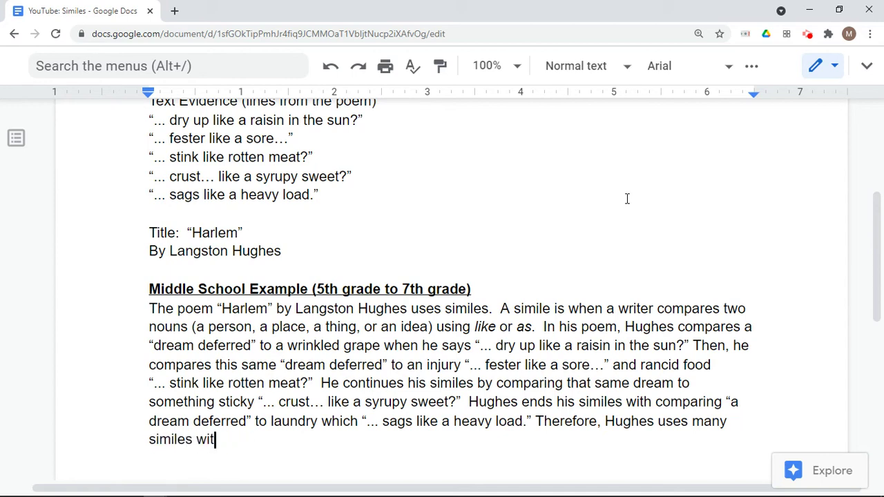
text(ha n)
key(BackSpace)
key(BackSpace)
key(BackSpace)
text(a ne)
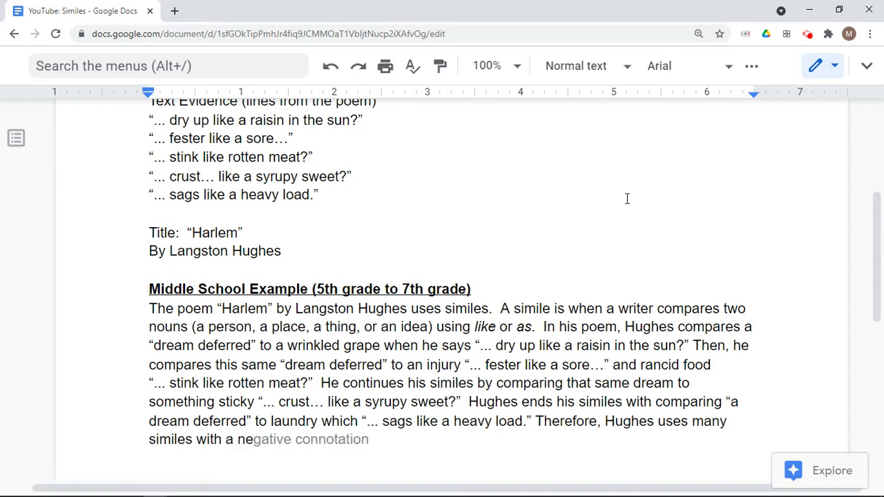
text(a)
key(BackSpace)
text(gative conn)
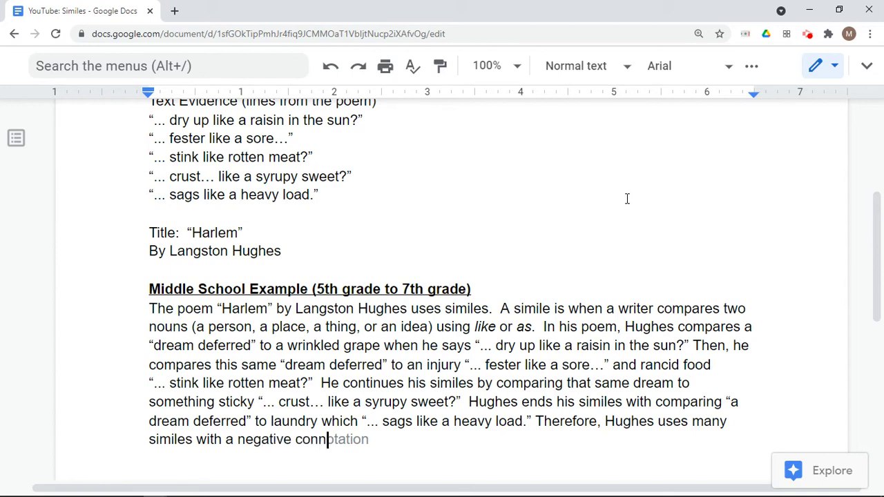
text(o)
text(t)
key(BackSpace)
key(BackSpace)
key(BackSpace)
key(BackSpace)
key(BackSpace)
text(feelling)
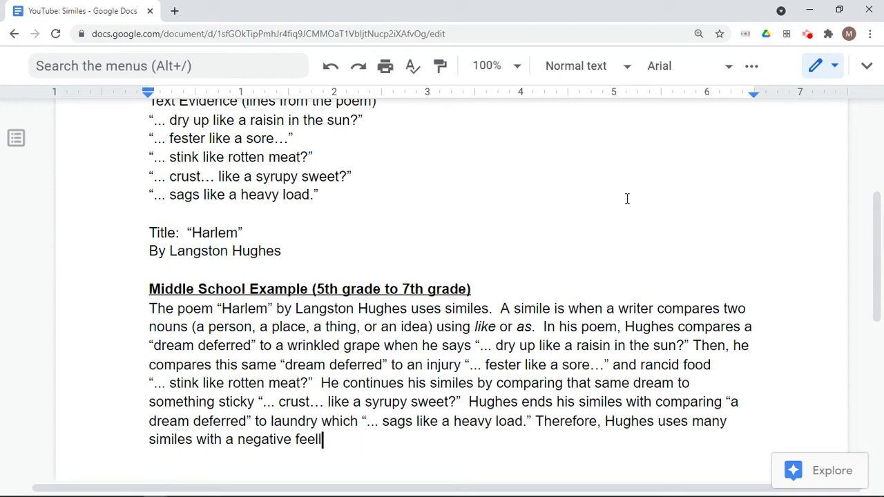
key(BackSpace)
key(BackSpace)
key(BackSpace)
key(BackSpace)
text(ings to describe a)
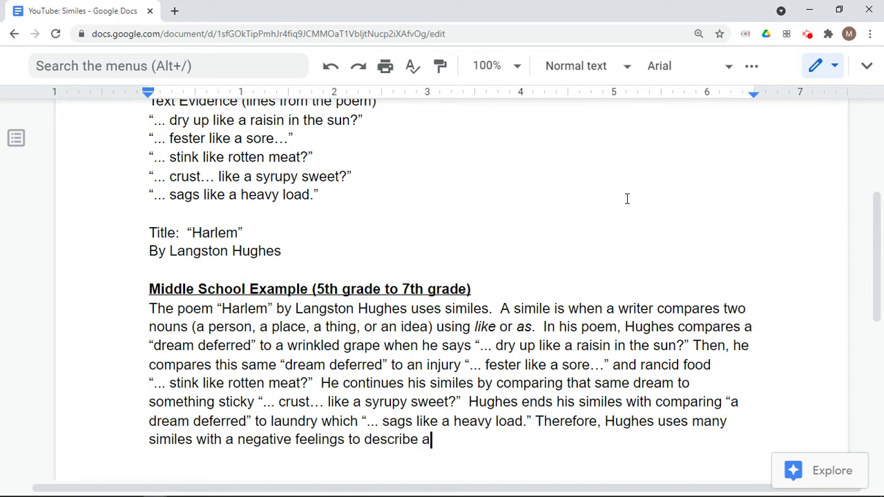
text( dream that never)
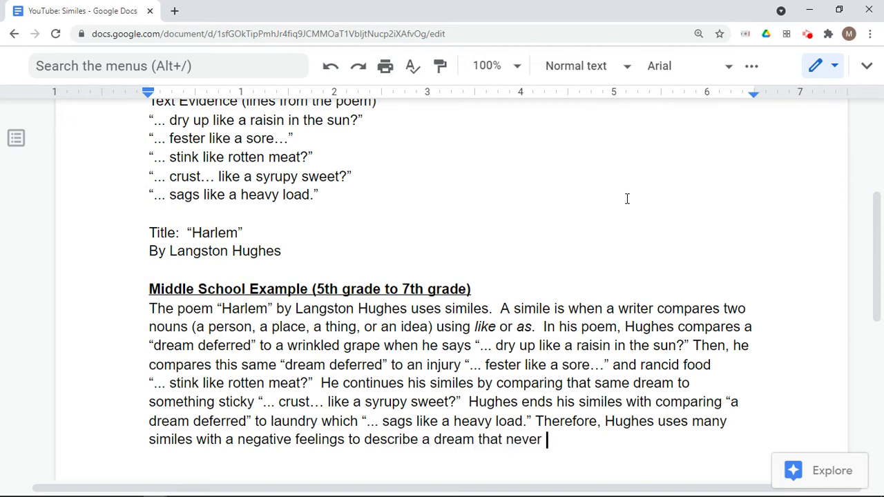
Finish with 'that has been postponed.', delete the extra 'a' before 'negative', and start a new line.
key(BackSpace)
key(BackSpace)
key(BackSpace)
key(BackSpace)
key(BackSpace)
key(BackSpace)
text(has been postpoine)
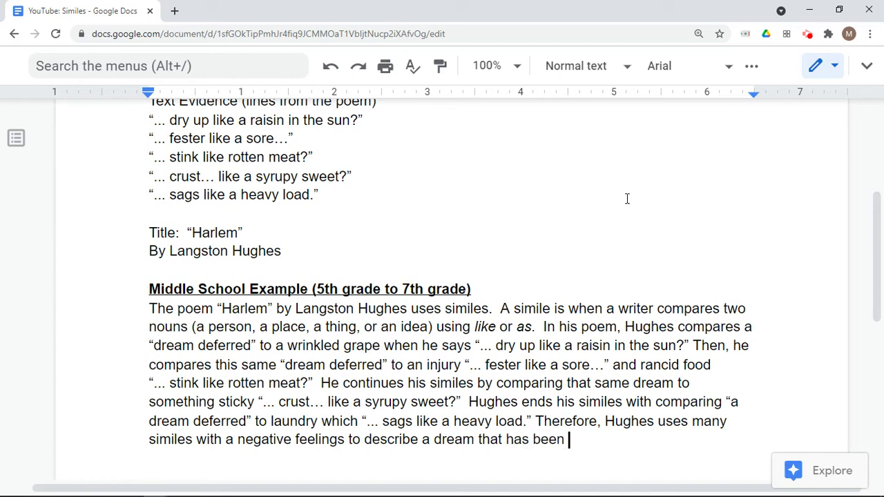
key(BackSpace)
key(BackSpace)
key(BackSpace)
key(BackSpace)
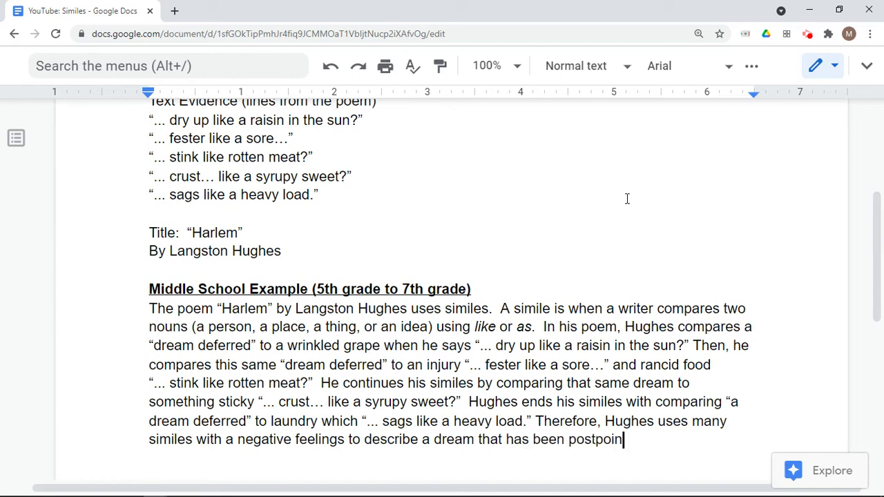
text(oned.)
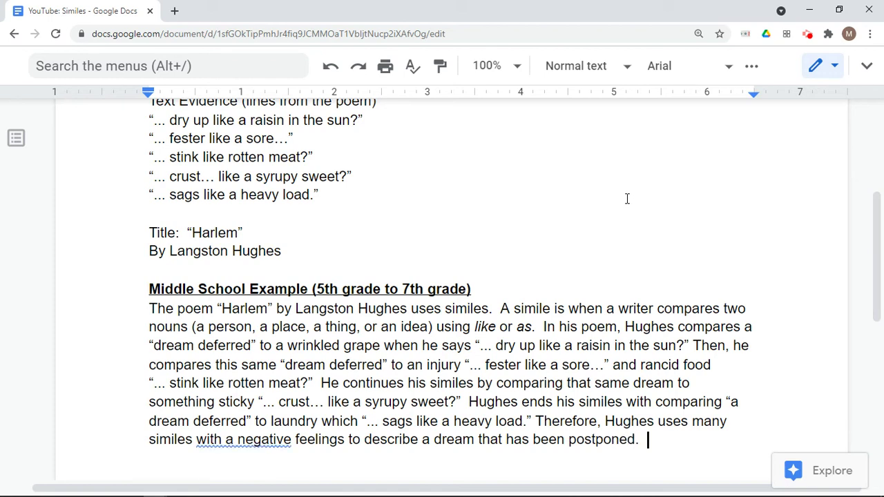
key(Left)
key(Left)
key(Left)
key(Left)
key(Left)
key(Left)
key(Left)
key(Left)
key(Left)
key(Left)
key(Left)
key(Left)
key(Left)
key(Left)
key(Left)
key(Left)
key(Left)
key(Left)
key(Left)
key(Left)
key(Left)
key(Left)
key(Left)
key(Left)
key(Left)
key(Left)
key(Left)
key(Left)
key(Left)
key(Left)
key(Left)
key(Left)
key(Left)
key(Left)
key(Left)
key(Left)
key(Left)
key(Left)
key(Left)
key(Left)
key(Left)
key(Left)
key(Left)
key(Left)
key(Left)
key(Left)
key(Left)
key(Left)
key(Left)
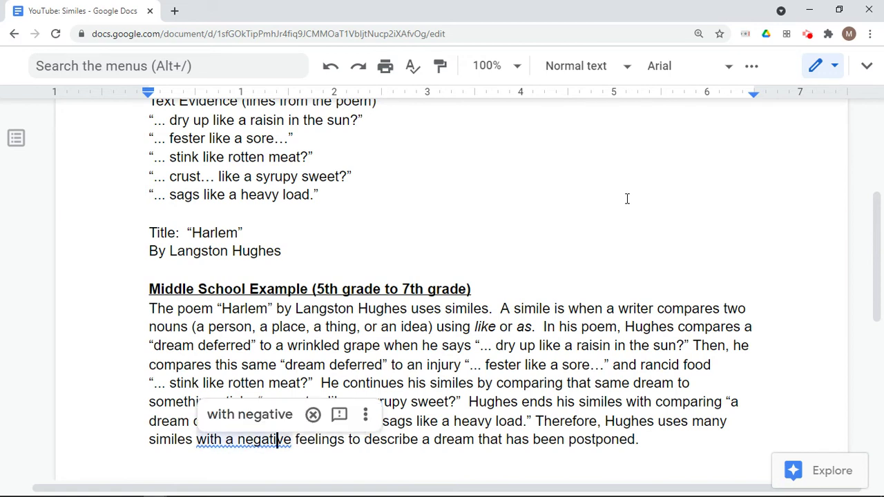
key(BackSpace)
key(BackSpace)
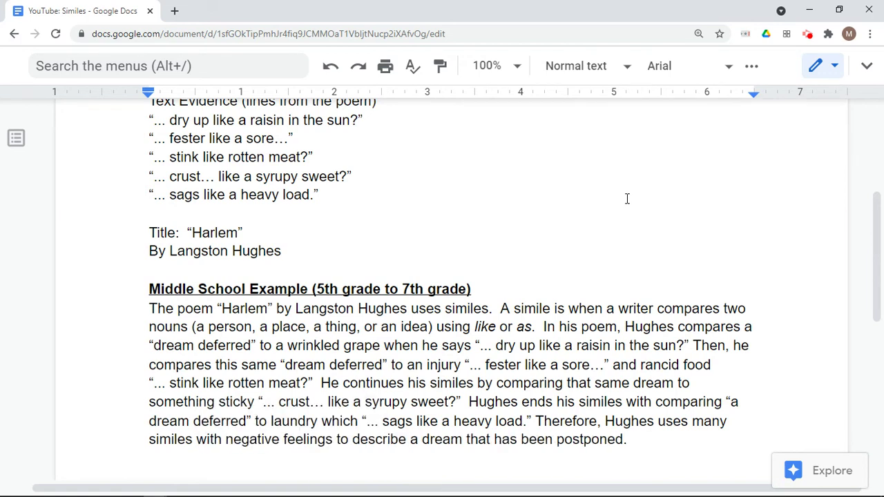
key(Right)
key(Right)
key(Right)
key(Right)
key(Right)
key(Right)
key(Right)
key(Right)
key(Right)
key(Right)
key(Right)
key(Right)
key(Right)
key(Right)
key(Right)
key(Right)
key(Right)
key(Right)
key(Right)
key(Right)
key(Right)
key(Right)
key(Right)
key(Right)
key(Right)
key(Right)
key(Right)
key(Right)
key(Right)
key(Right)
key(Right)
key(Right)
key(Right)
key(Right)
key(Right)
key(Right)
key(Right)
key(Right)
key(Right)
key(Right)
key(Return)
key(Return)
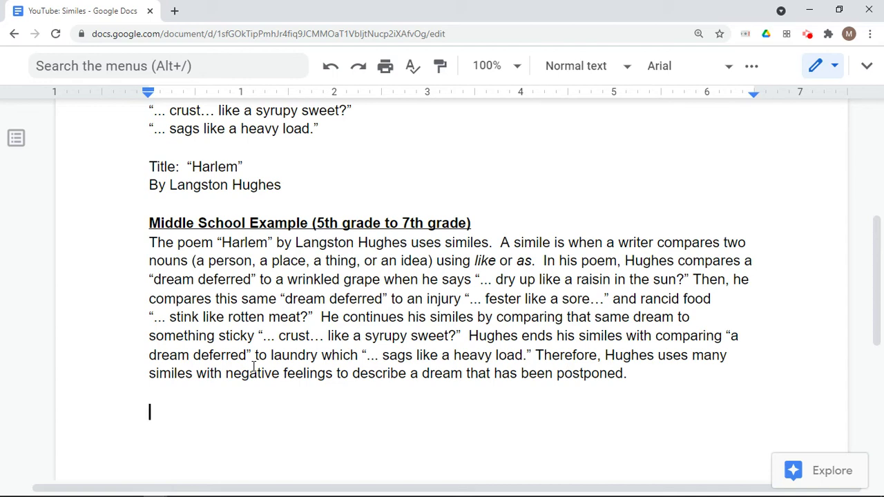
Type the heading 'High School Example (8th grade to En' and fix the ENC capitalization.
text(High Sch)
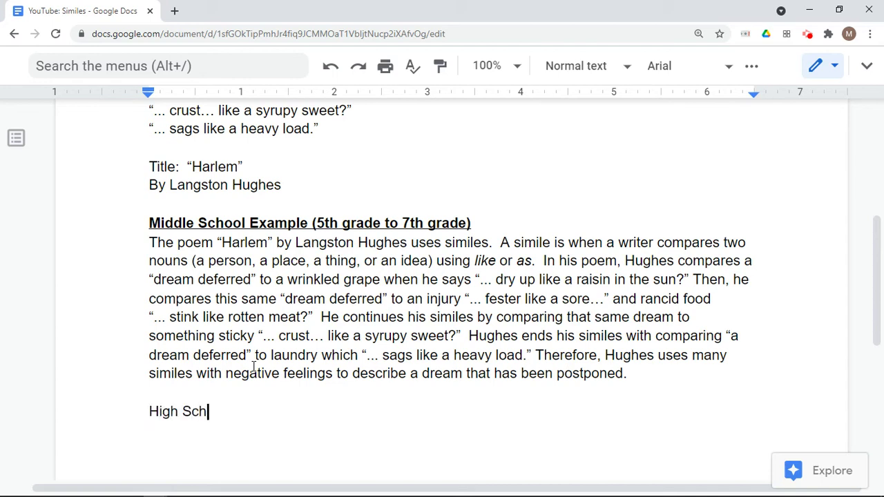
text(ool Example )
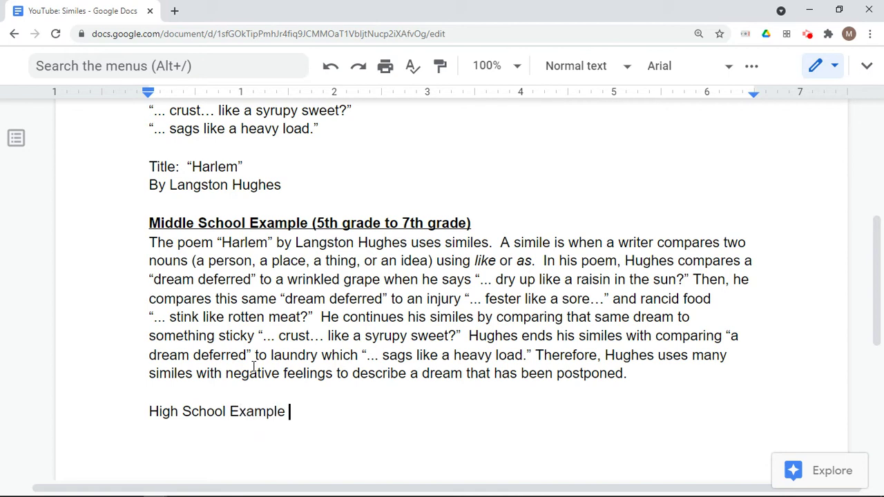
text((8th grade to )
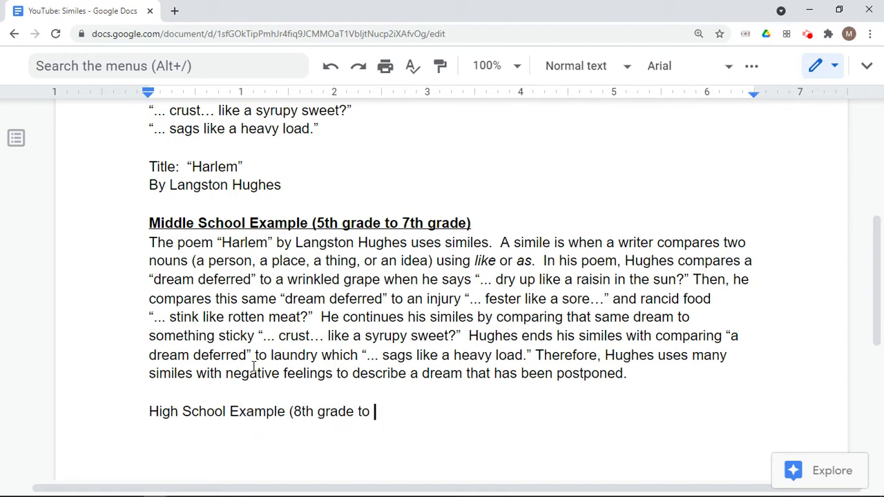
text(En)
key(BackSpace)
Complete the heading as 'High School Example (8th grade to ENC 1101)'.
text(NC 1101)
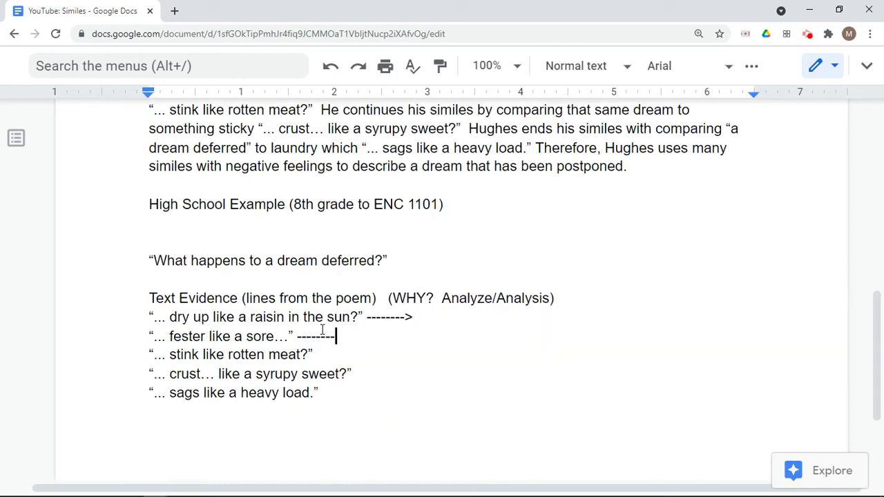
key(ctrl+z)
key(Right)
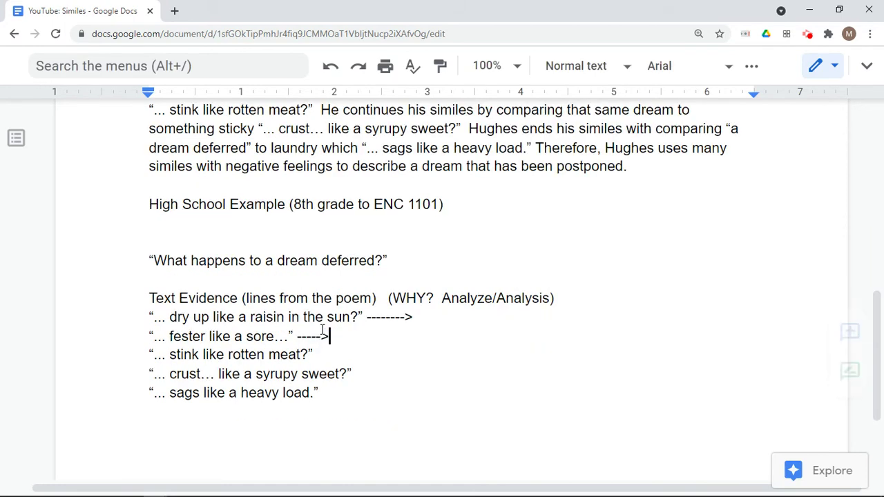
Add arrows after the stink, crust and sags evidence lines and lengthen the fester line's arrow.
key(Down)
text(--------)
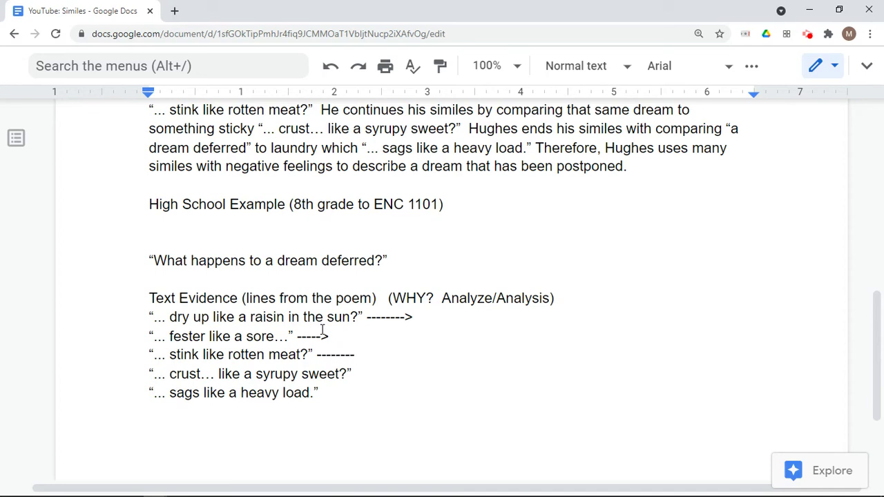
text(>)
key(Down)
text(------->)
key(Down)
text(--------->)
click(321, 335)
text(---)
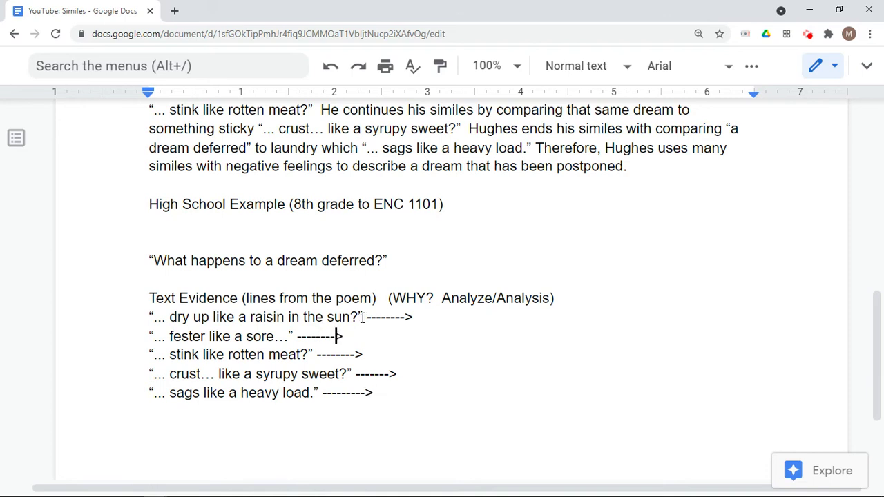
click(490, 319)
Write 'shrinking/wrinkling/negative/forgotten' after the raisin line's arrow, fixing the misspellings.
text(shrinking)
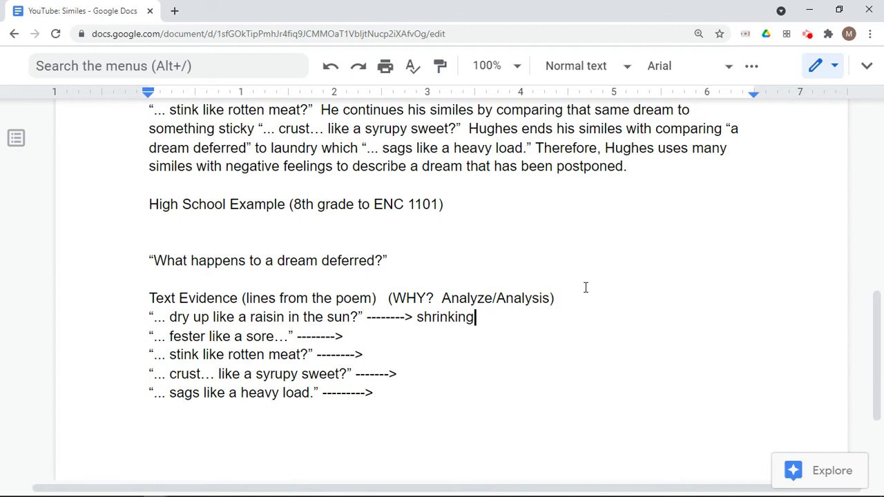
text(/wrinkling/negative)
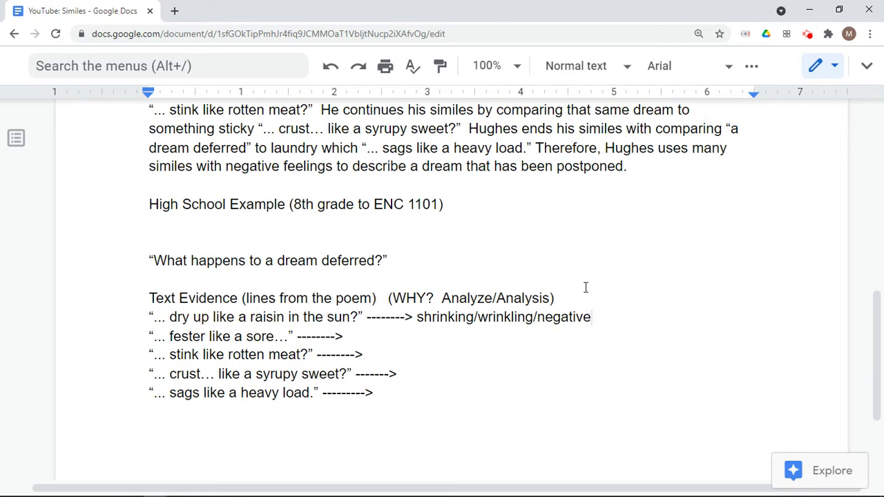
text(/)
text(fo)
text(rog)
key(BackSpace)
key(BackSpace)
text(gotten)
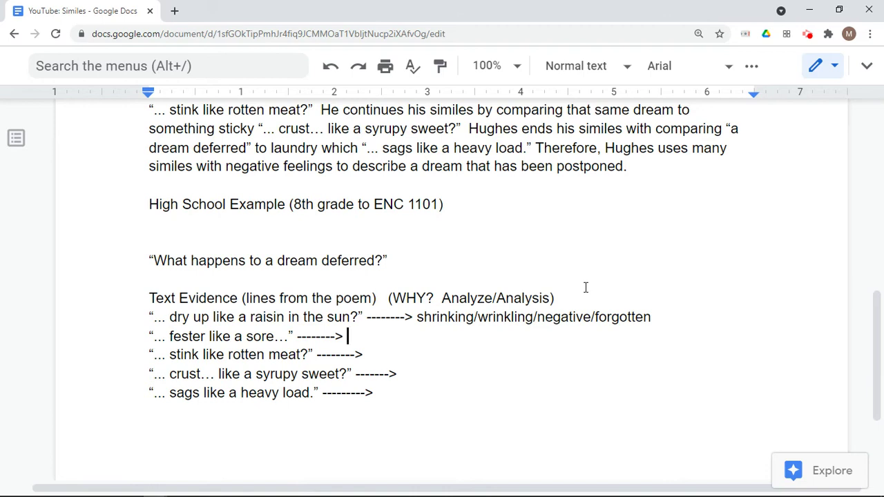
Write 'negative connotation/neglected' after the fester line's arrow.
text(negative connotation/)
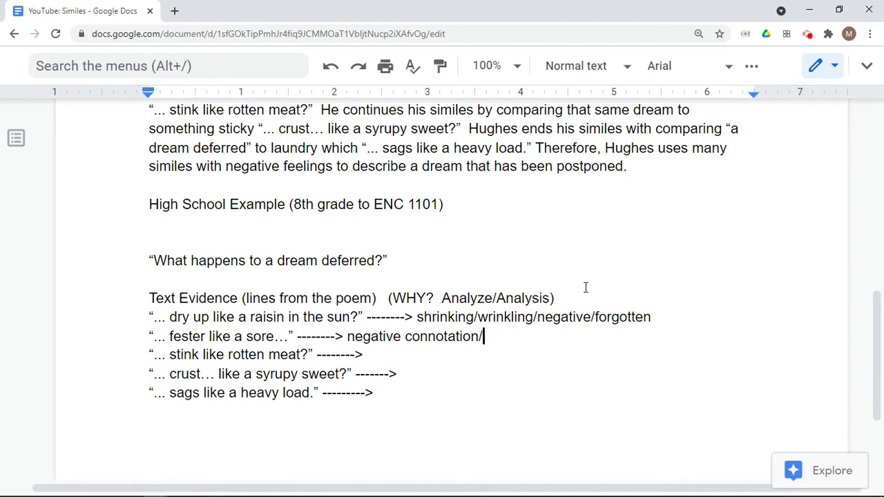
text(neglected)
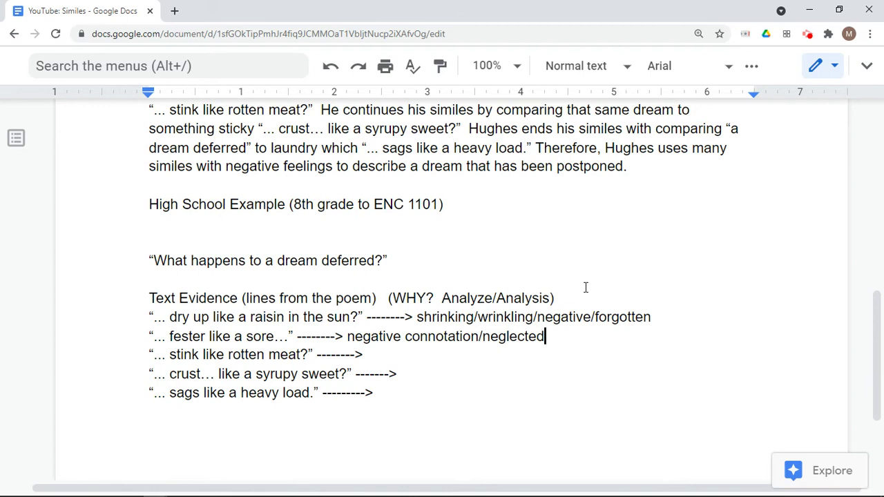
text(/)
key(BackSpace)
Finish the fester description with '/unhealthy/scabs' and move down to the stink line.
text(/)
text(health)
key(BackSpace)
key(BackSpace)
key(BackSpace)
key(BackSpace)
key(BackSpace)
key(BackSpace)
key(BackSpace)
text(health/)
key(BackSpace)
key(BackSpace)
key(BackSpace)
text(h)
key(BackSpace)
key(BackSpace)
key(BackSpace)
key(BackSpace)
key(BackSpace)
text(un)
key(BackSpace)
key(BackSpace)
key(BackSpace)
text(/unhealthy)
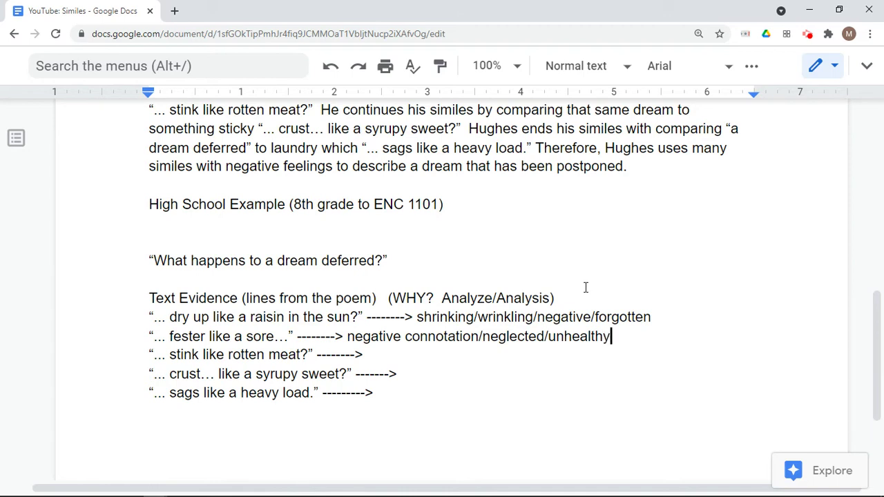
text(/scabs)
key(Down)
Write 'reeks/smells/rancid/maggots' after the rotten-meat arrow, then move down to the crust line.
text(reak)
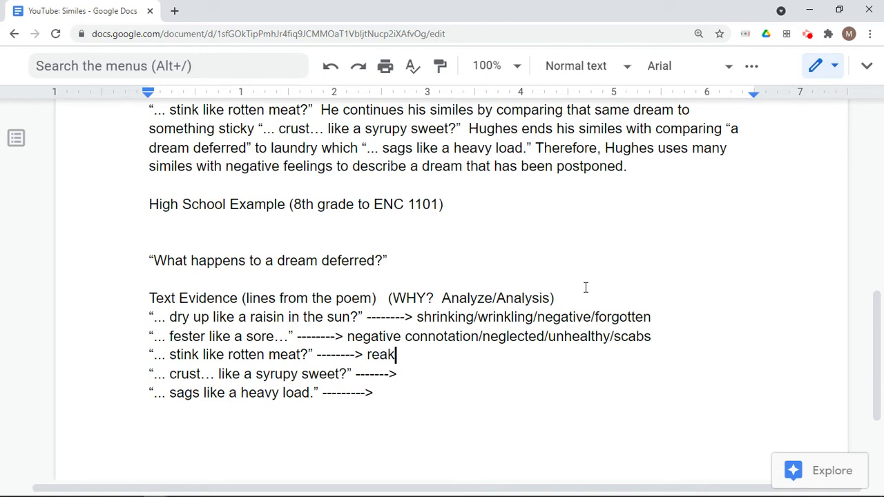
key(BackSpace)
key(BackSpace)
text(eks/)
key(BackSpace)
key(BackSpace)
text(/)
text(smell)
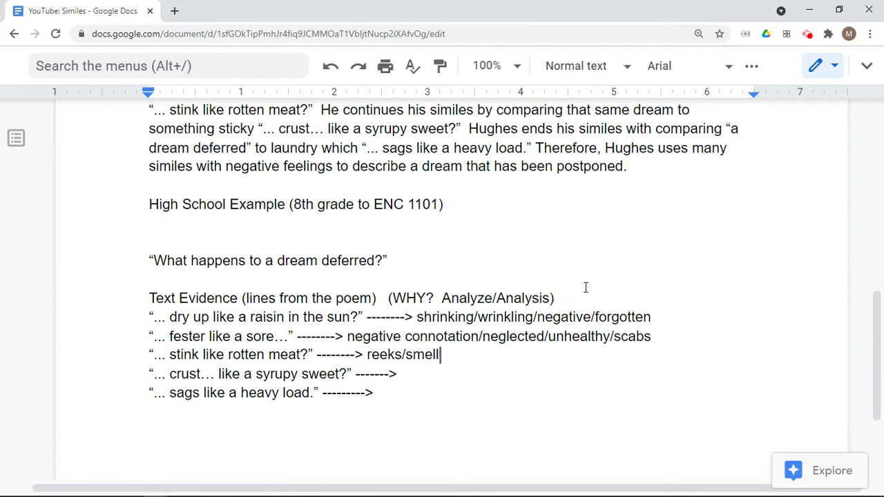
text(s/rancid)
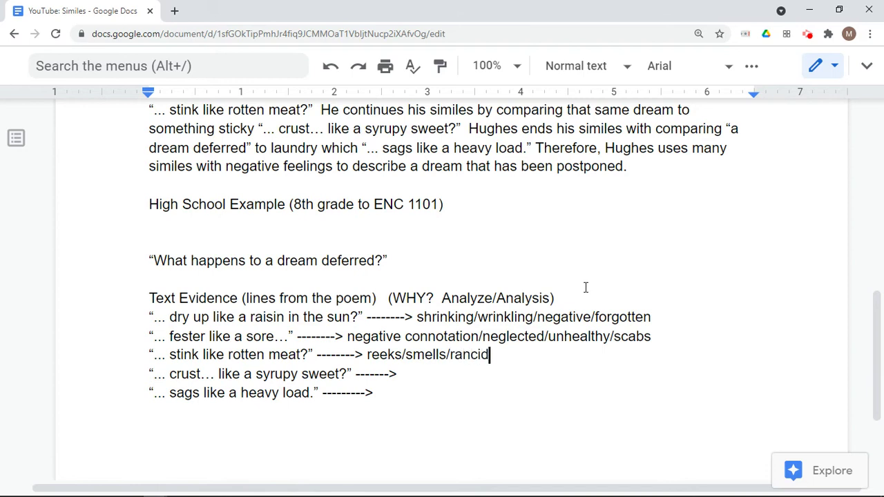
text(/maggots)
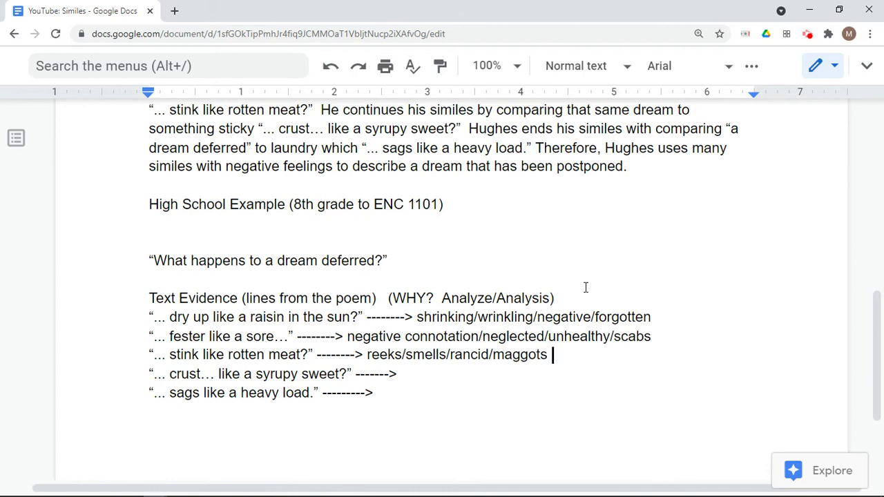
key(Down)
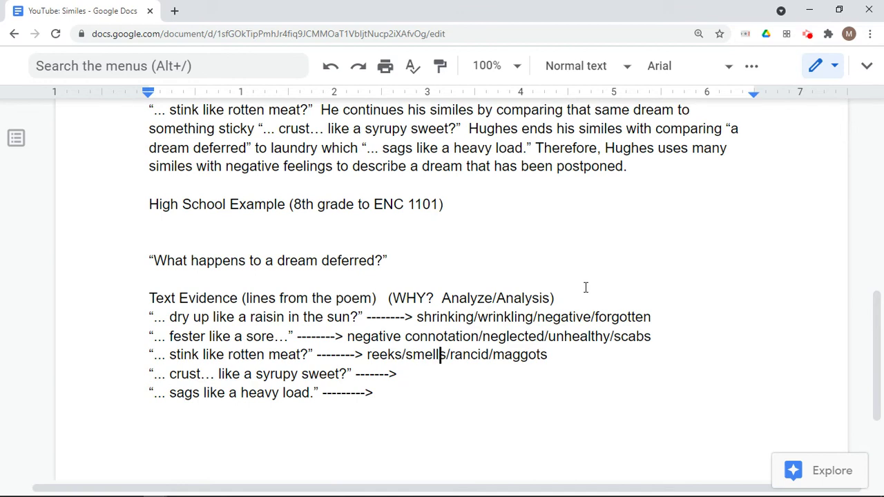
Add '/negative' to the maggots analysis and 'shell casing/protected/negative' to the crust line.
key(Right)
key(Right)
key(Right)
key(Right)
key(Right)
key(Right)
key(Right)
key(Right)
key(Right)
key(Right)
key(Right)
key(Right)
key(Right)
key(Right)
key(Right)
key(Right)
text(/negative)
key(Down)
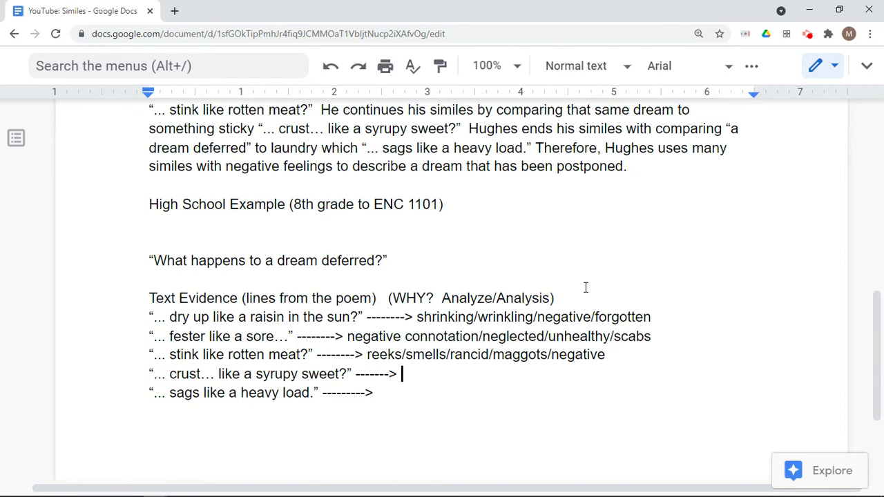
text(shell casing)
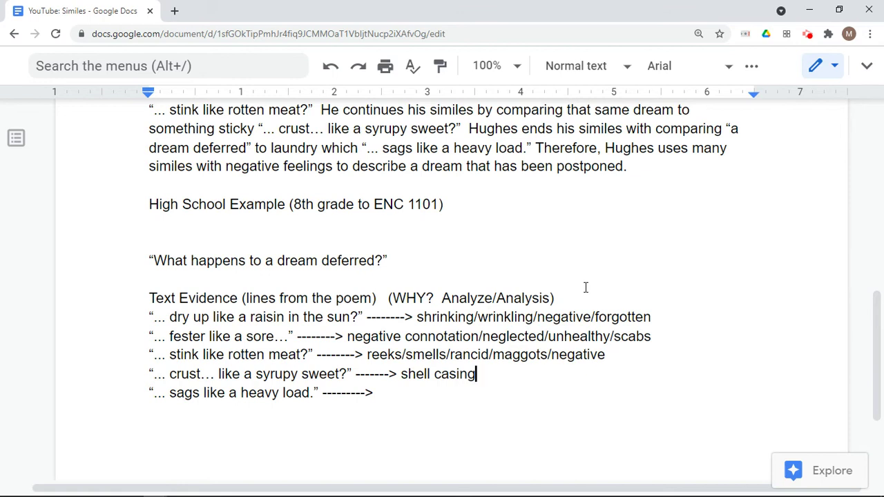
text(/protected)
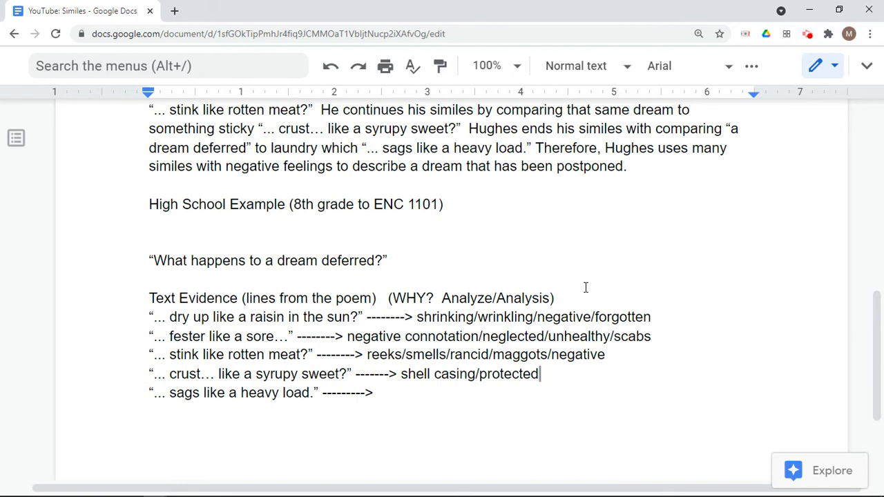
text(negative)
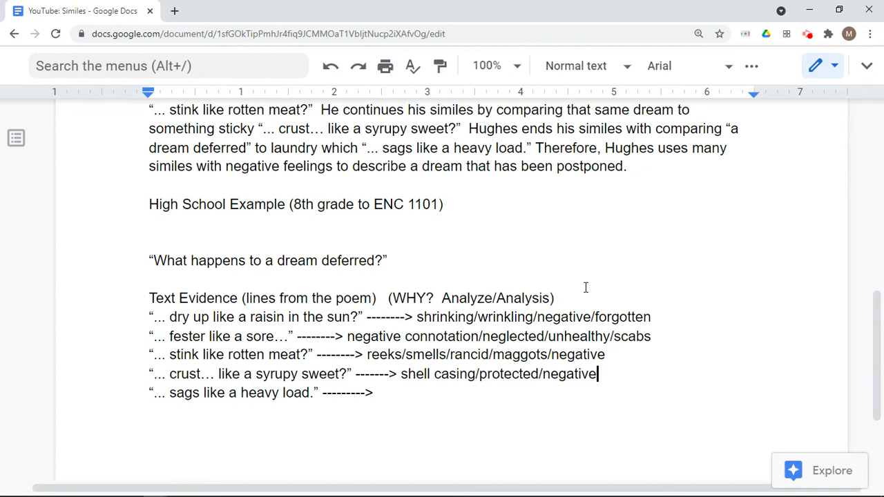
Add 'dragging/carrying/weight/negative tone' to the heavy-load line's analysis.
key(Down)
text(dragging/)
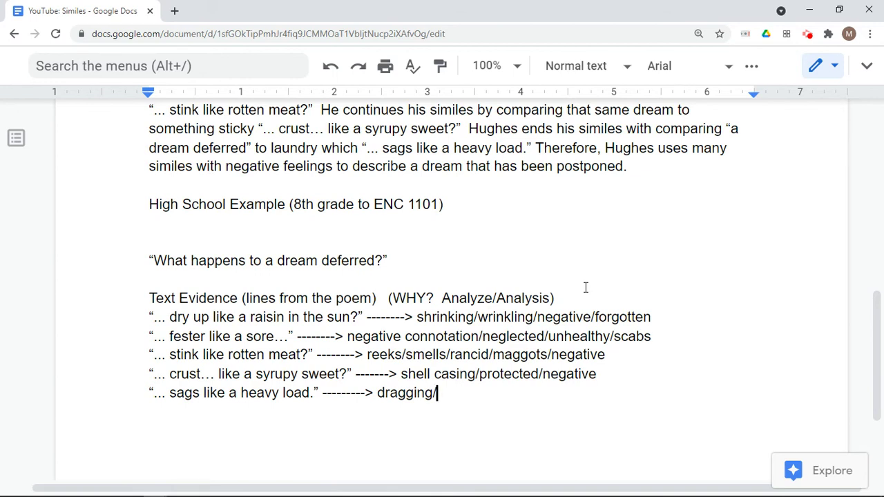
text(carrying/)
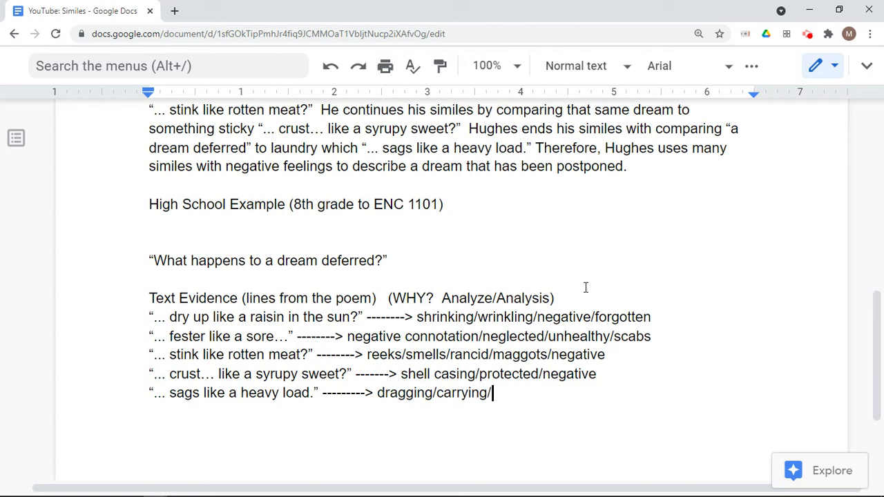
text(weight)
key(BackSpace)
text(/negative)
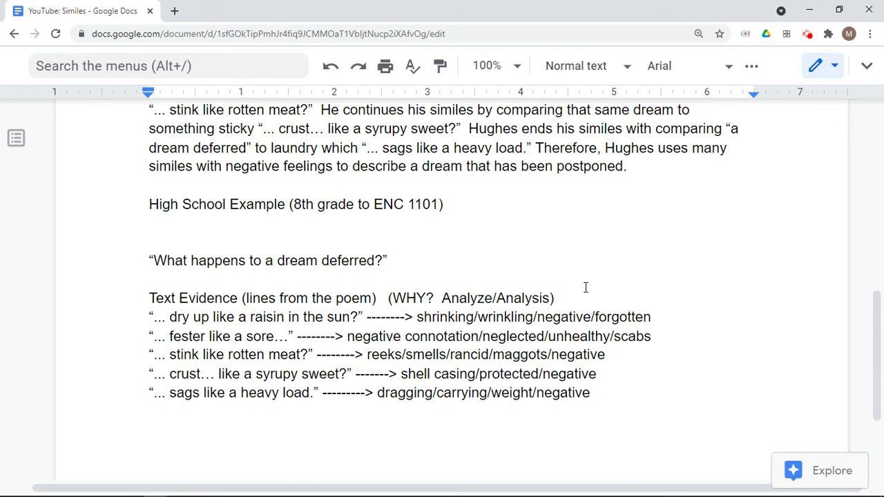
text( tone)
Make the 'High School Example (8th grade to ENC 1101)' heading bold and underlined.
drag(880, 308, 880, 297)
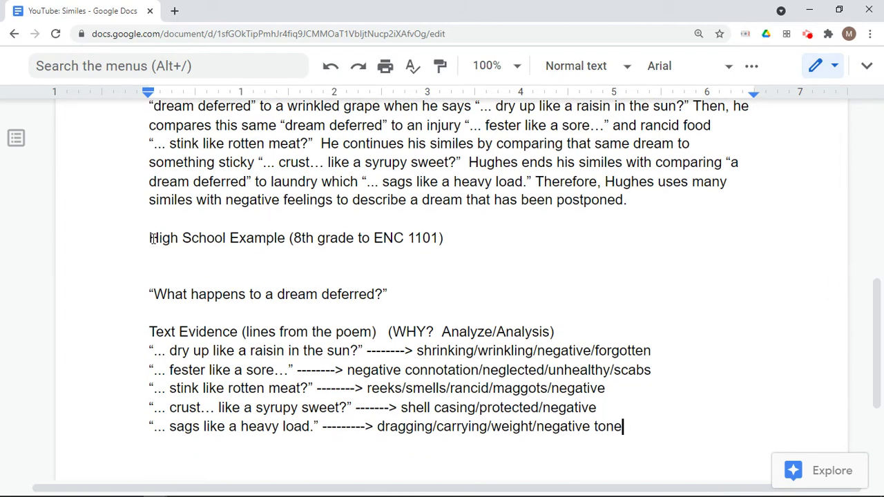
drag(150, 237, 459, 237)
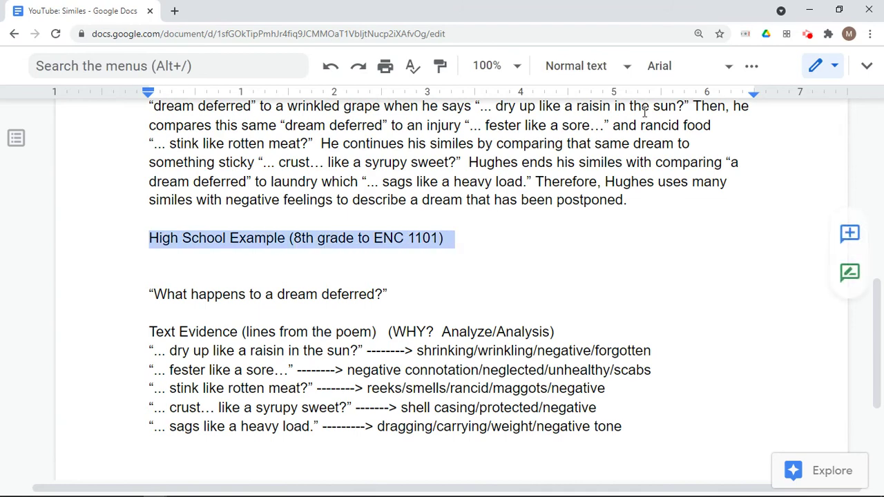
click(867, 66)
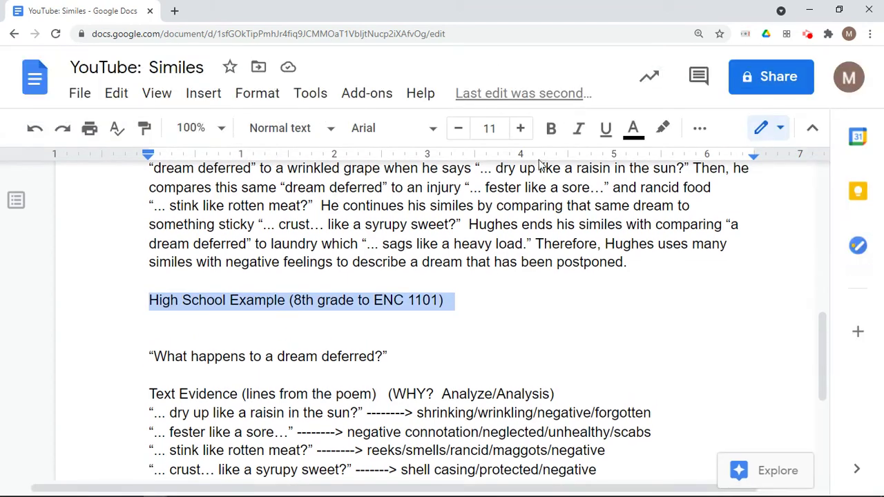
click(551, 128)
click(605, 128)
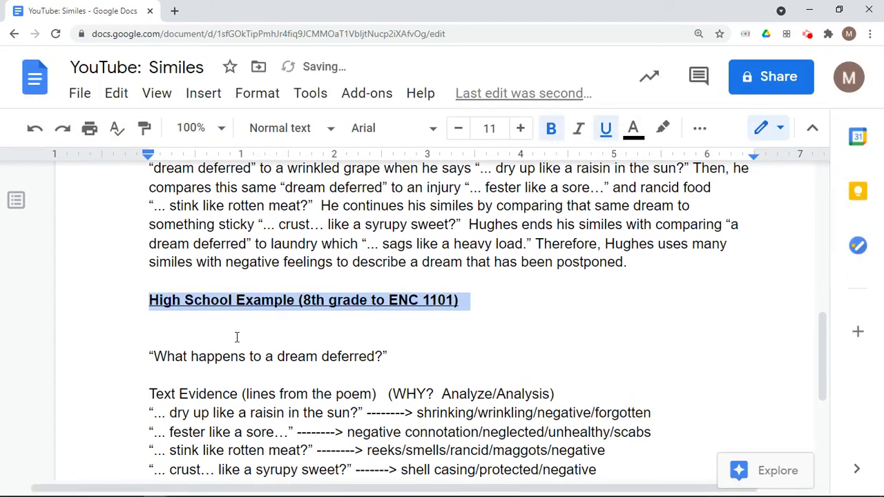
click(186, 334)
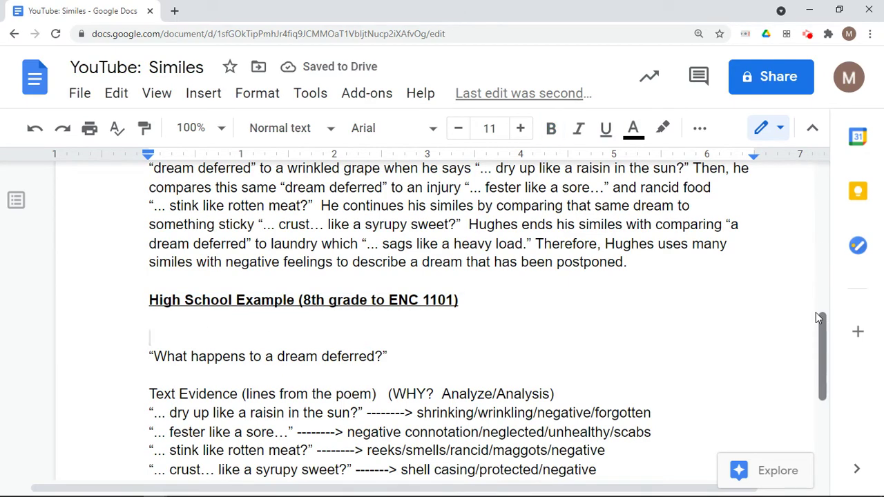
Select the first two sentences of the Middle School paragraph.
scroll(818, 321, up, 2)
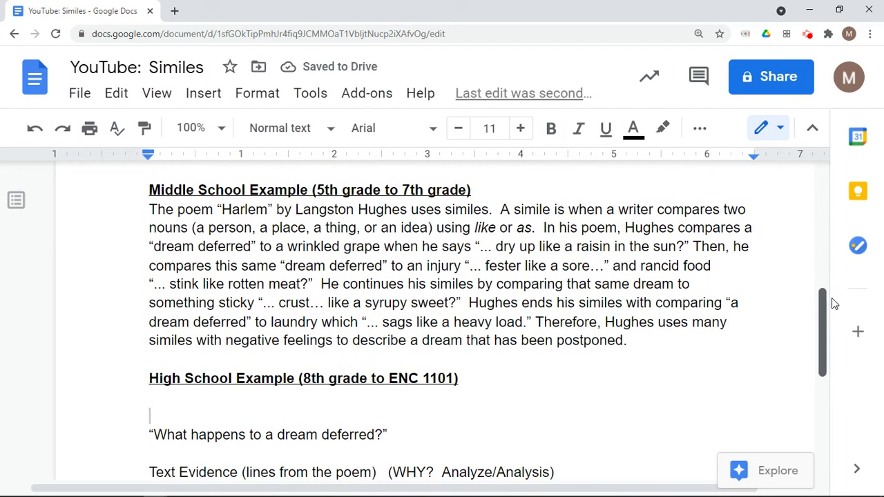
scroll(833, 303, down, 1)
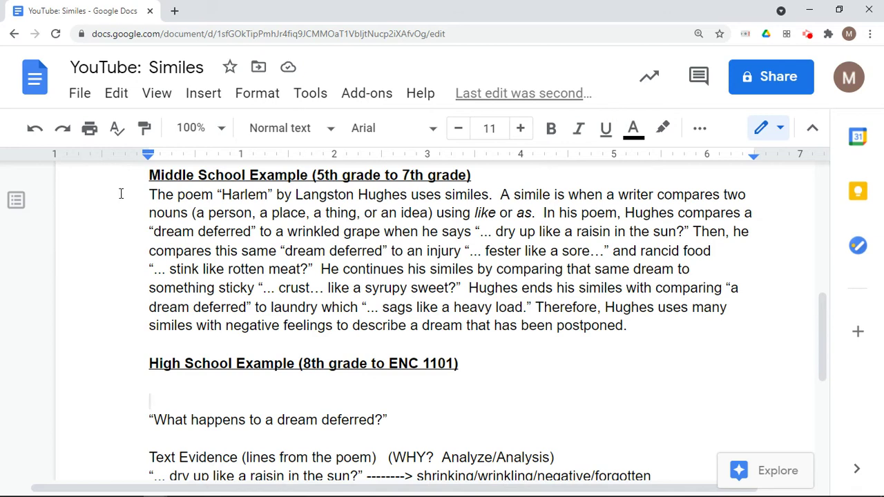
drag(148, 194, 540, 218)
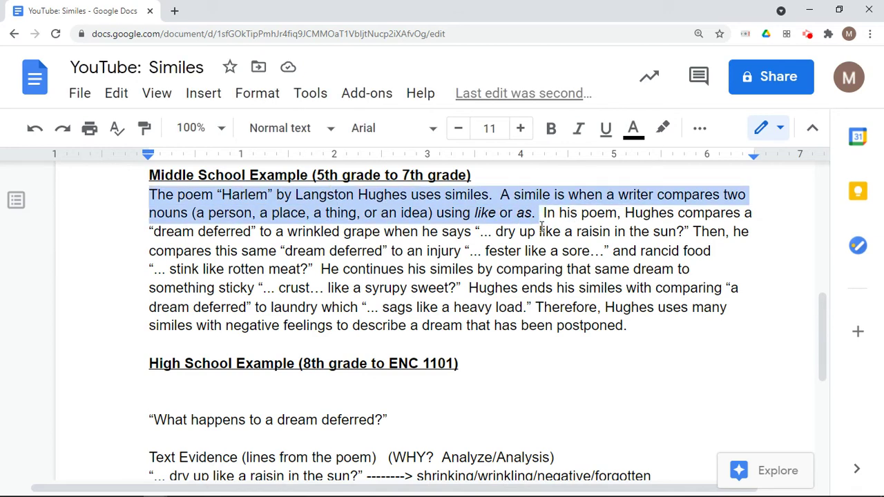
Paste the copied simile-definition sentences on a new line under the High School heading.
click(488, 364)
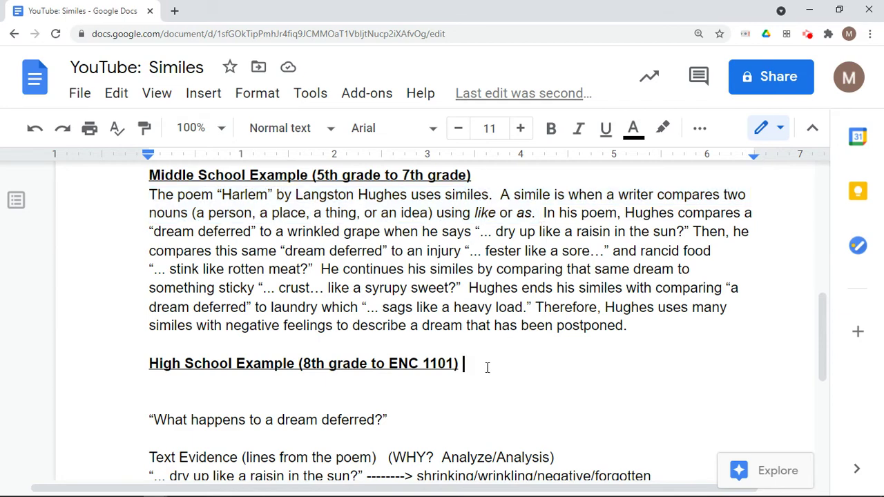
key(Return)
key(ctrl+v)
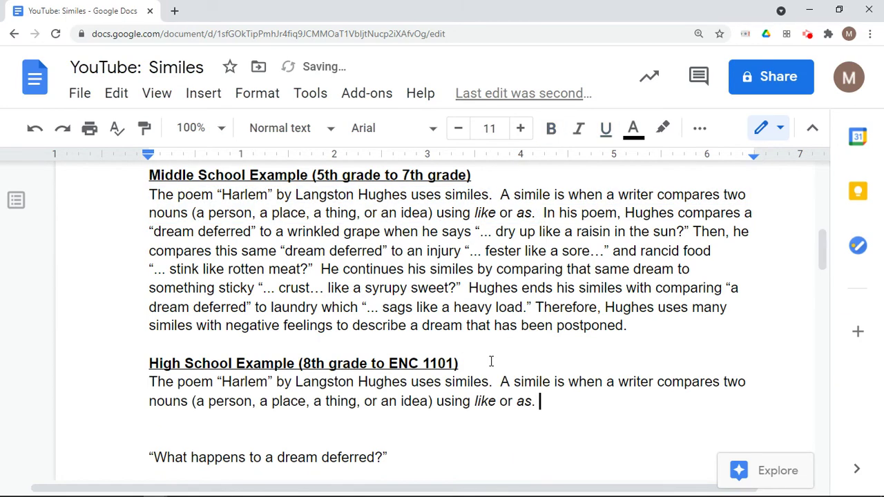
scroll(678, 320, down, 1)
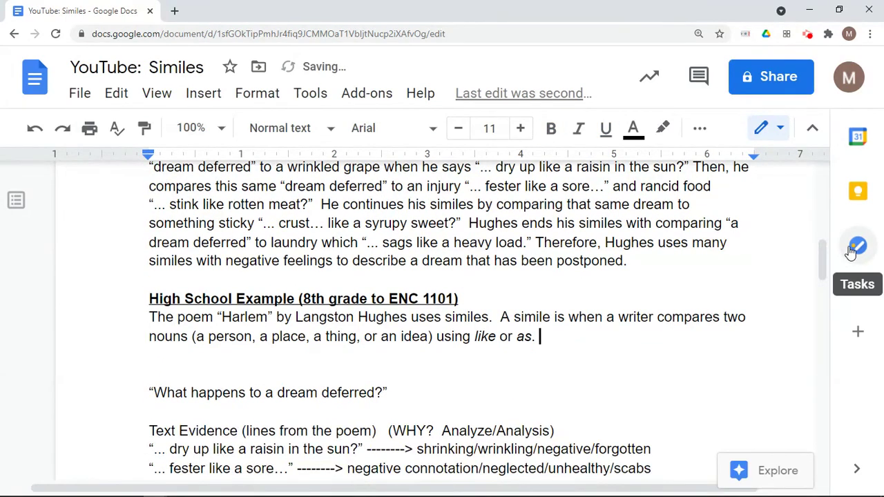
drag(820, 256, 819, 258)
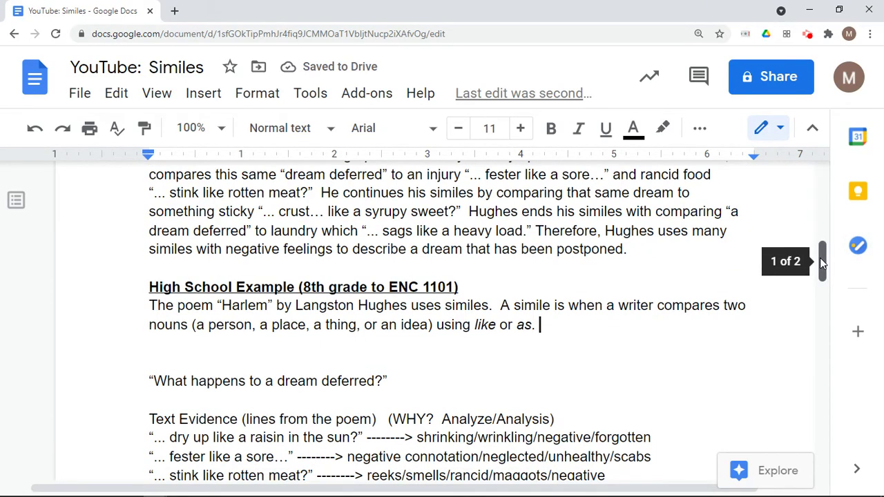
click(812, 128)
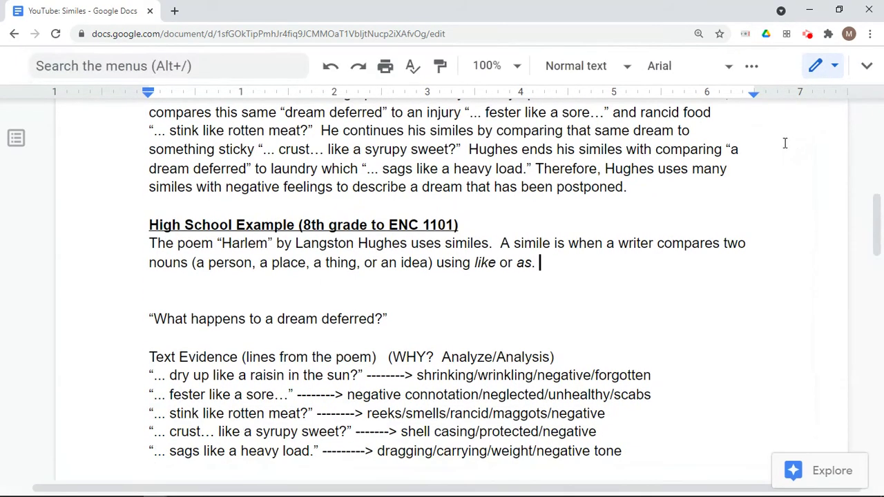
scroll(879, 245, up, 1)
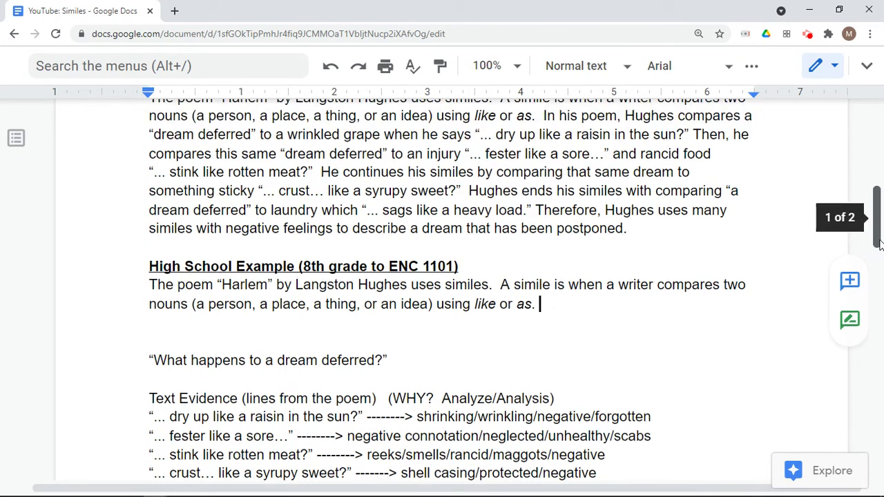
scroll(879, 245, up, 2)
scroll(880, 245, down, 2)
mouse_move(879, 245)
mouse_down()
mouse_move(880, 258)
mouse_move(879, 250)
mouse_up()
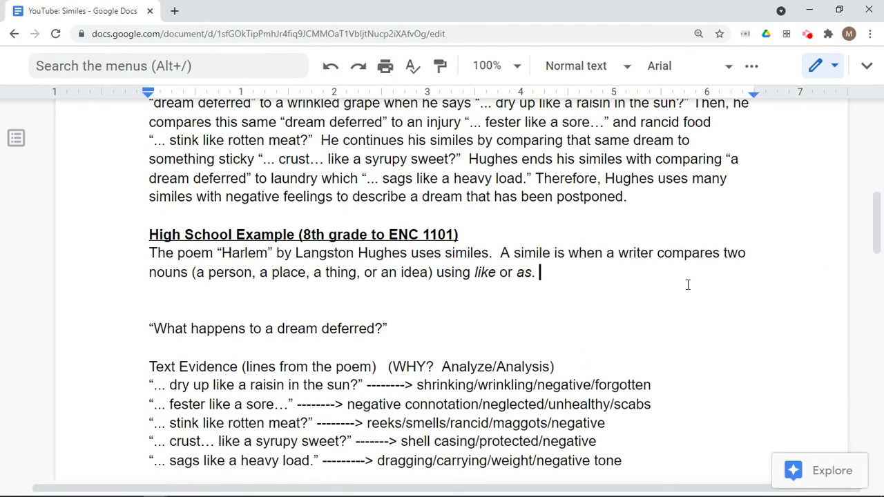
drag(878, 248, 879, 245)
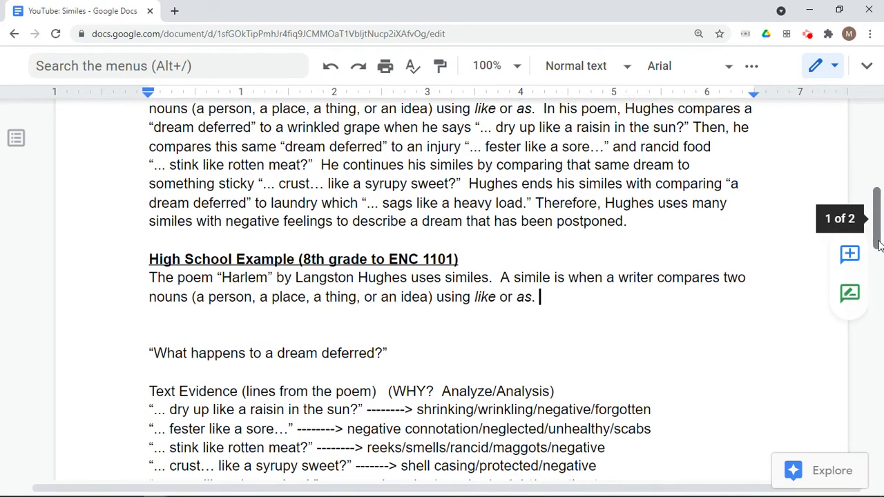
Revise the thesis to 'many similes with negative feelings to describe a dream that has been postponed.'.
click(445, 277)
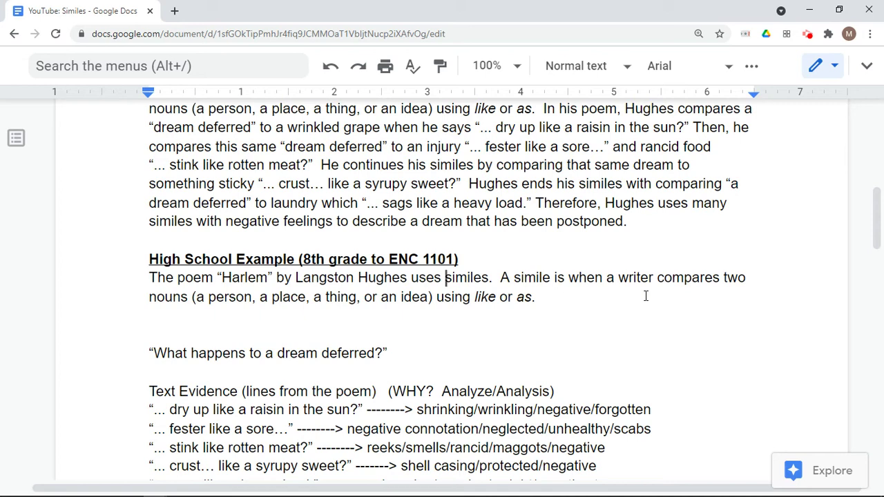
key(Right)
key(Right)
key(Right)
key(Right)
key(Right)
key(Right)
key(Right)
text(with)
click(447, 277)
text(many)
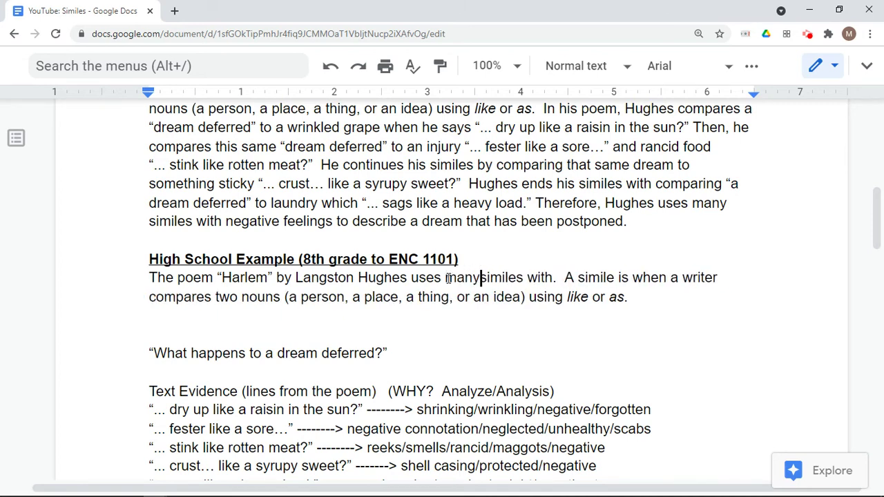
key(Right)
key(Right)
key(Right)
key(Right)
key(Right)
key(Right)
key(Right)
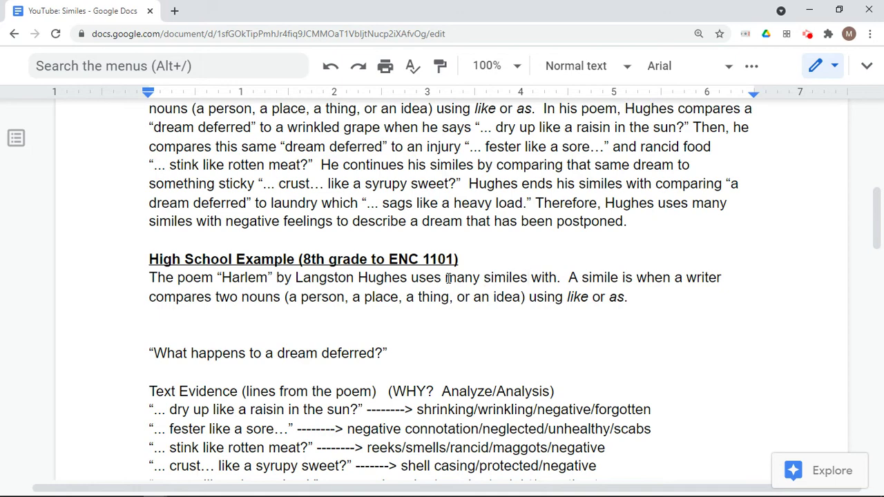
key(Right)
key(Right)
key(Right)
key(Right)
key(Right)
text(negative fee)
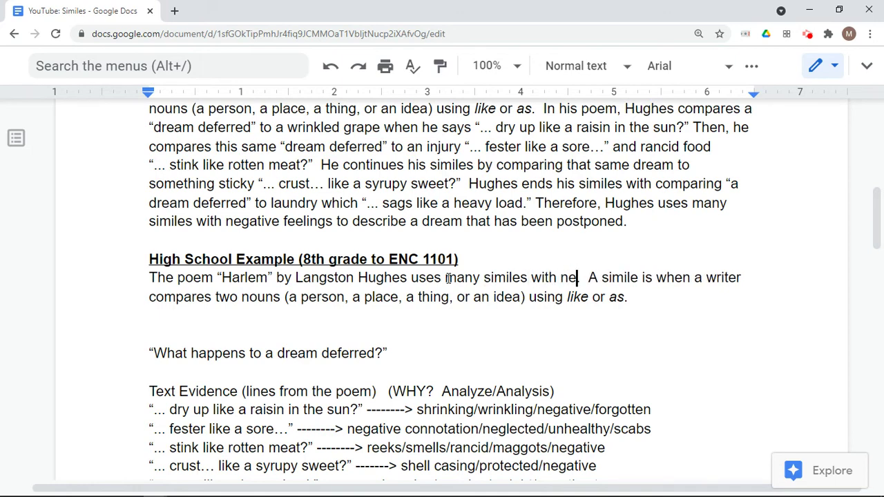
text(lings )
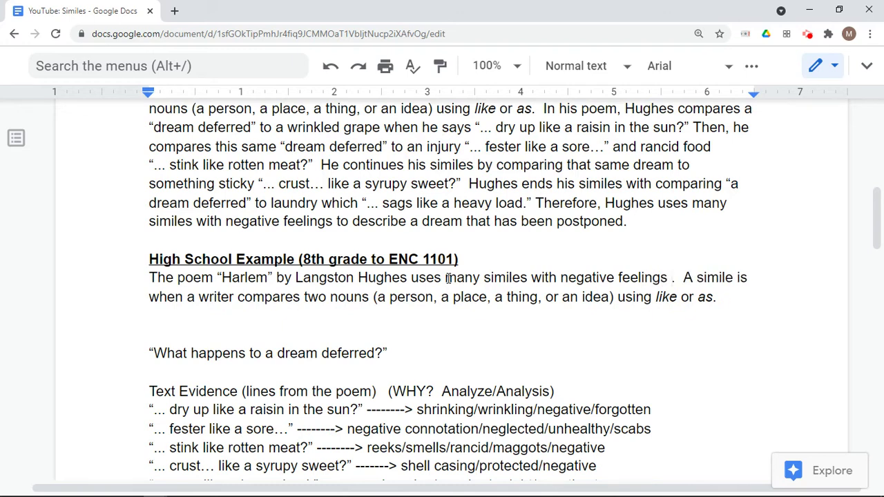
text(to des)
text(cribe a dream)
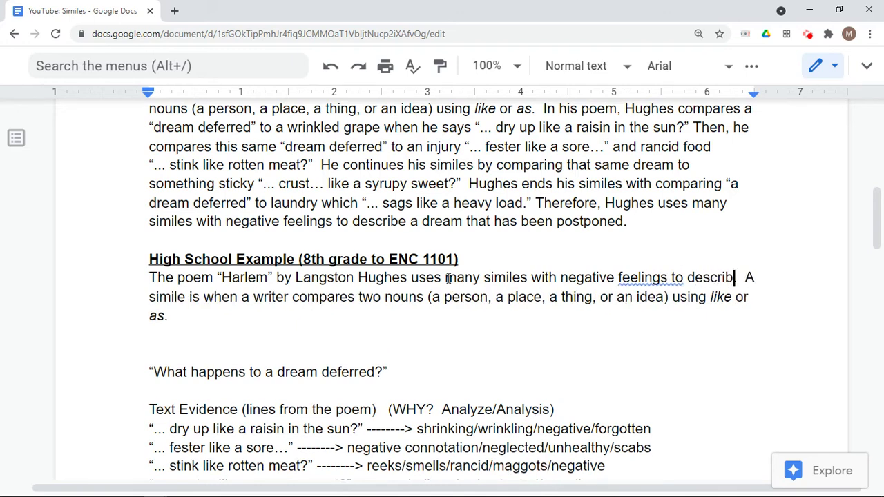
text( that )
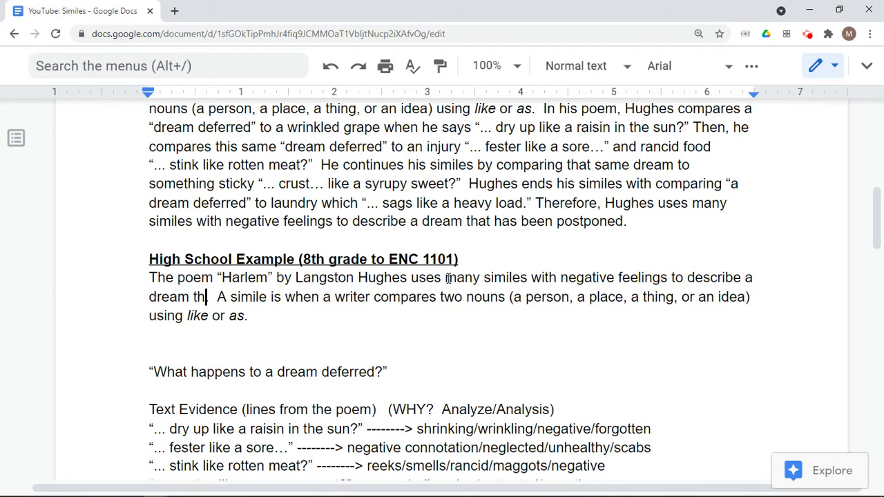
text(has been poste)
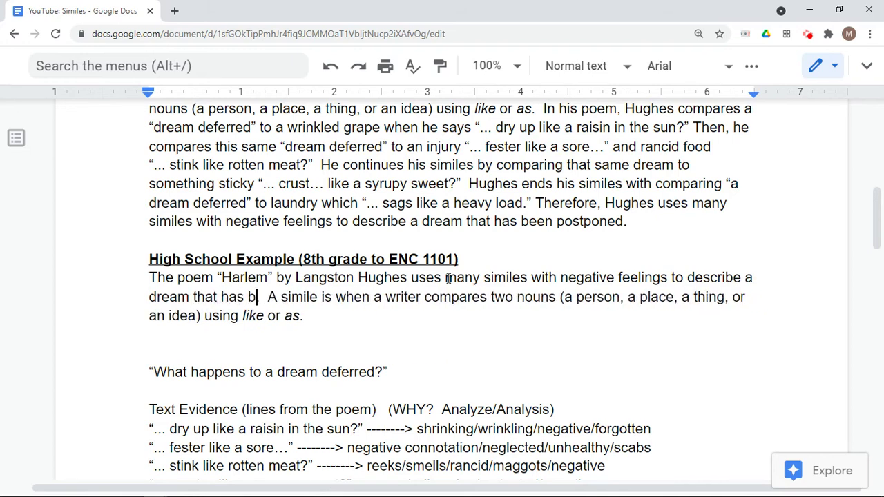
key(BackSpace)
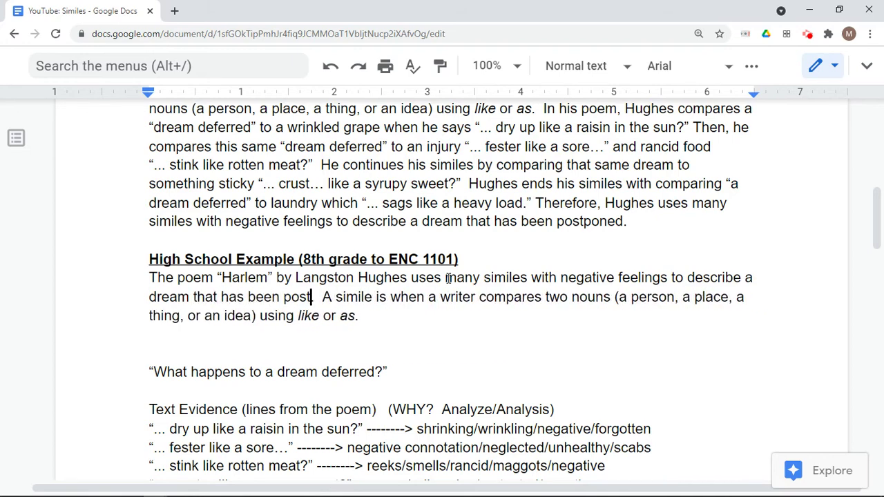
text(poned)
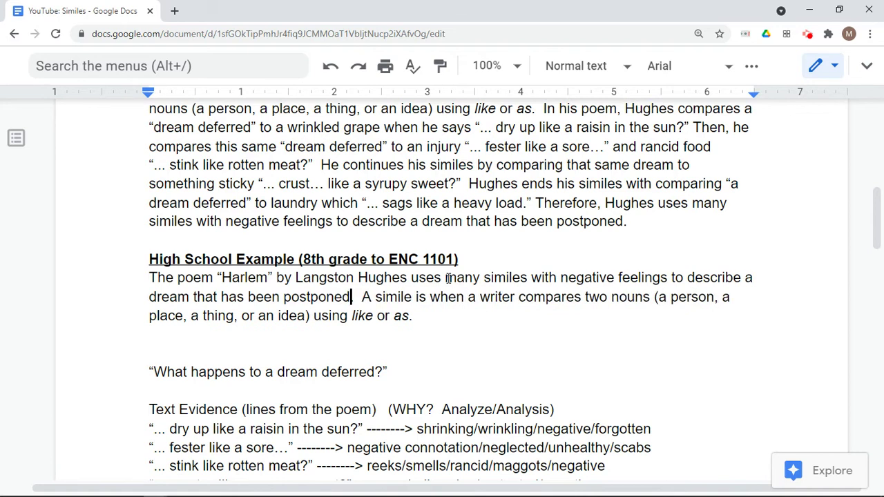
text(.)
Select the raisin-in-the-sun simile sentence in the paragraph above.
key(Down)
click(466, 324)
drag(543, 109, 692, 129)
key(ctrl+c)
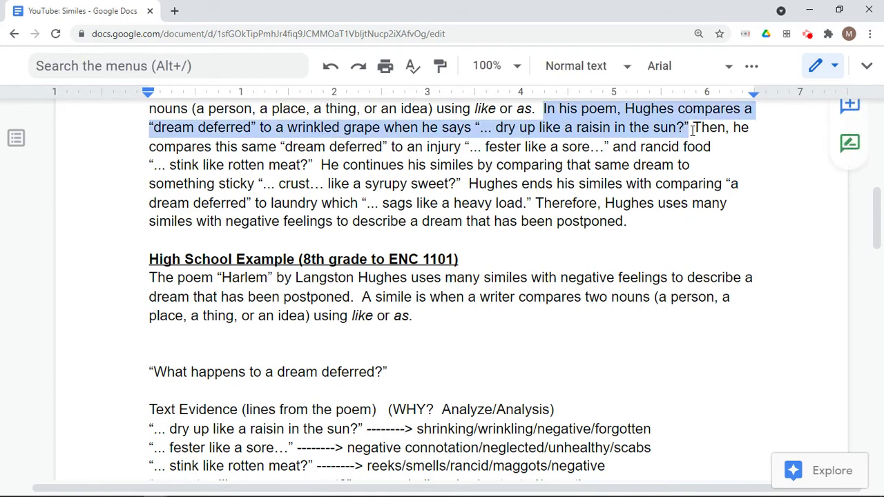
Paste the raisin simile sentence after 'as.' and remove its closing quotation mark.
click(423, 316)
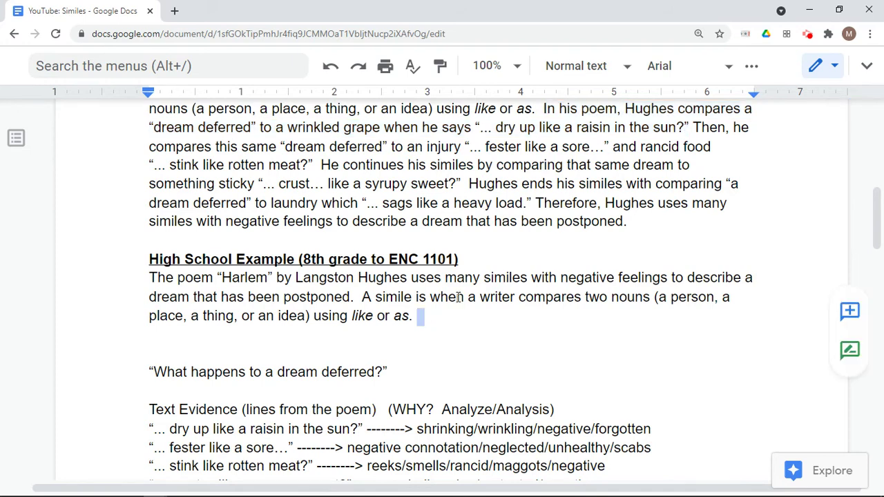
key(BackSpace)
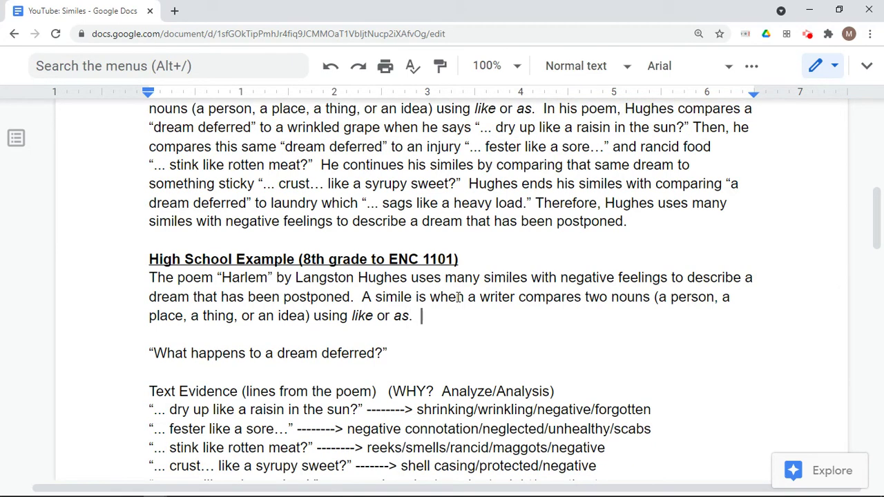
key(ctrl+v)
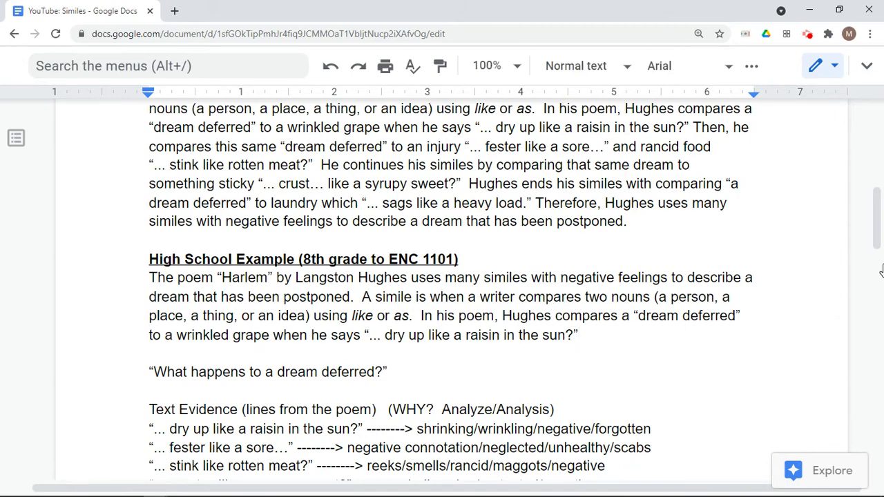
scroll(873, 252, down, 1)
scroll(874, 252, down, 2)
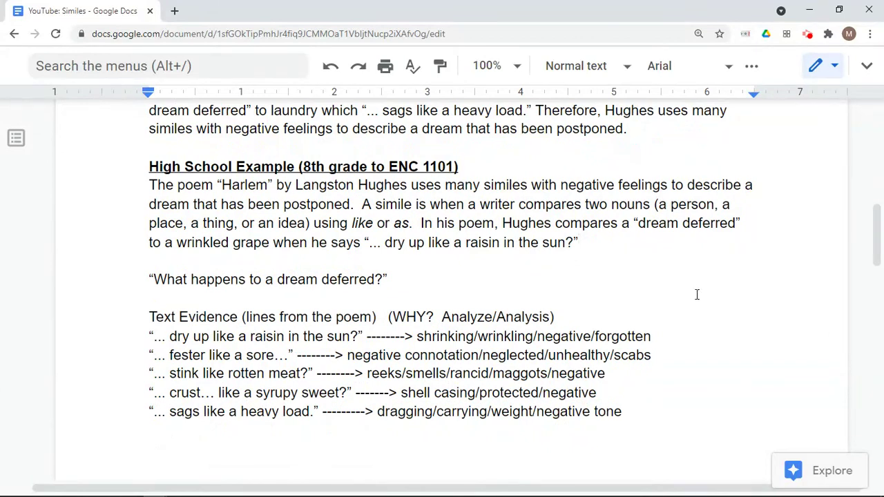
key(BackSpace)
Add 'Here, the simile strikes a negative connotation because the grape has been forgotten… former self.'.
text("  )
text(Here)
text(, the )
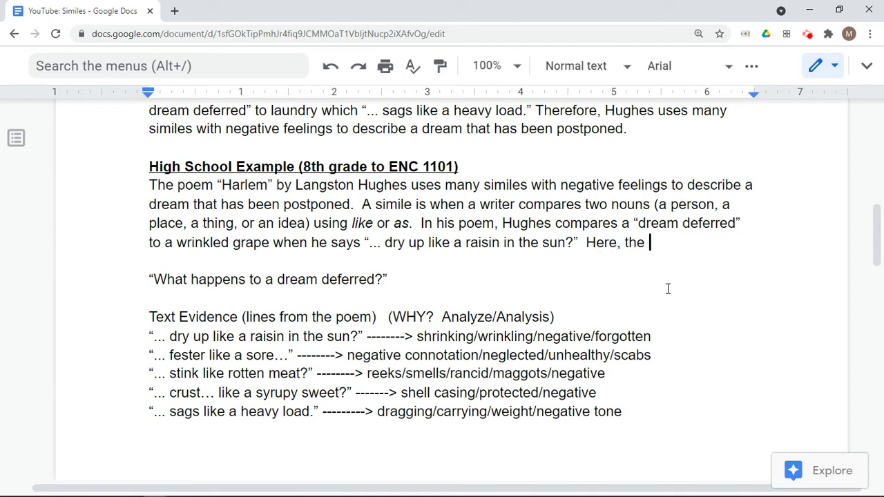
text(c)
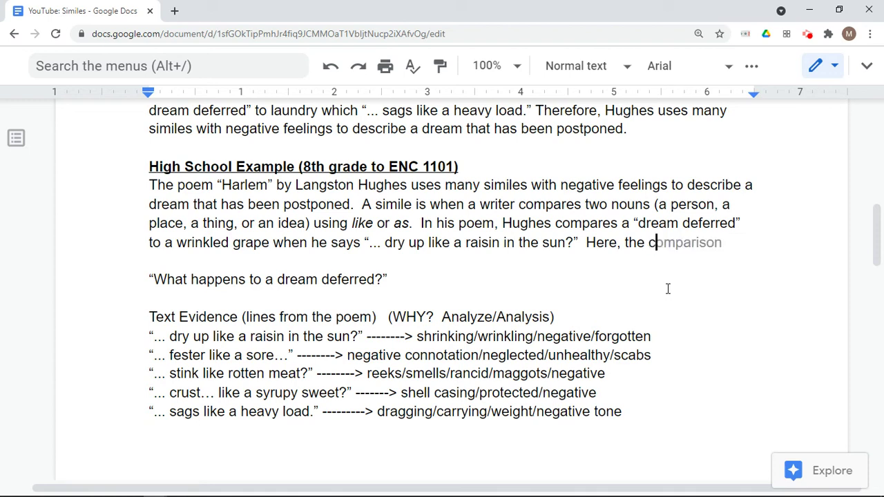
key(BackSpace)
text(simil)
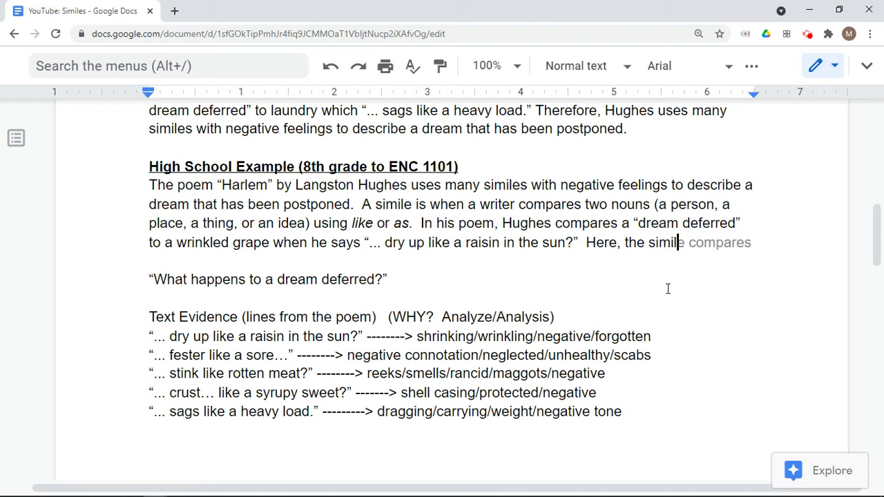
text(e stri)
text(ke)
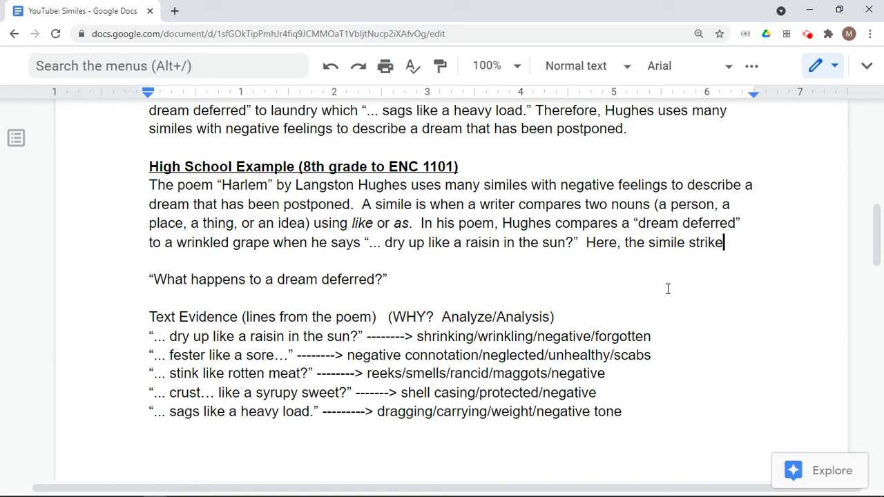
text(s a negative )
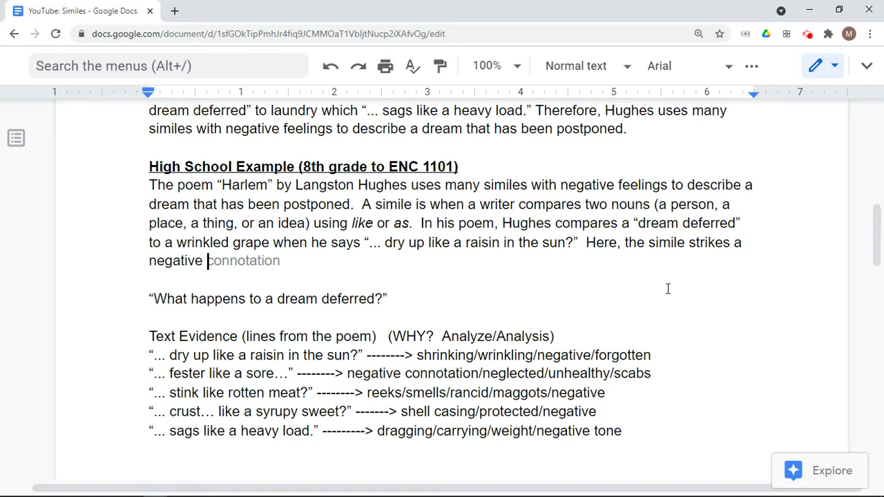
text(connotation becaus)
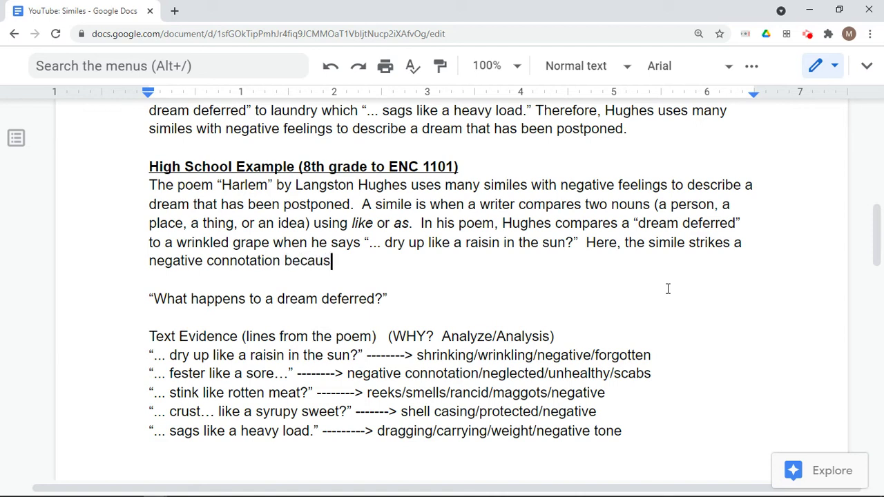
text(e the grap)
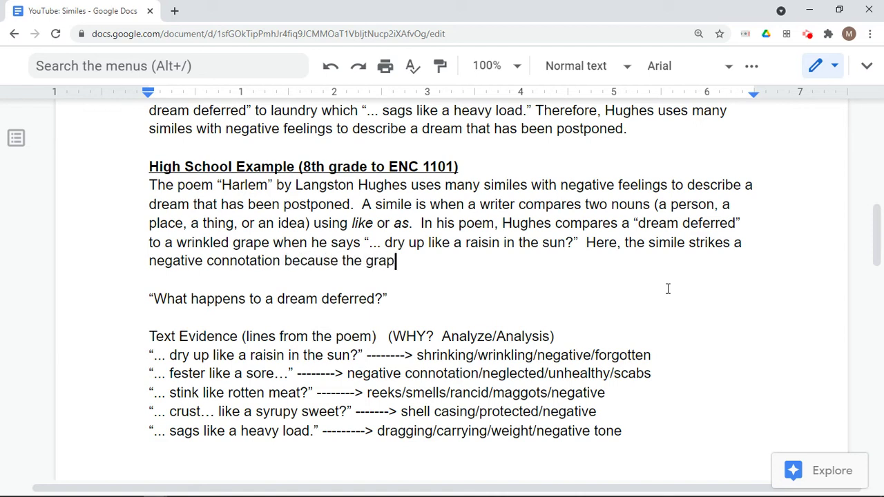
text(e has been )
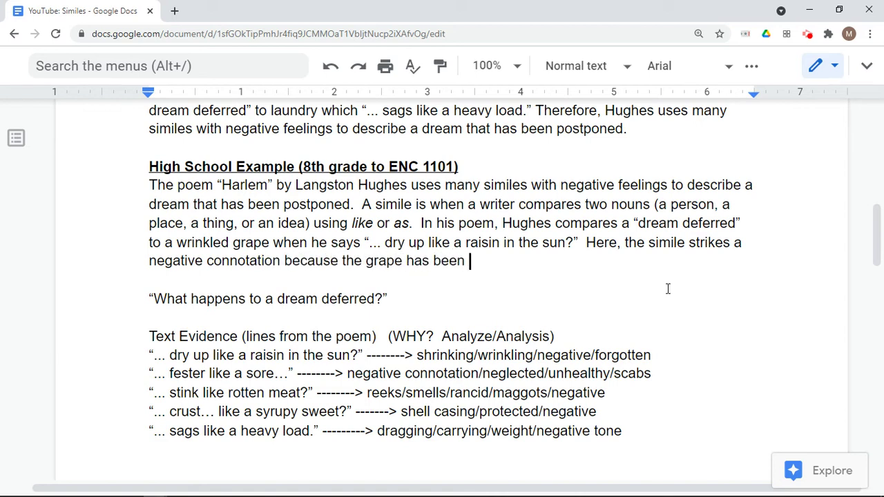
text(forget)
key(BackSpace)
key(BackSpace)
text(otten to the )
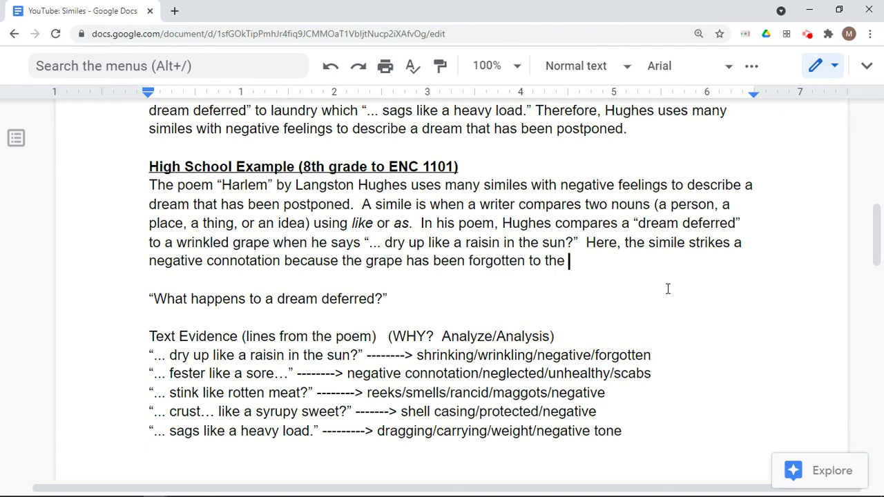
text(point of it shr)
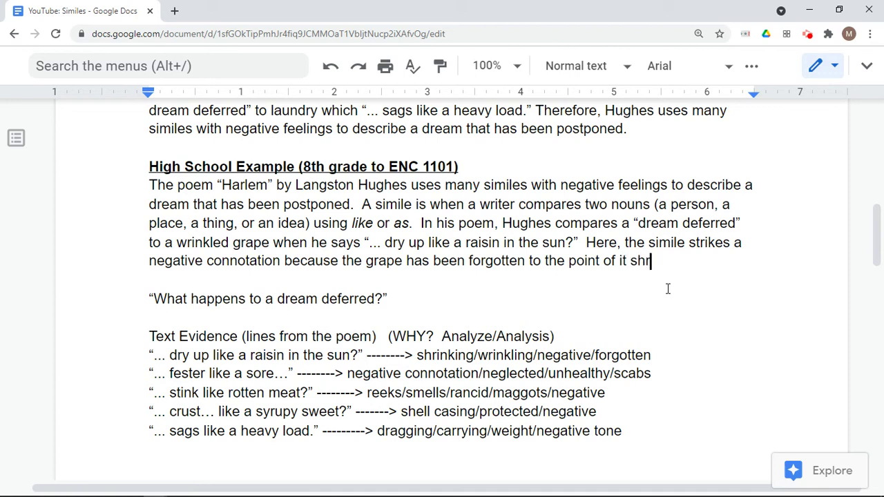
text(inking in)
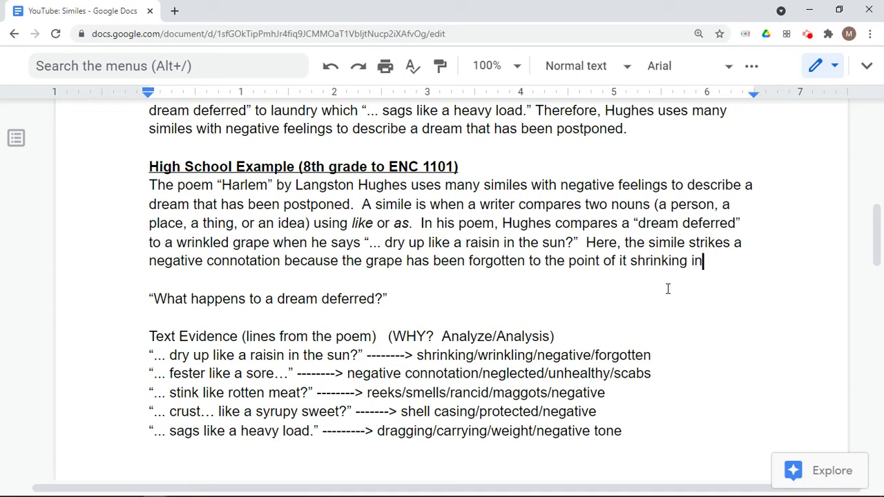
text(to a tiny)
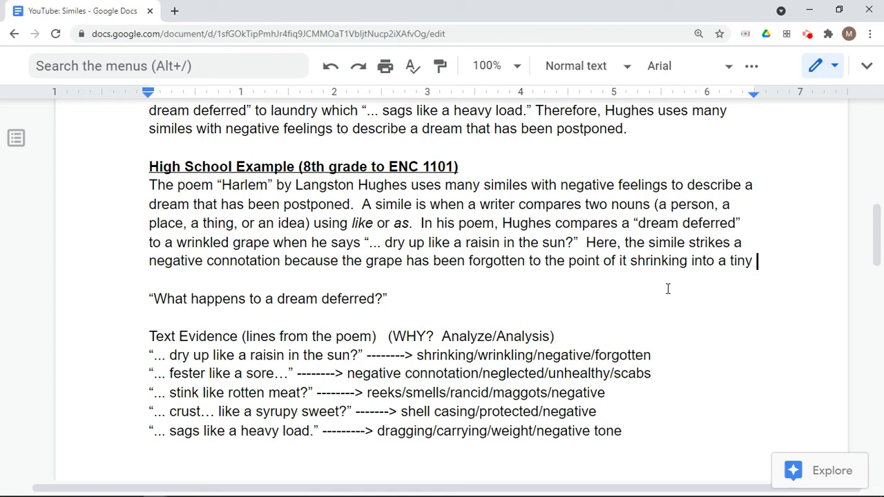
text(co)
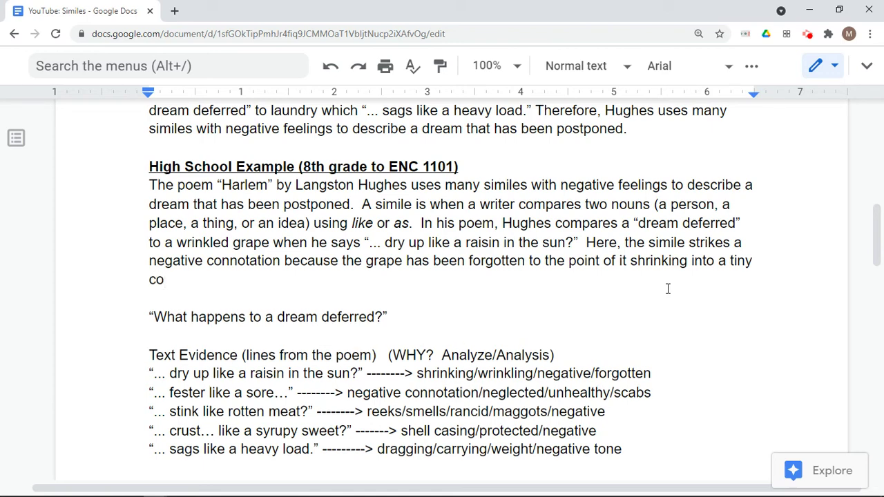
text(py of its former self.)
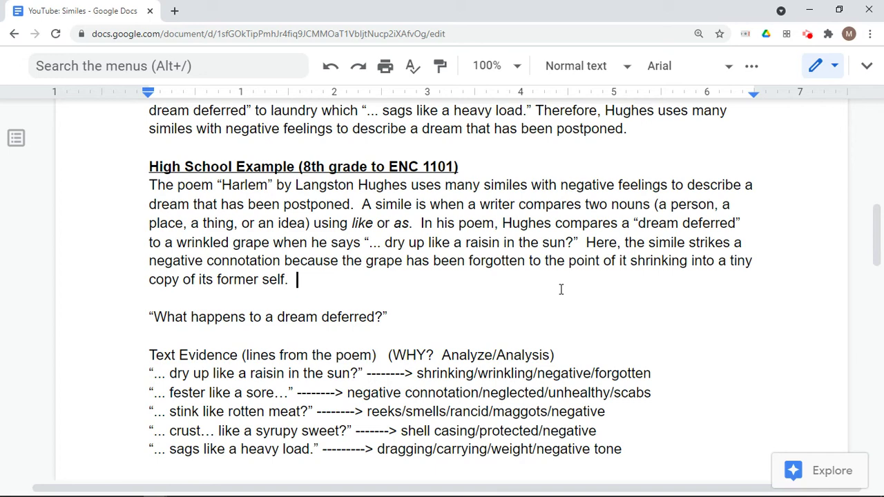
Change 'negative connotation' to 'negative chord' in the raisin analysis sentence.
drag(284, 260, 354, 263)
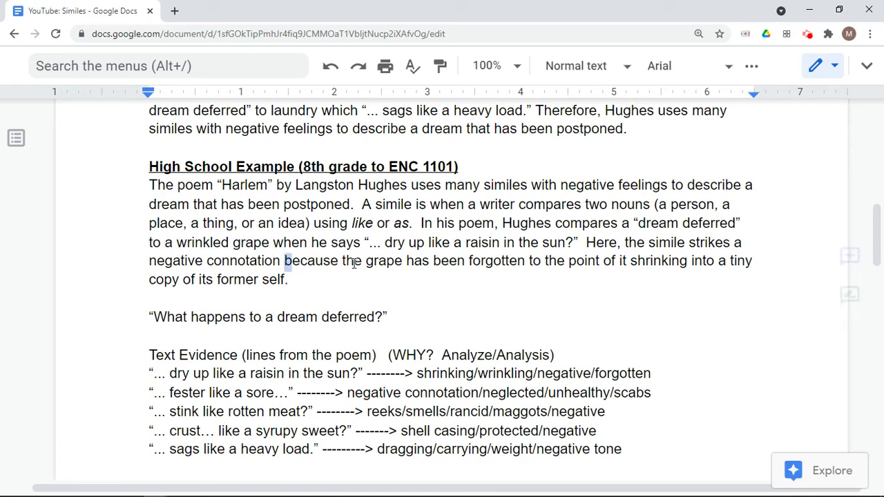
key(BackSpace)
key(BackSpace)
key(BackSpace)
key(BackSpace)
key(BackSpace)
key(BackSpace)
key(BackSpace)
key(BackSpace)
key(BackSpace)
key(BackSpace)
key(BackSpace)
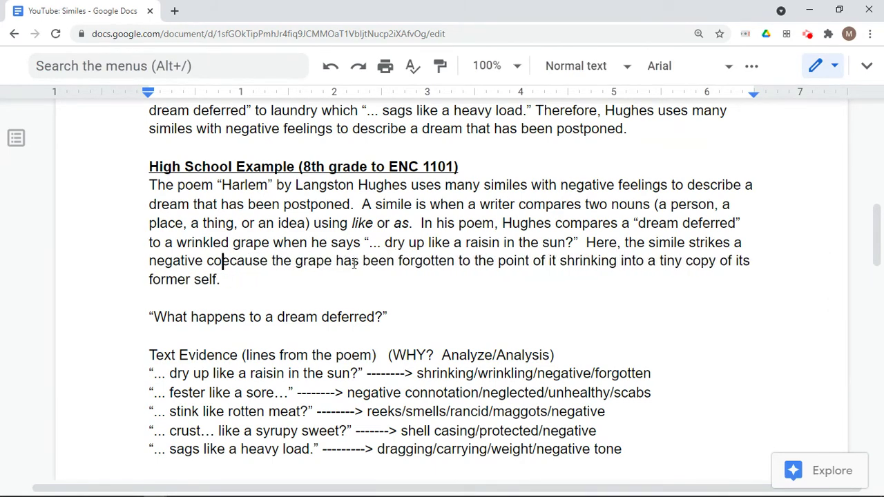
key(BackSpace)
text(hord )
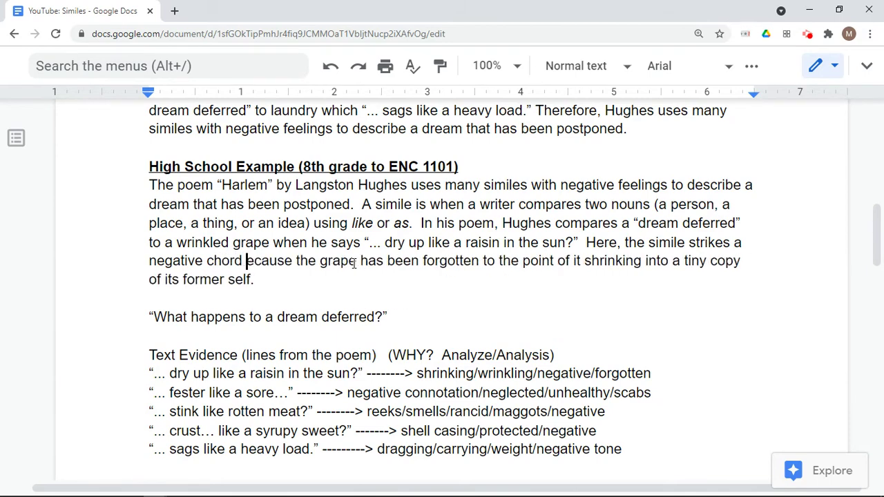
text(b)
click(336, 283)
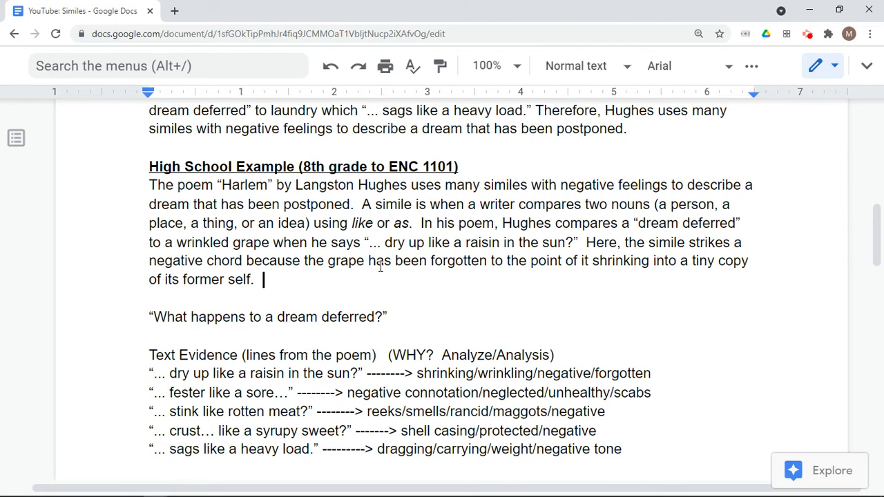
click(254, 277)
key(End)
Type 'Hughes continues his negative tone by comparing' after the raisin analysis.
text(Hughes )
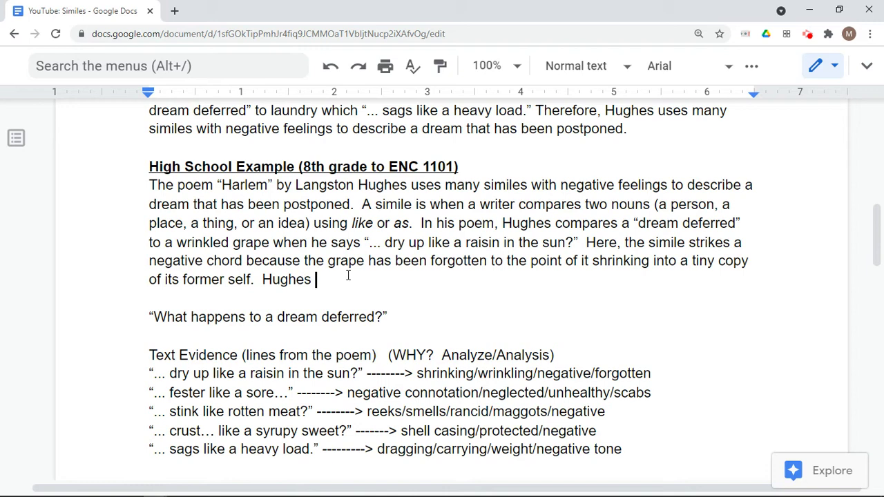
text(negativity)
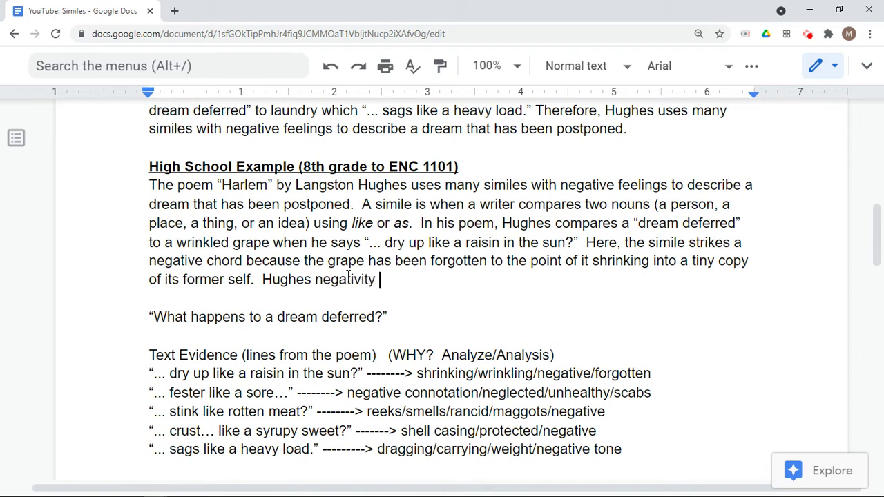
key(BackSpace)
key(BackSpace)
key(BackSpace)
key(BackSpace)
text(e)
key(BackSpace)
key(BackSpace)
key(BackSpace)
key(BackSpace)
key(BackSpace)
key(BackSpace)
key(BackSpace)
key(BackSpace)
text(continues his n)
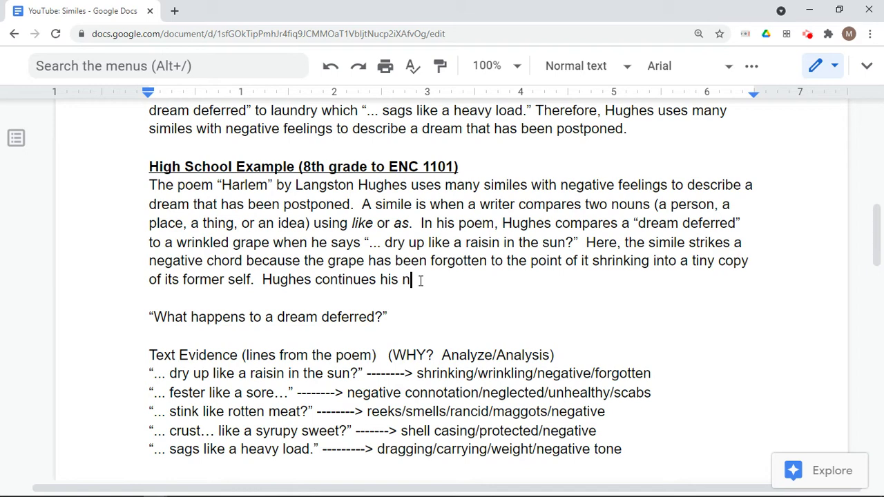
text(egat)
key(BackSpace)
key(BackSpace)
key(BackSpace)
key(BackSpace)
text(egative tone )
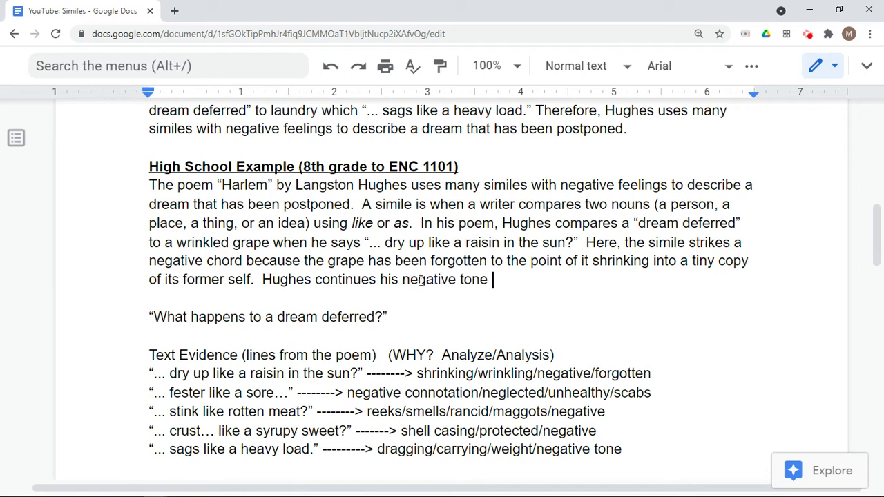
text(by compar)
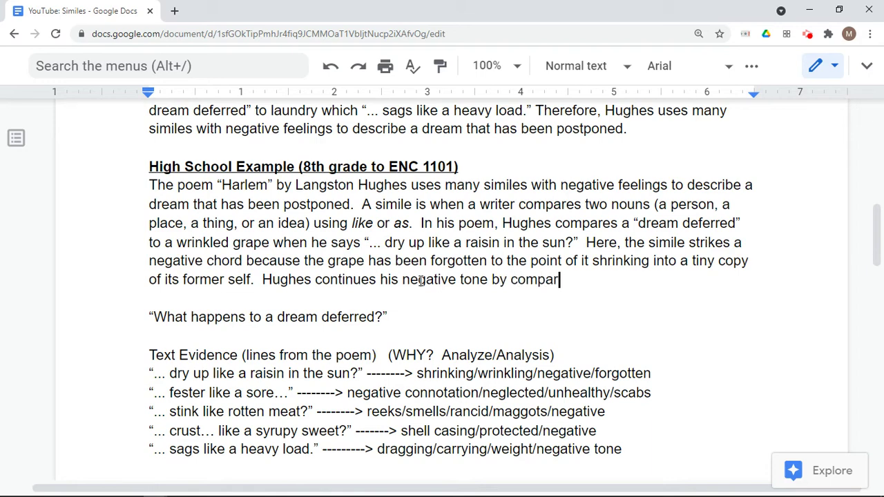
text(ing)
click(605, 293)
scroll(608, 290, up, 2)
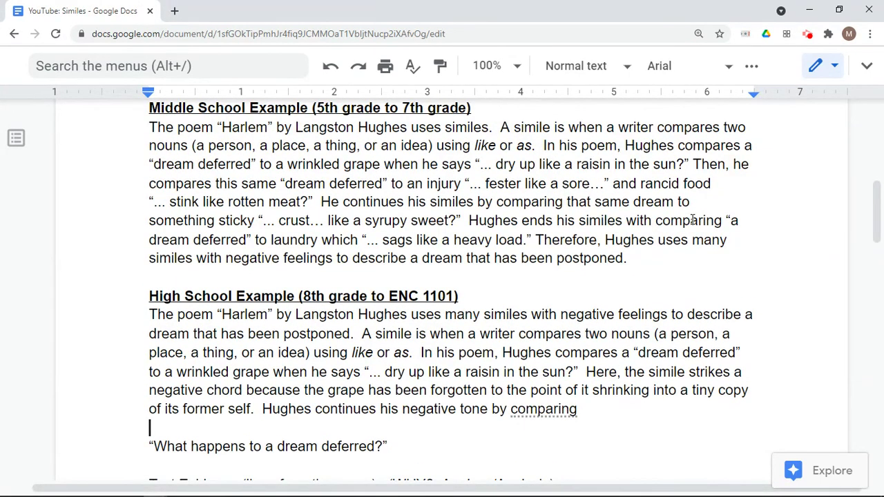
scroll(582, 222, down, 2)
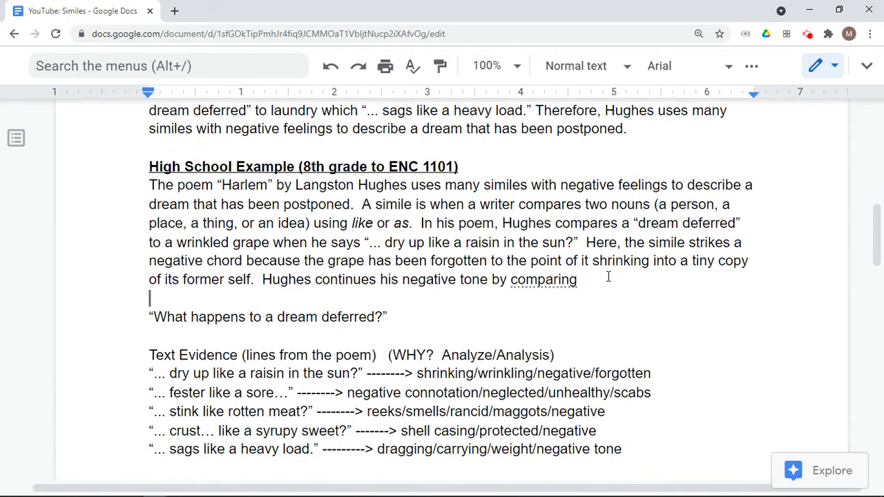
Continue with 'this delayed dream to an injury that has been', replacing the draft 'a scab'.
click(606, 277)
key(BackSpace)
text(this delaye)
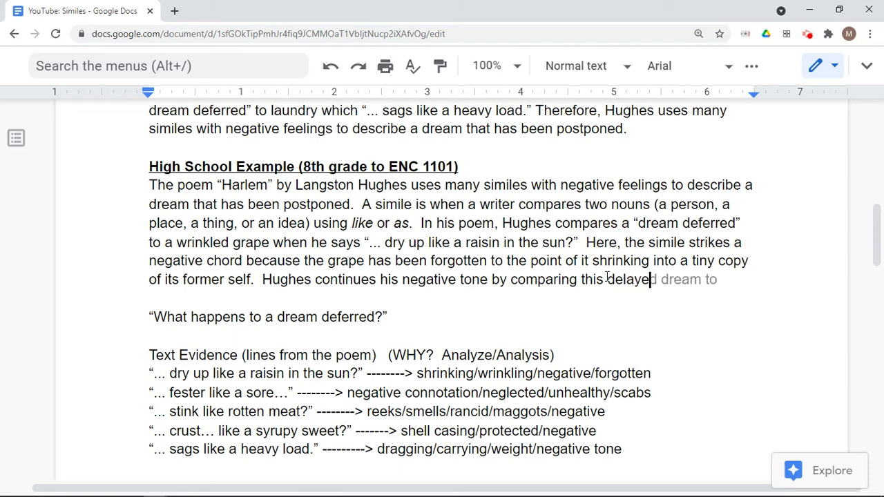
text(d dream to)
text(a )
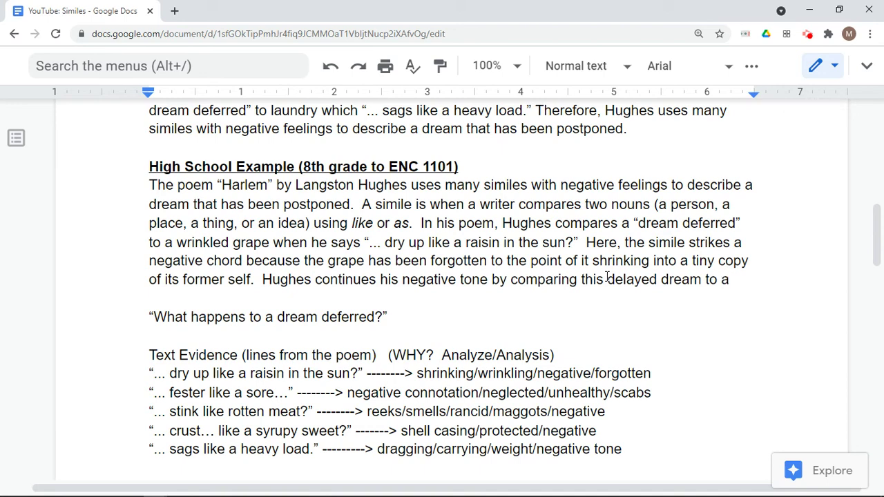
text(scab)
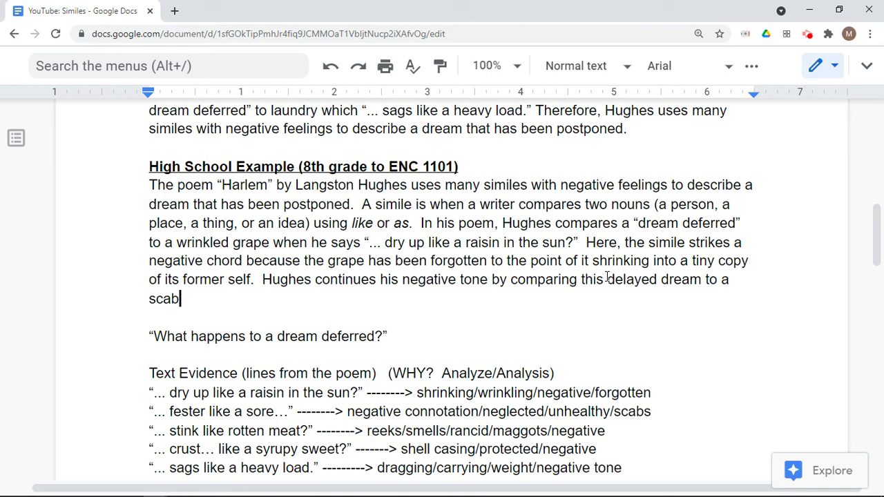
key(BackSpace)
key(BackSpace)
key(BackSpace)
key(BackSpace)
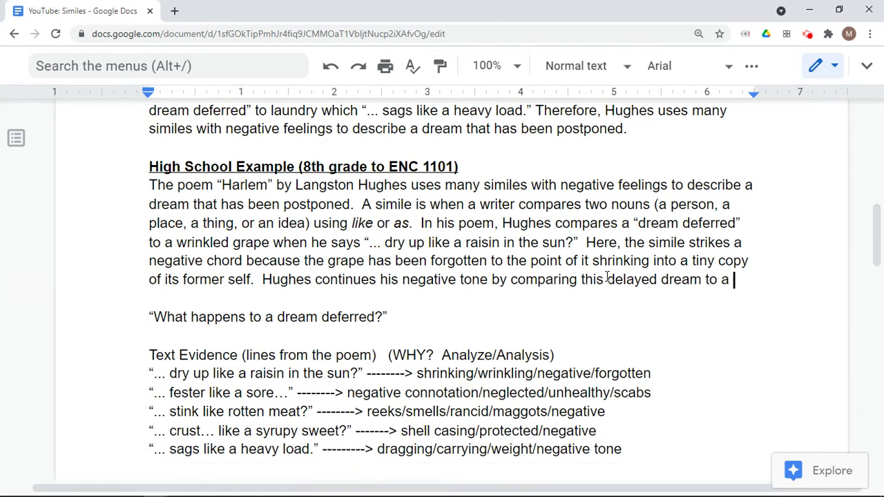
key(BackSpace)
text(n injur)
text(y that ha)
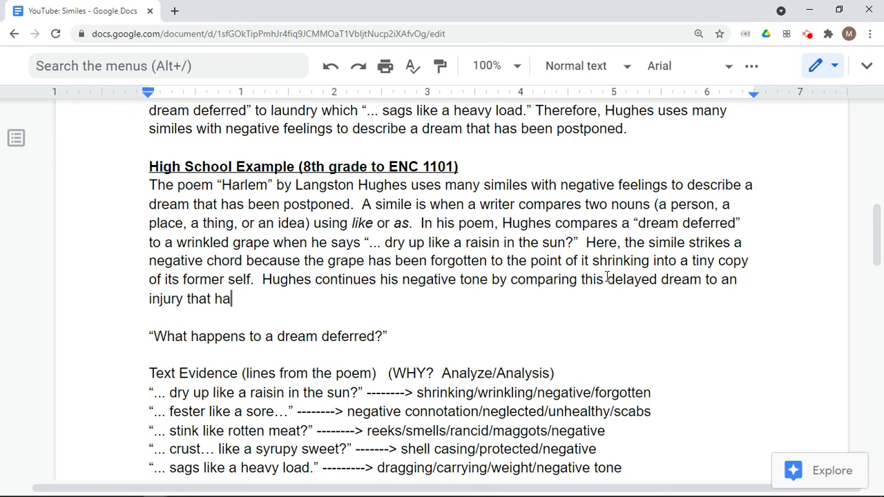
text(s been)
End the sentence with 'neglected when he states, "fester like a sore."'.
drag(347, 411, 646, 412)
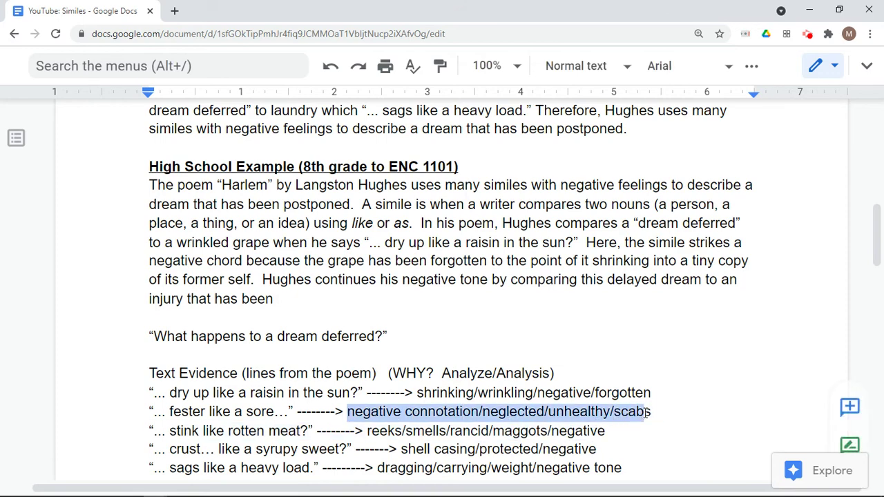
click(291, 298)
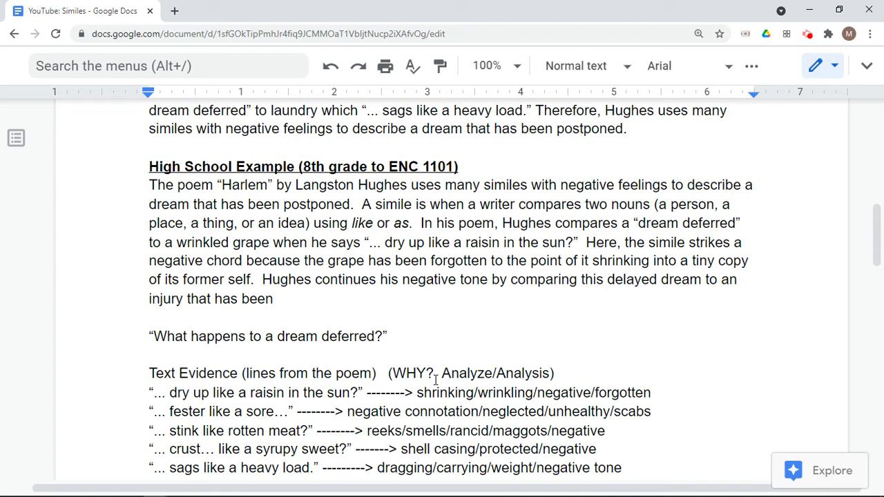
text(nge)
key(BackSpace)
key(BackSpace)
text(eglected)
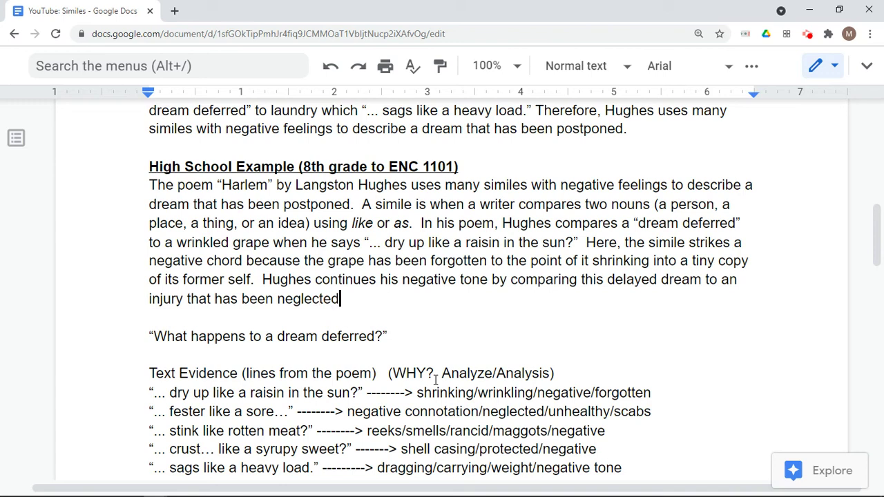
text( when he sta)
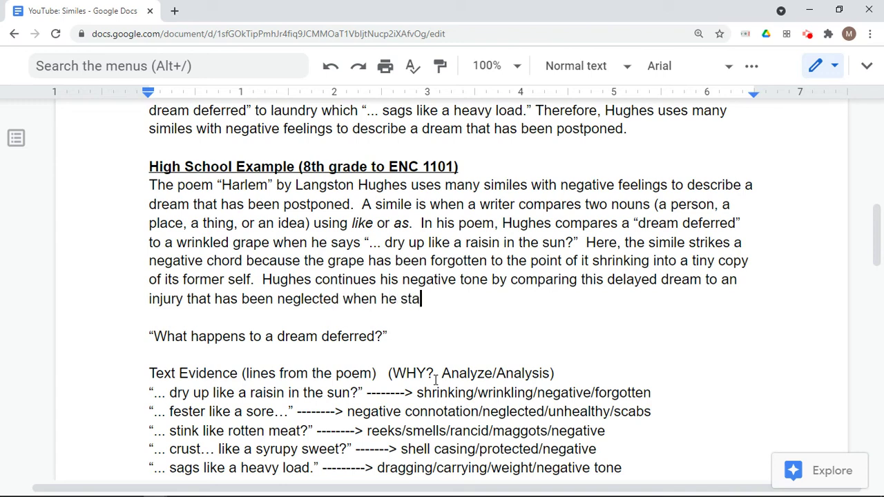
text(tes)
key(BackSpace)
text(s, ")
text(fester)
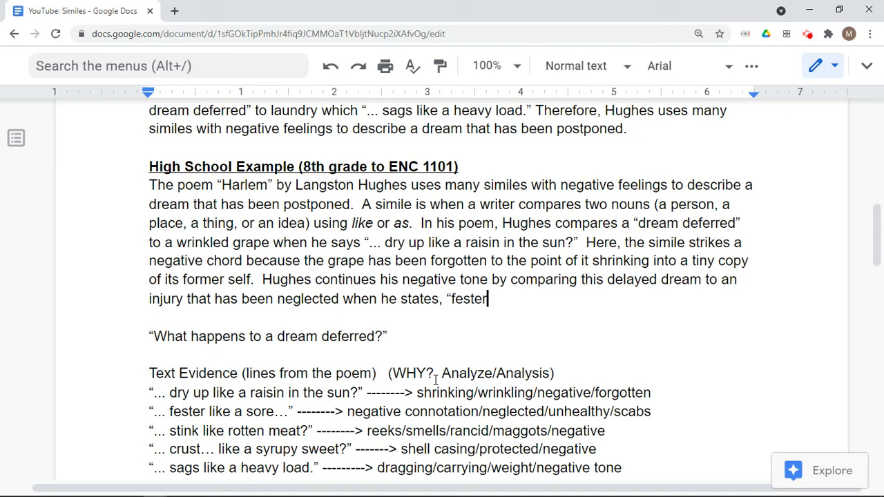
text( like a sor)
text(e.")
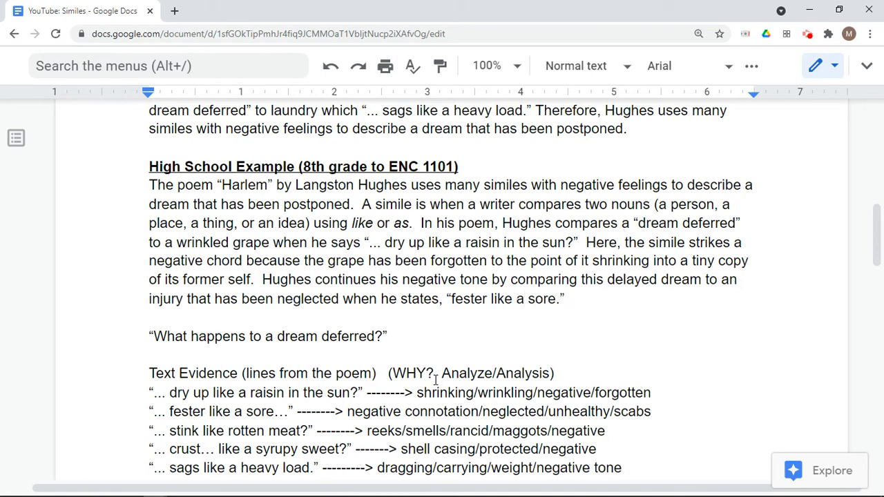
key(BackSpace)
Start the next sentence 'He continues his simile elaboration by' after the sore quote.
text(Hughes )
text(continu)
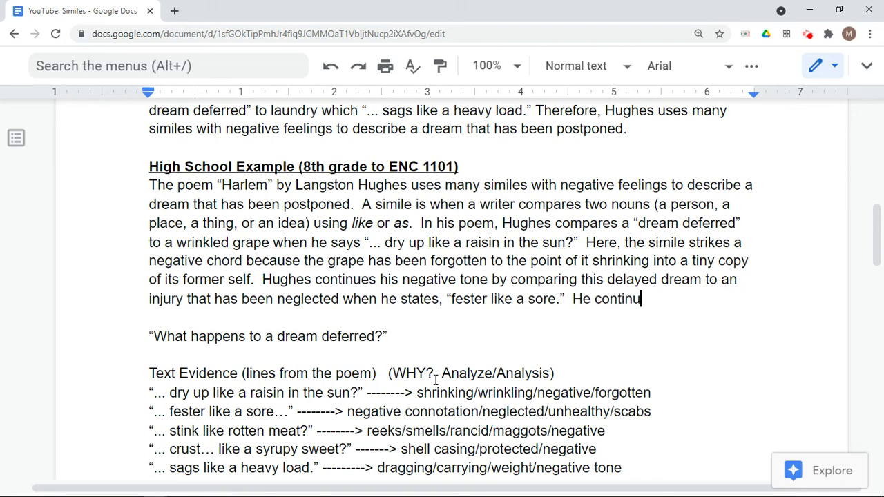
key(BackSpace)
key(BackSpace)
key(BackSpace)
key(BackSpace)
key(BackSpace)
text(ntinue)
key(BackSpace)
text(s his el)
key(BackSpace)
key(BackSpace)
text(simil)
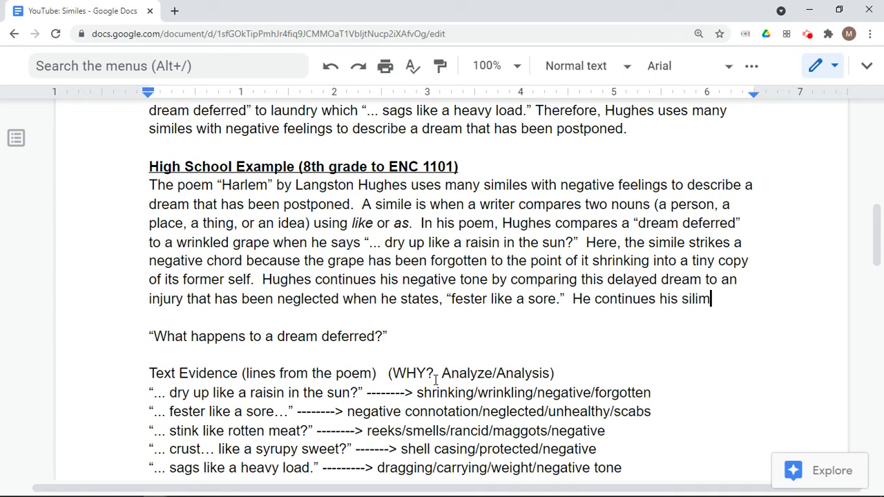
key(BackSpace)
key(BackSpace)
text(mile ela)
text(boration)
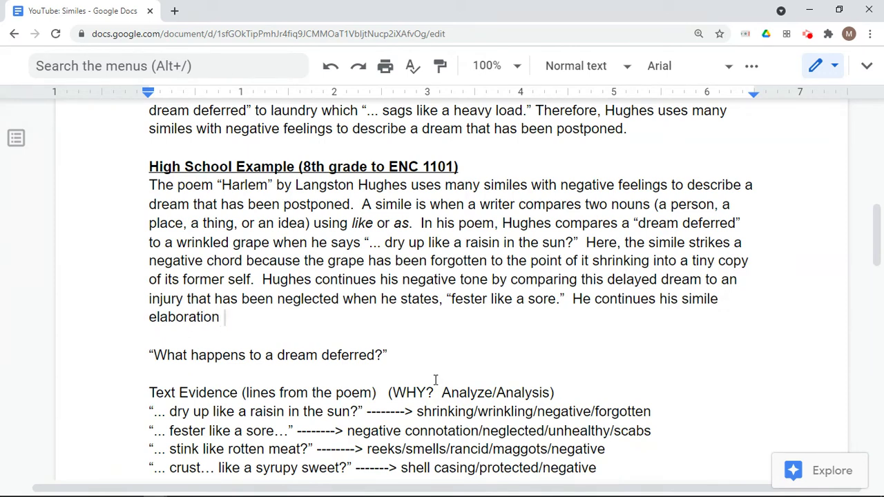
text( by)
scroll(875, 264, down, 1)
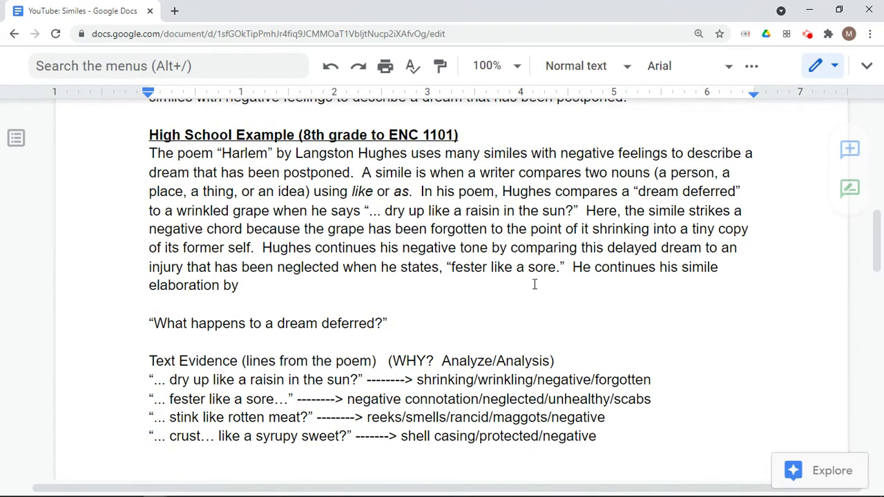
scroll(518, 297, down, 2)
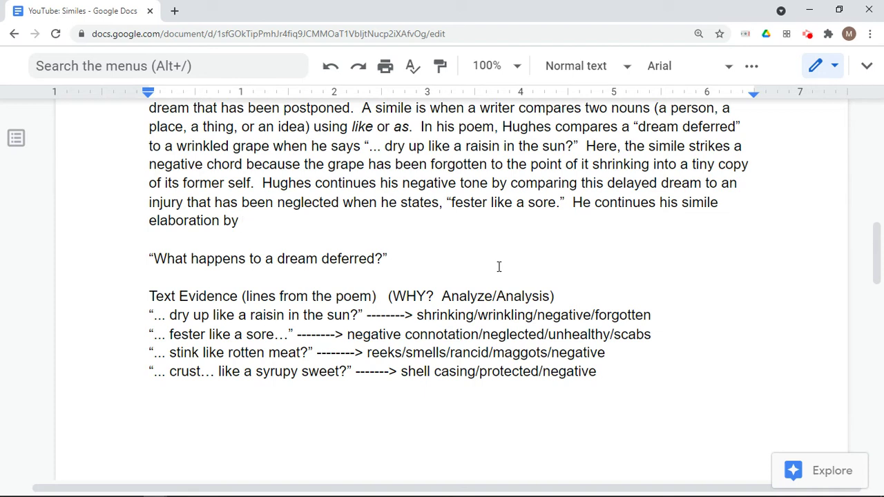
Replace 'by' with 'with negative images of food', discarding the trial wording 'negative word choice'.
text(comparing)
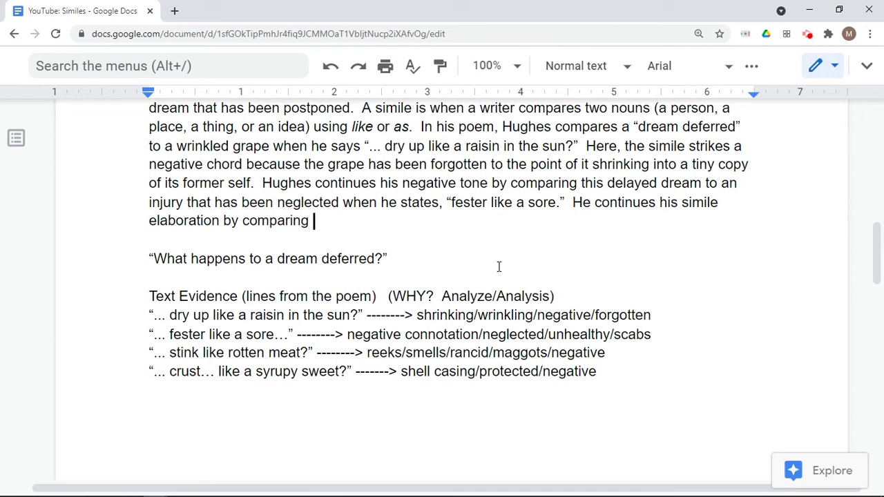
key(BackSpace)
key(BackSpace)
key(BackSpace)
key(BackSpace)
key(BackSpace)
key(BackSpace)
key(BackSpace)
key(BackSpace)
key(BackSpace)
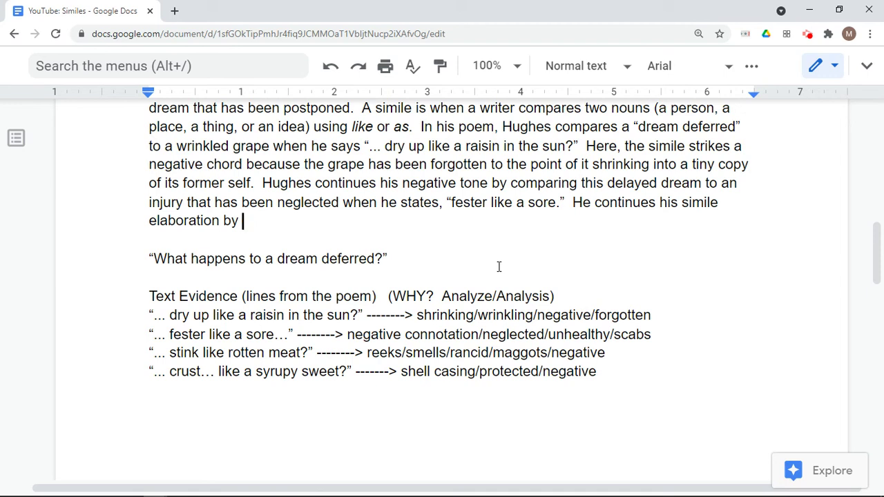
key(BackSpace)
key(BackSpace)
key(BackSpace)
text(with)
text(negative )
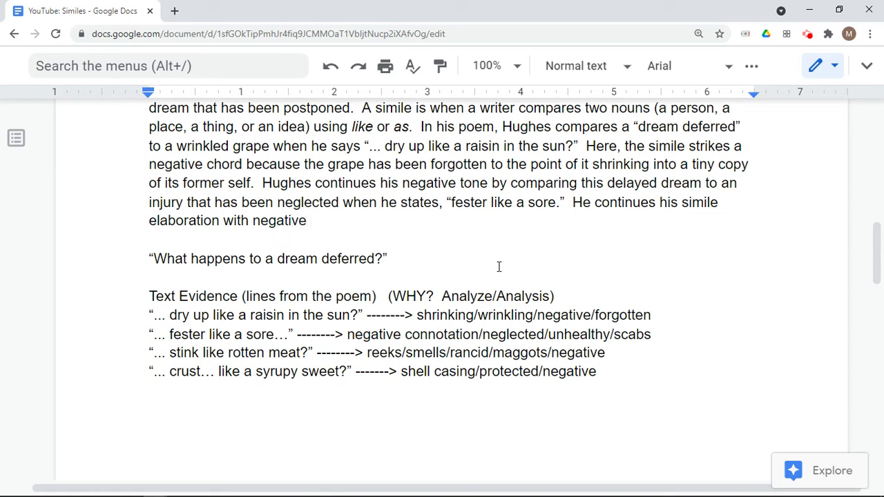
text(word)
key(BackSpace)
key(BackSpace)
key(BackSpace)
key(BackSpace)
text(words)
key(BackSpace)
text(choice)
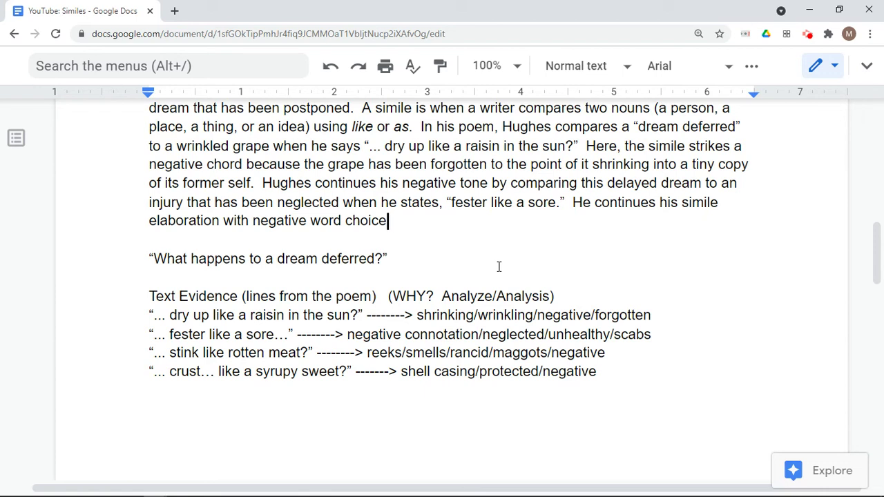
key(BackSpace)
key(BackSpace)
key(BackSpace)
key(BackSpace)
key(BackSpace)
key(BackSpace)
key(BackSpace)
key(BackSpace)
key(BackSpace)
key(BackSpace)
key(BackSpace)
key(BackSpace)
key(BackSpace)
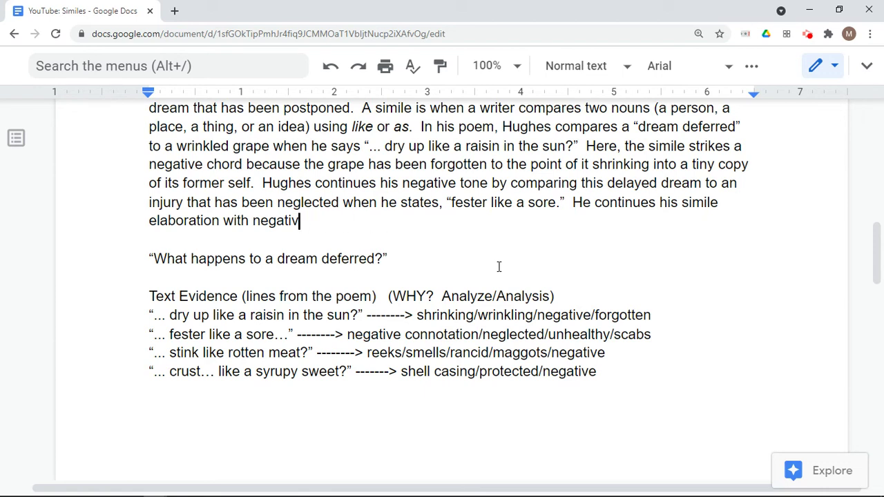
text(e images )
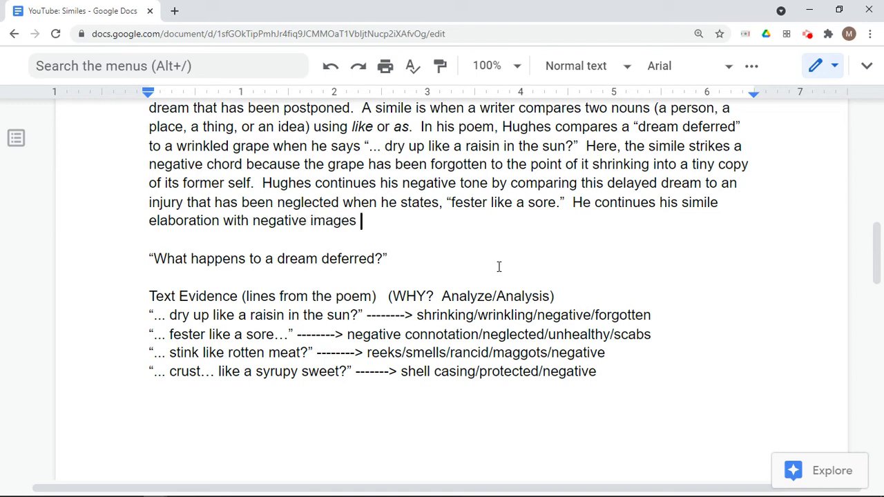
text(of food )
text(")
text(stin)
text(k)
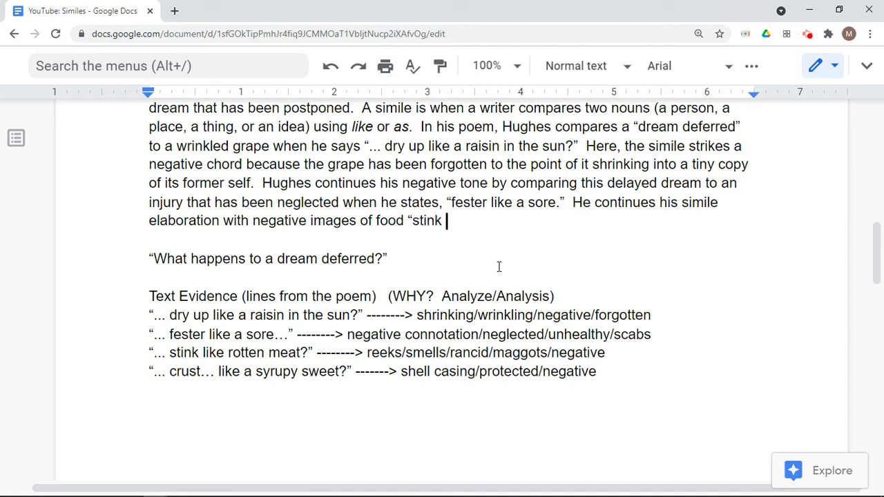
key(BackSpace)
key(BackSpace)
key(BackSpace)
key(BackSpace)
key(BackSpace)
key(BackSpace)
key(BackSpace)
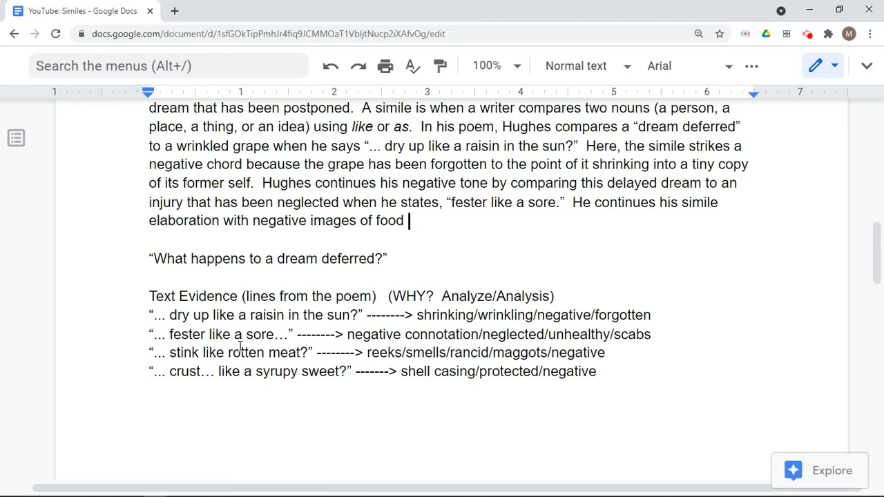
Paste the 'stink like rotten meat?' quote after 'food' and type 'and'.
drag(312, 353, 145, 353)
key(ctrl+c)
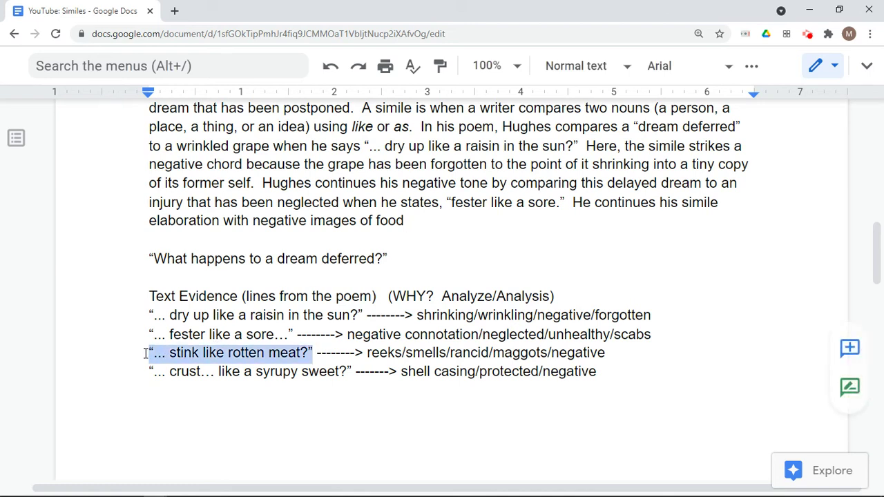
click(419, 224)
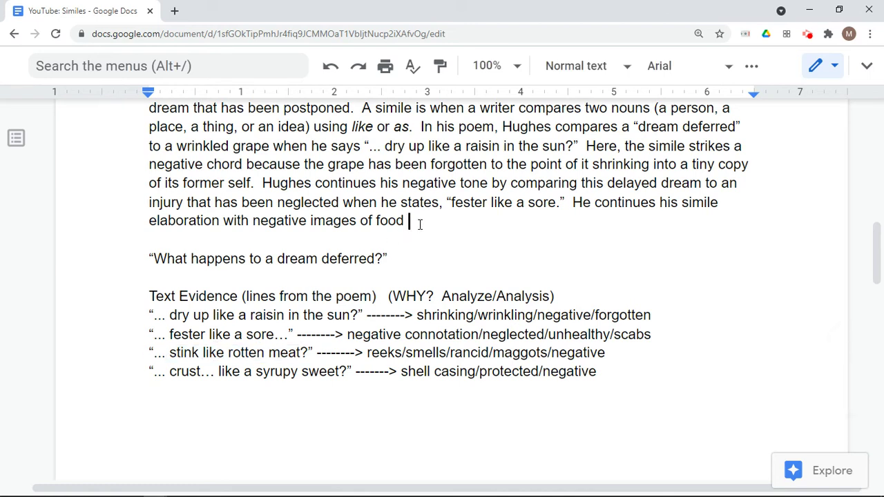
key(ctrl+v)
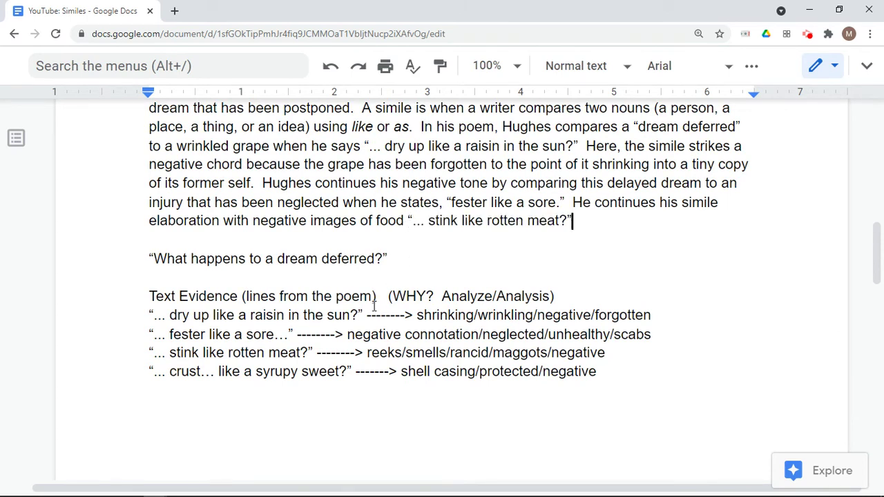
text(and)
Copy the syrupy sweet crust quote from the evidence list and paste it after 'and'.
click(353, 371)
drag(353, 366, 148, 372)
key(ctrl+c)
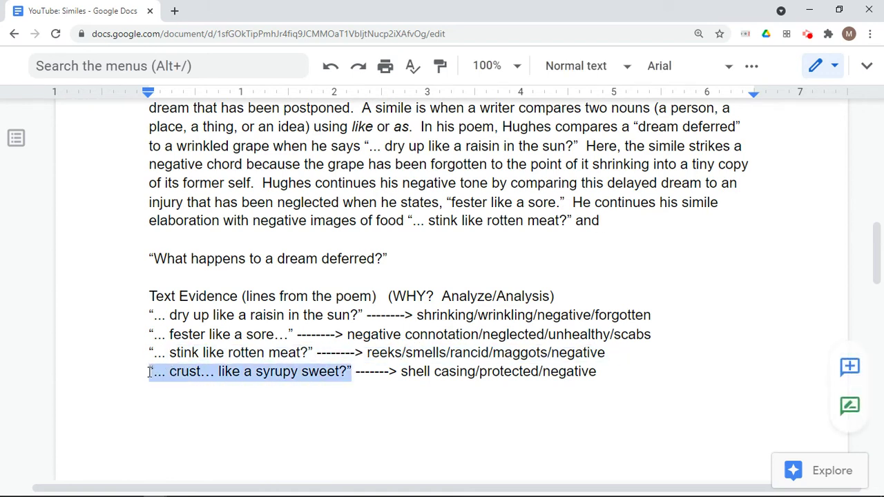
click(614, 223)
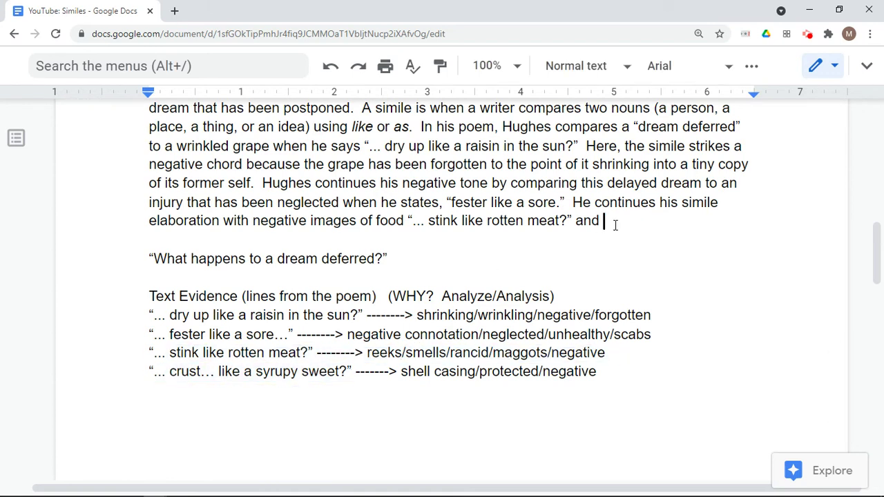
key(ctrl+v)
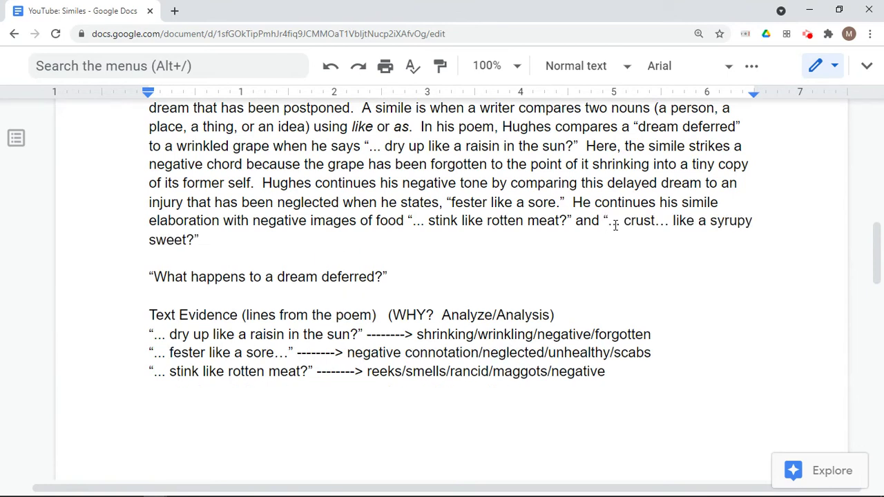
Replace the question marks after 'sweet' and 'meat' with '...'.
click(194, 240)
key(BackSpace)
text(...)
click(566, 220)
key(BackSpace)
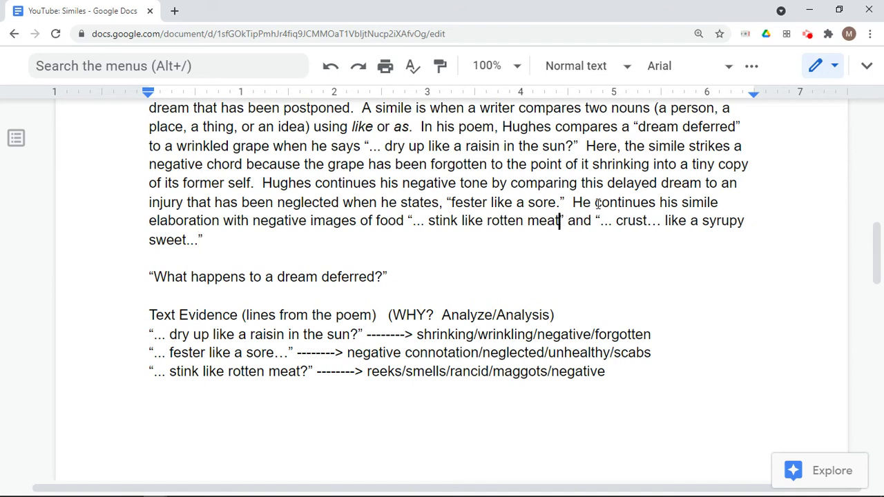
text(...)
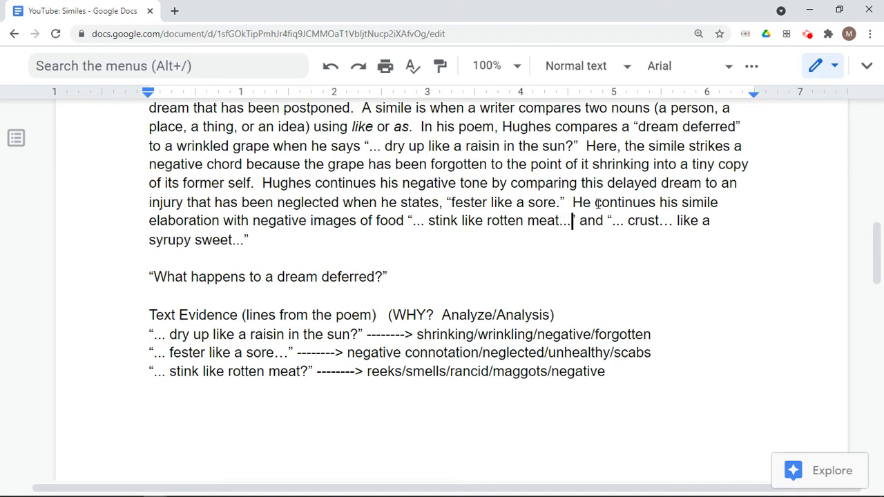
click(348, 247)
Type 'Indeed, these similes trigger negative feelings' at the end of the paragraph.
text(Here)
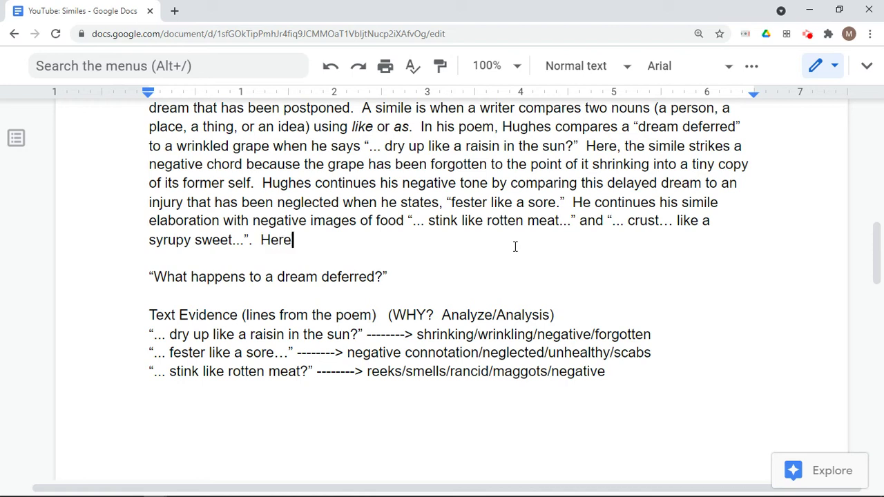
key(BackSpace)
key(BackSpace)
key(BackSpace)
key(BackSpace)
text(Ine)
key(BackSpace)
text(deed, the)
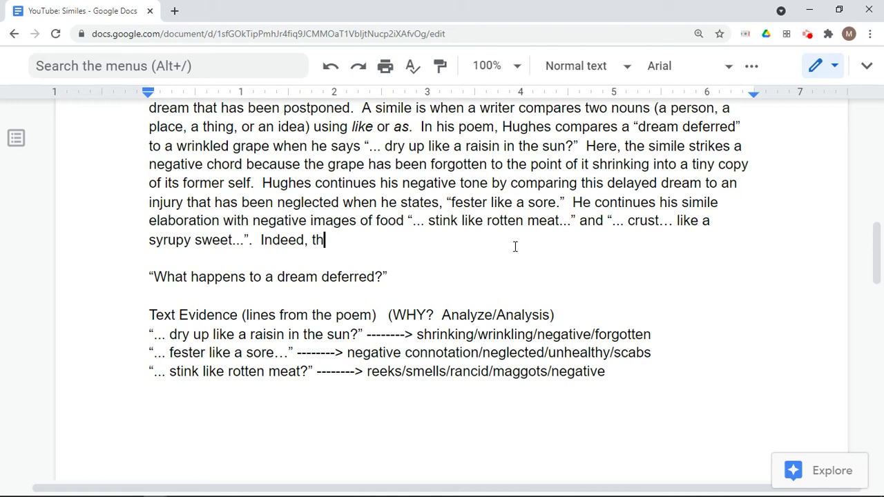
text(ese similes)
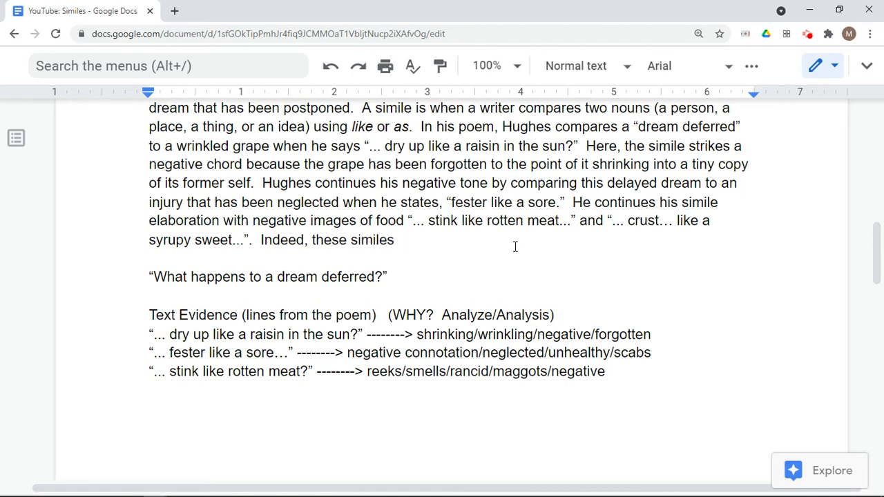
text( trigger )
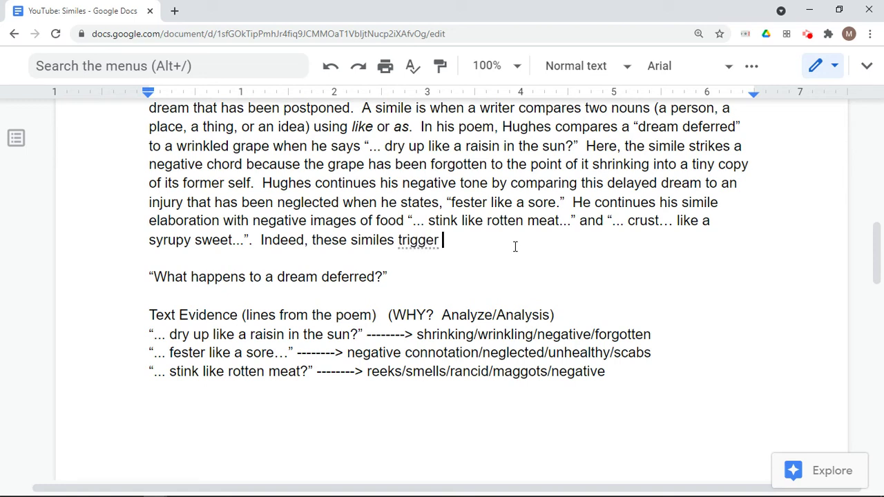
text(nget)
key(BackSpace)
key(BackSpace)
key(BackSpace)
key(BackSpace)
text(e)
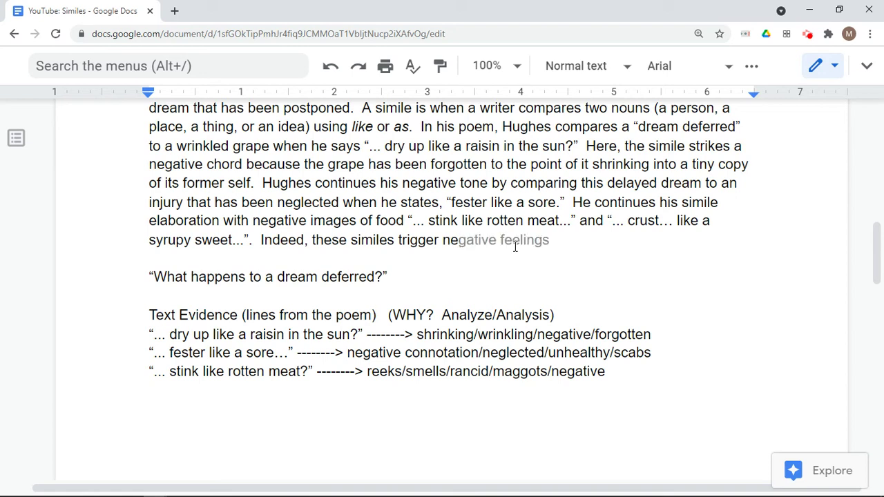
key(BackSpace)
key(BackSpace)
text(negative feelings)
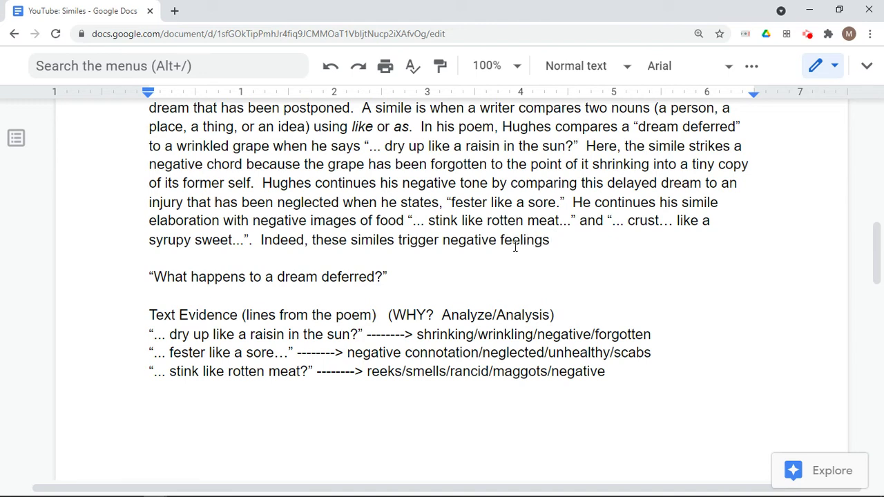
scroll(515, 246, down, 2)
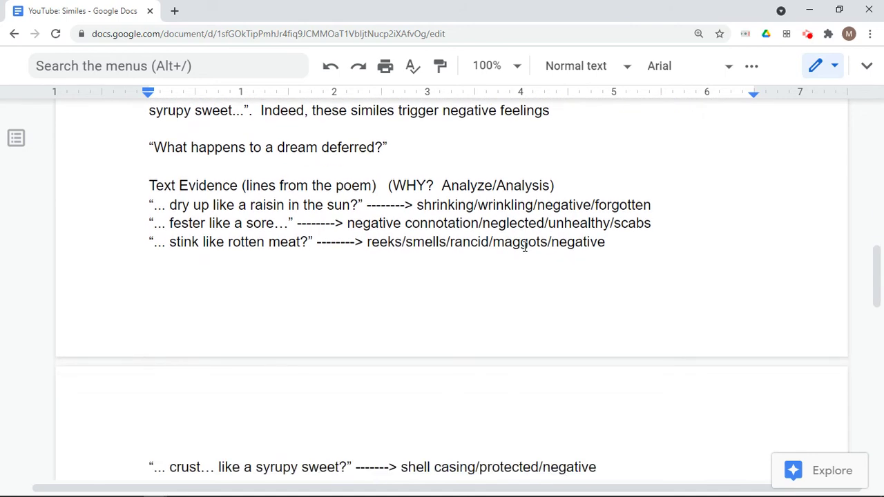
scroll(585, 198, up, 1)
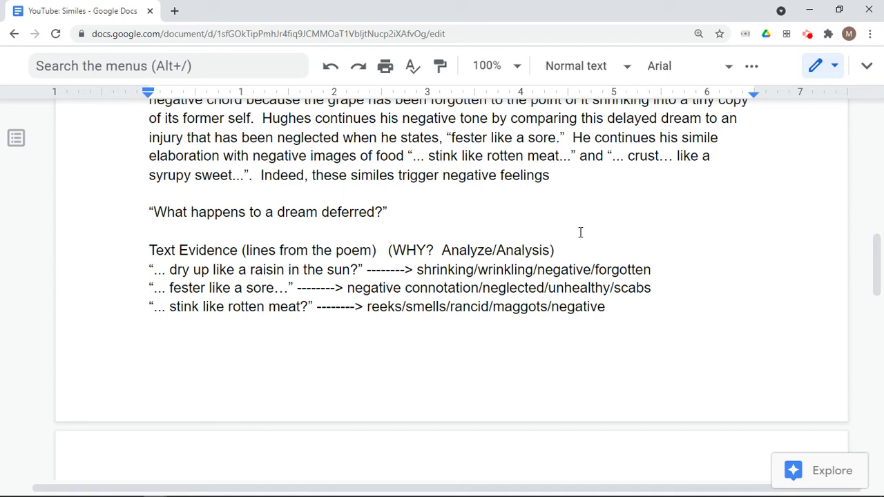
Replace 'feelings' with 'ideas because when meat is left to rot it attracts maggots while'.
key(BackSpace)
key(BackSpace)
key(BackSpace)
key(BackSpace)
key(BackSpace)
key(BackSpace)
key(BackSpace)
key(BackSpace)
text(ideas )
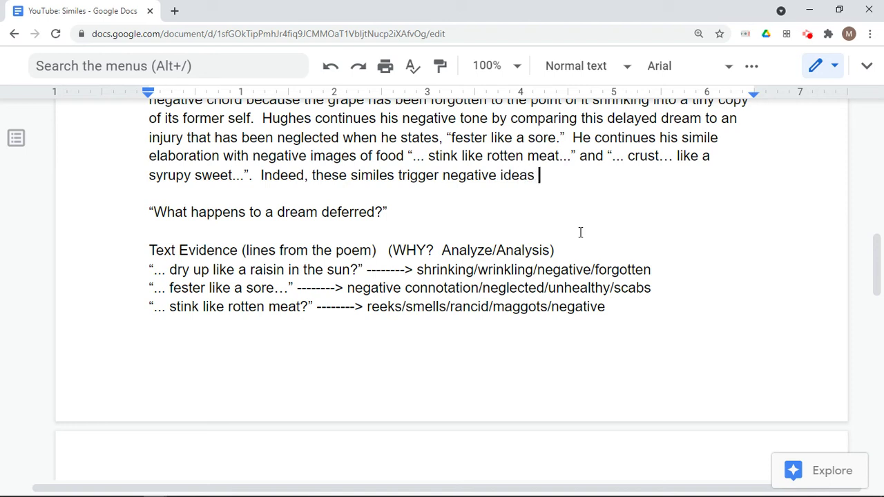
text(because when )
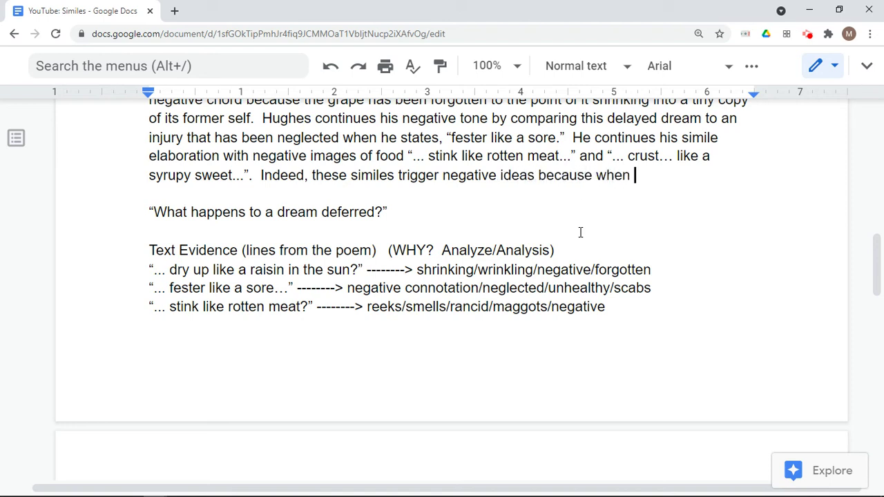
text(meat is left to)
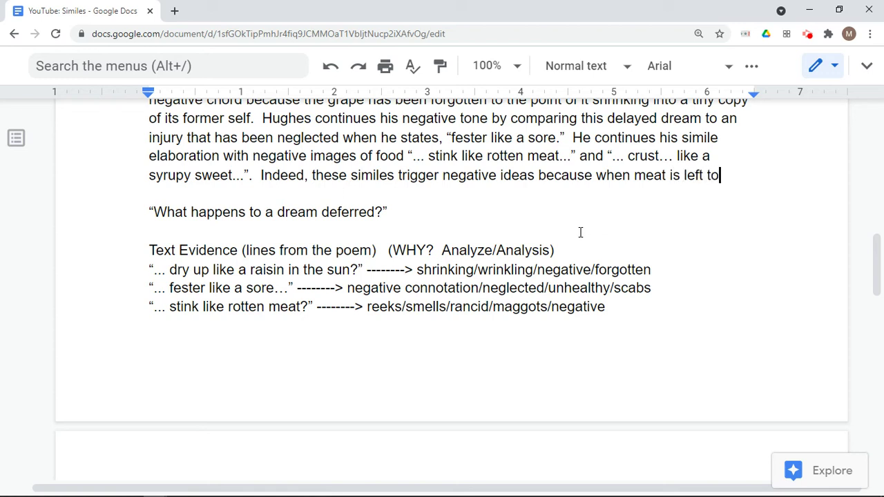
text( rot maggots )
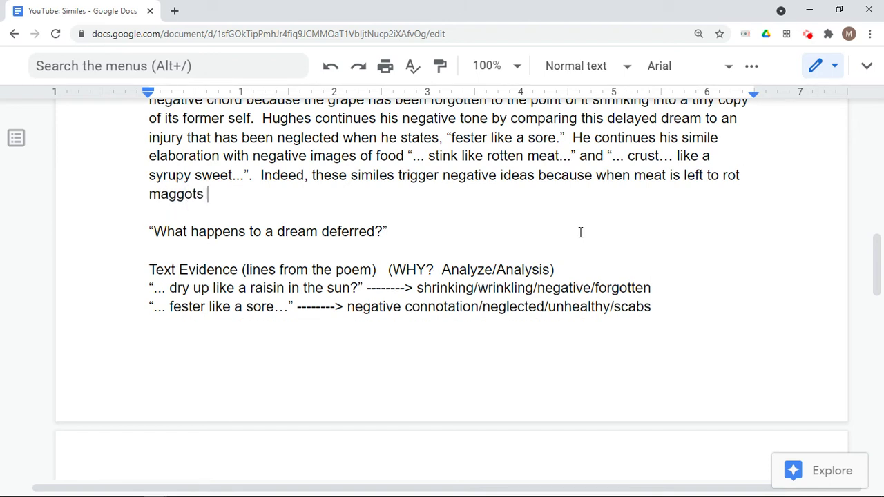
text(begin)
key(BackSpace)
key(BackSpace)
key(BackSpace)
key(BackSpace)
key(BackSpace)
key(BackSpace)
key(BackSpace)
key(BackSpace)
key(BackSpace)
key(BackSpace)
key(BackSpace)
key(BackSpace)
key(ctrl+z)
text(,)
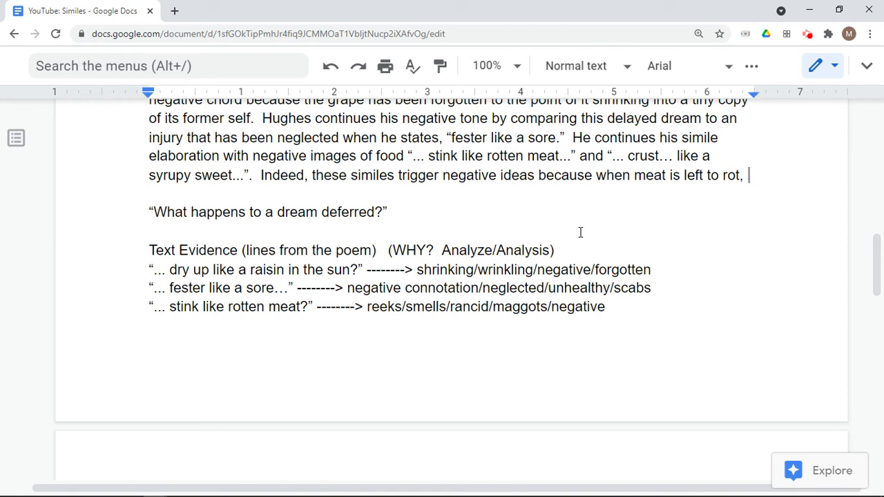
key(BackSpace)
key(BackSpace)
text(it att)
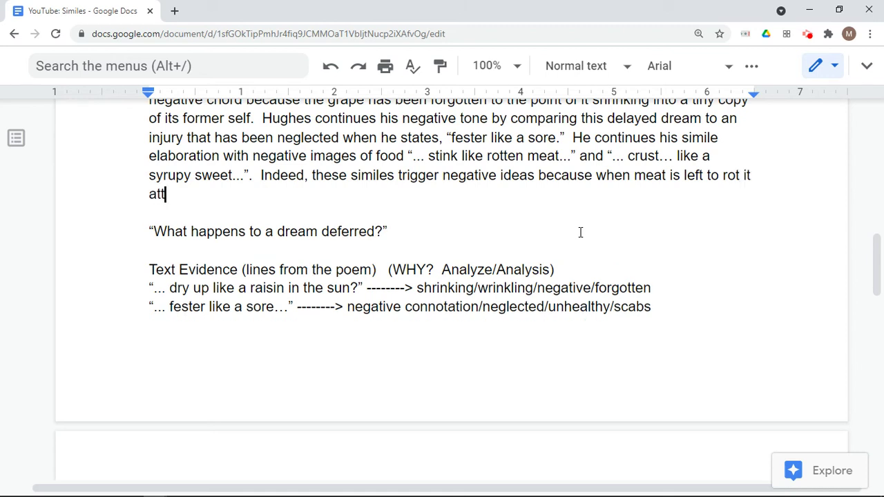
text(racts magg)
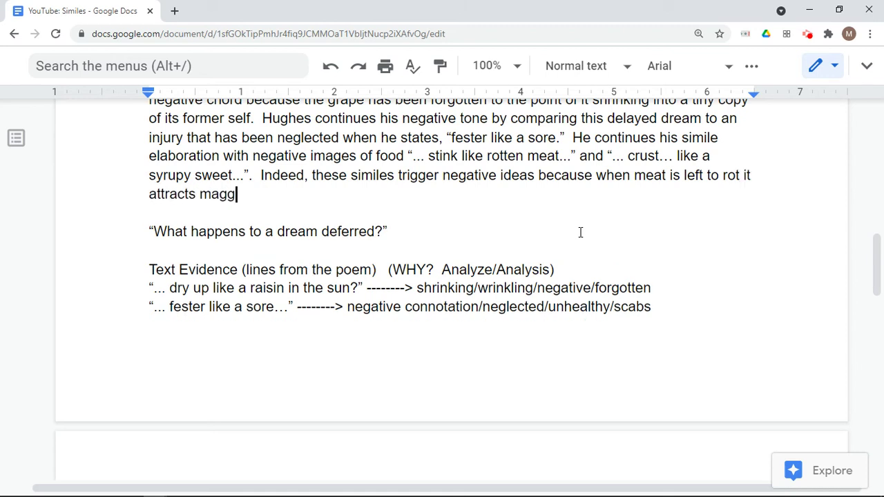
text(ots while)
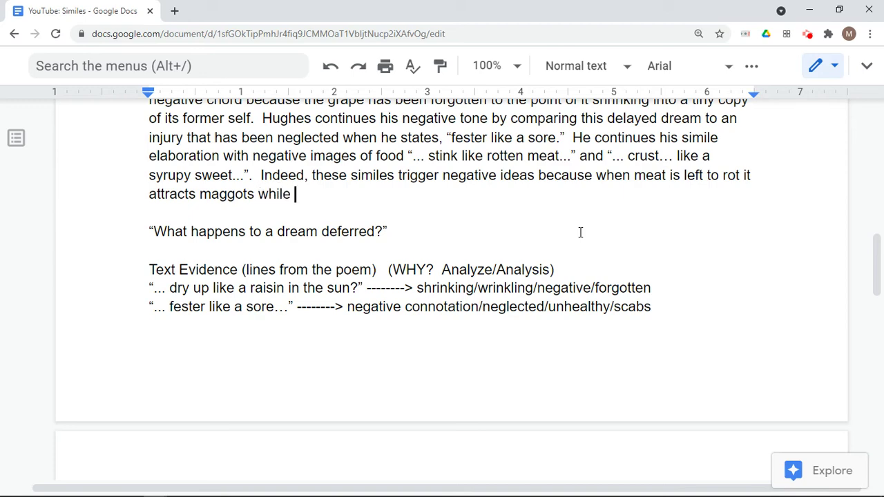
scroll(580, 232, down, 3)
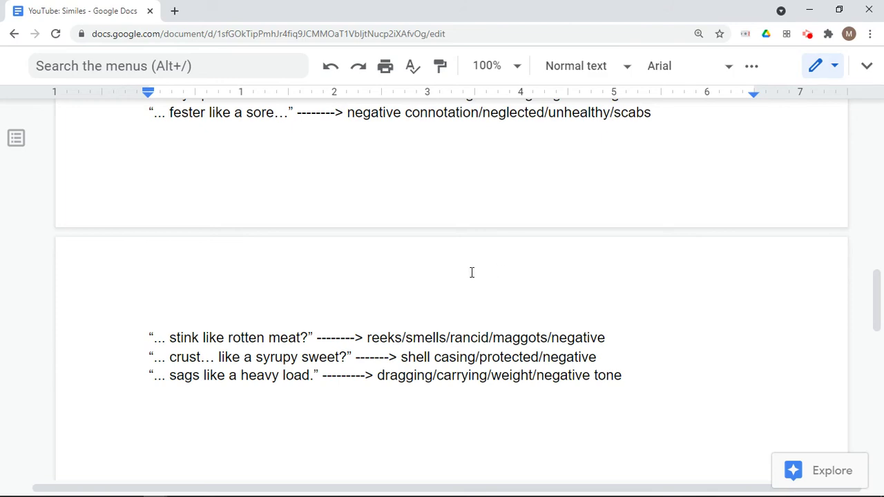
scroll(471, 272, up, 4)
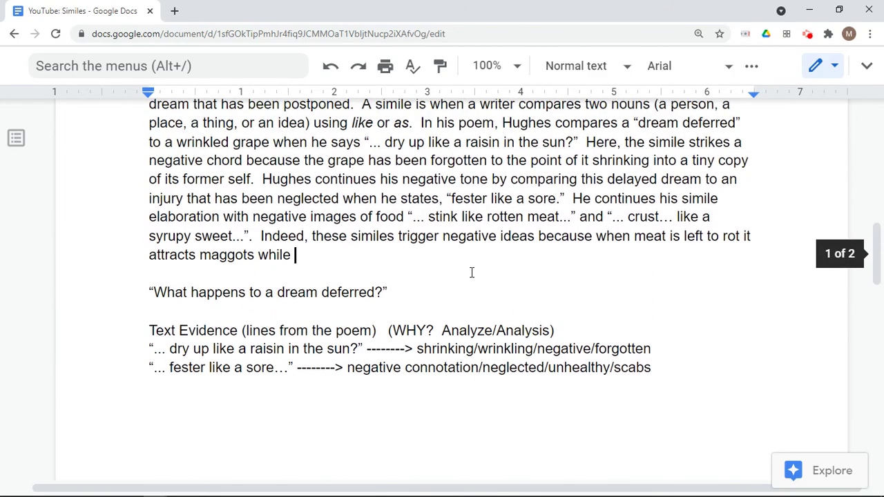
Continue the sentence with 'something which has a sweet crust'.
click(495, 260)
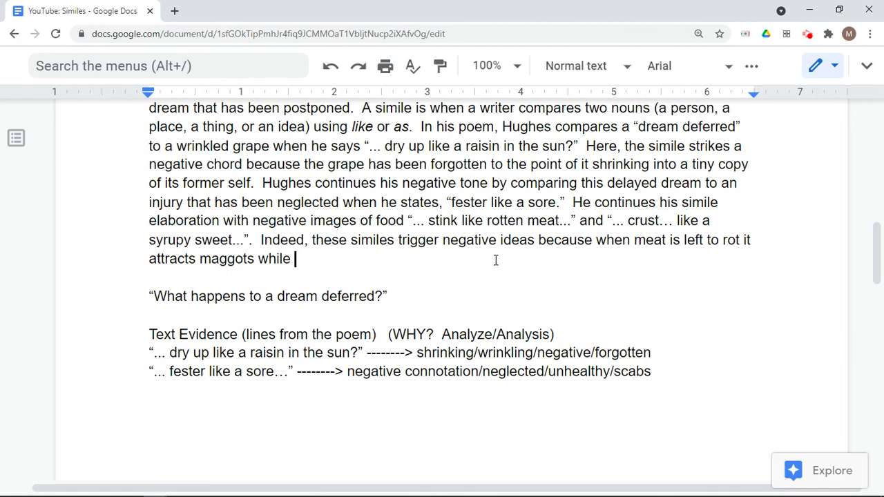
text(su)
key(BackSpace)
text(omething too)
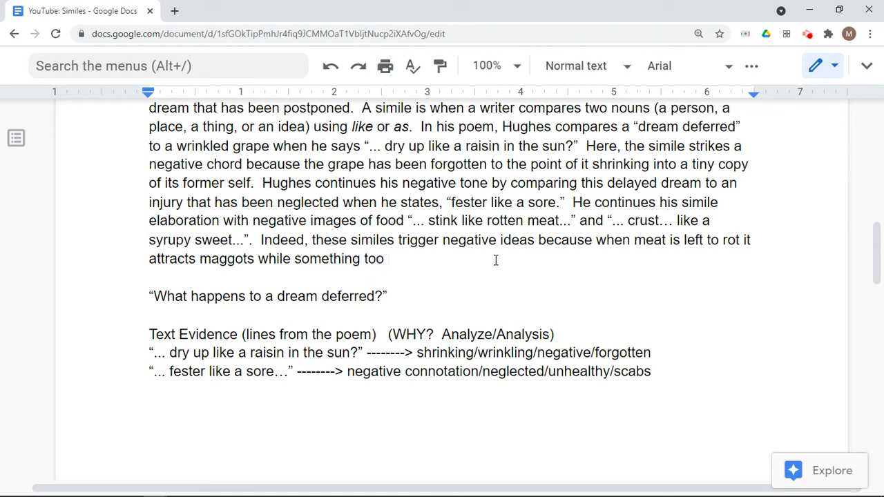
key(BackSpace)
key(BackSpace)
key(BackSpace)
key(BackSpace)
text(which has a )
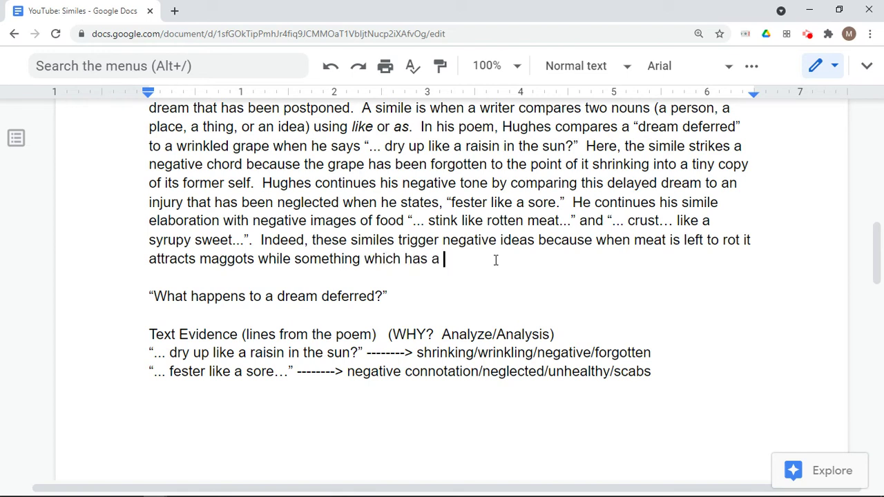
text(sugary cru)
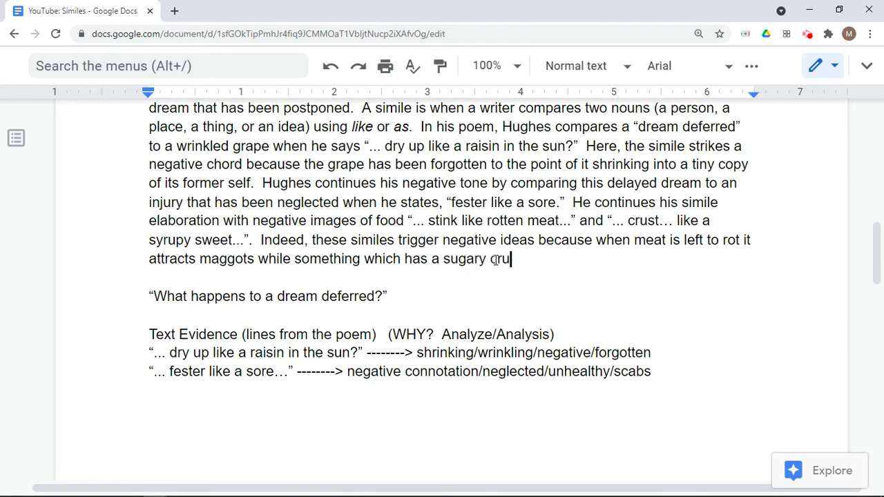
key(BackSpace)
key(BackSpace)
key(BackSpace)
key(BackSpace)
key(BackSpace)
key(BackSpace)
key(BackSpace)
key(BackSpace)
key(BackSpace)
key(BackSpace)
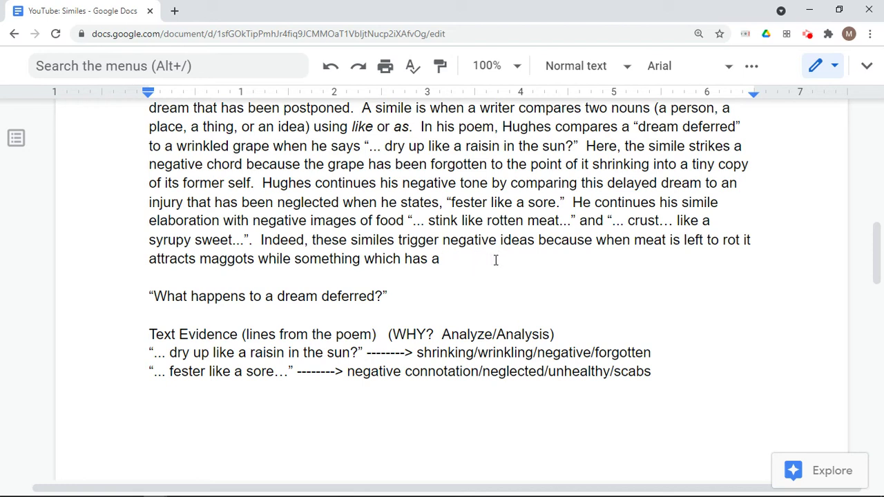
text(sweet crust)
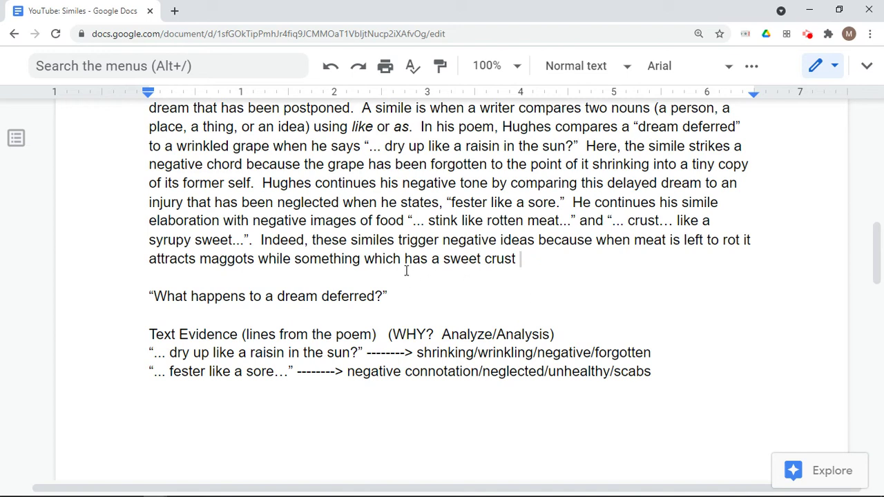
Replace 'while' before 'something' with '; meanwhile,'.
click(295, 258)
key(BackSpace)
key(BackSpace)
key(BackSpace)
key(BackSpace)
key(BackSpace)
key(BackSpace)
key(BackSpace)
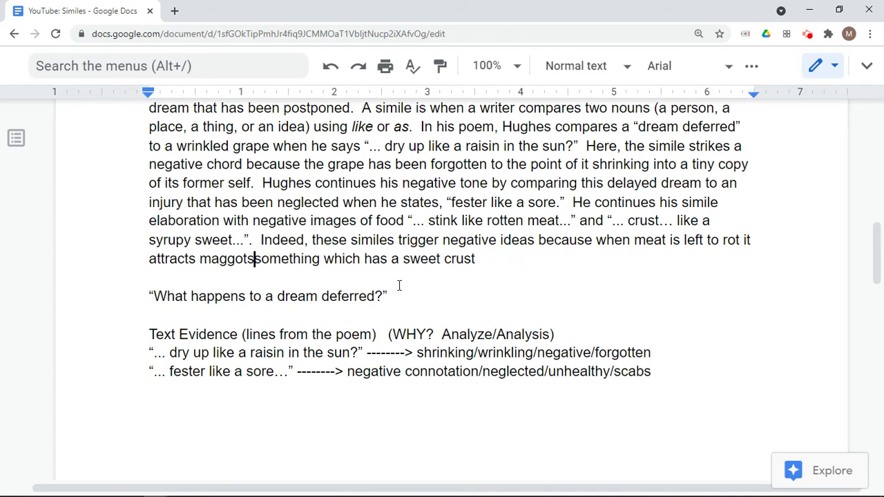
text(; meanwhile,)
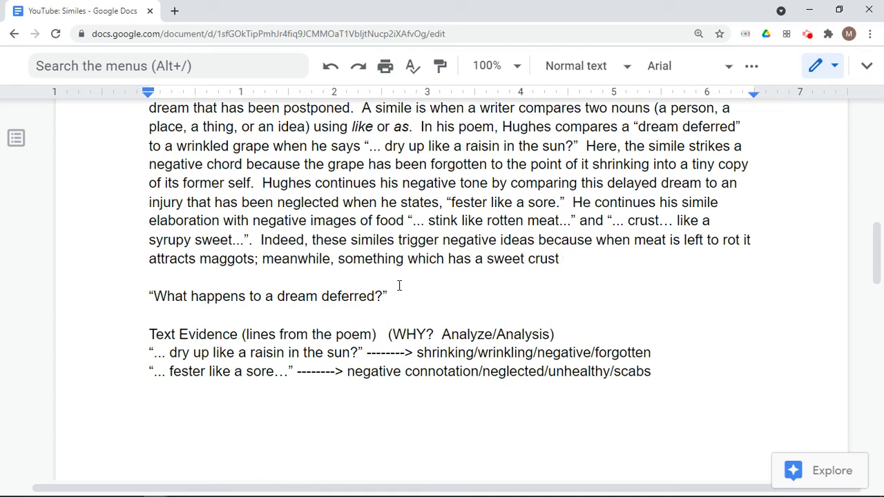
click(567, 257)
Rewrite 'which has a sweet crust' as 'crusty has a protective casing'.
text(has)
key(BackSpace)
key(BackSpace)
mouse_move(877, 261)
mouse_down()
mouse_move(878, 307)
mouse_move(878, 254)
mouse_up()
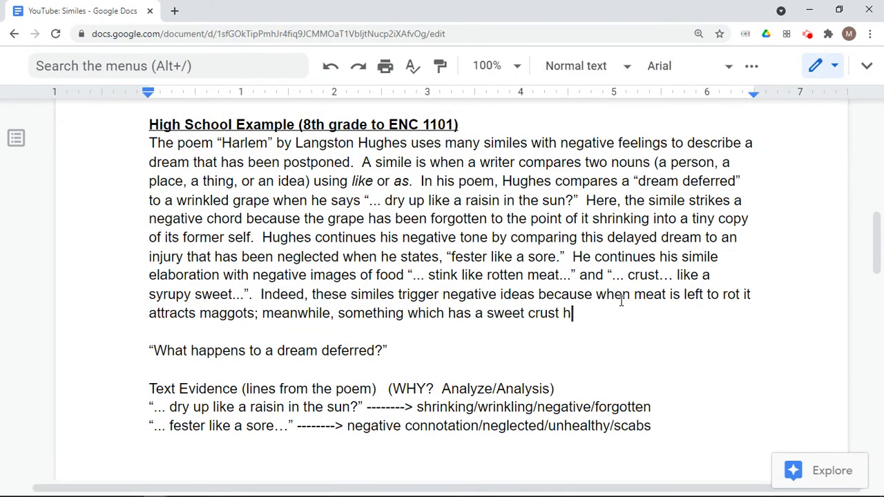
key(BackSpace)
key(BackSpace)
key(BackSpace)
key(BackSpace)
key(BackSpace)
key(BackSpace)
key(BackSpace)
key(BackSpace)
key(BackSpace)
key(BackSpace)
key(BackSpace)
key(BackSpace)
key(BackSpace)
text(crust)
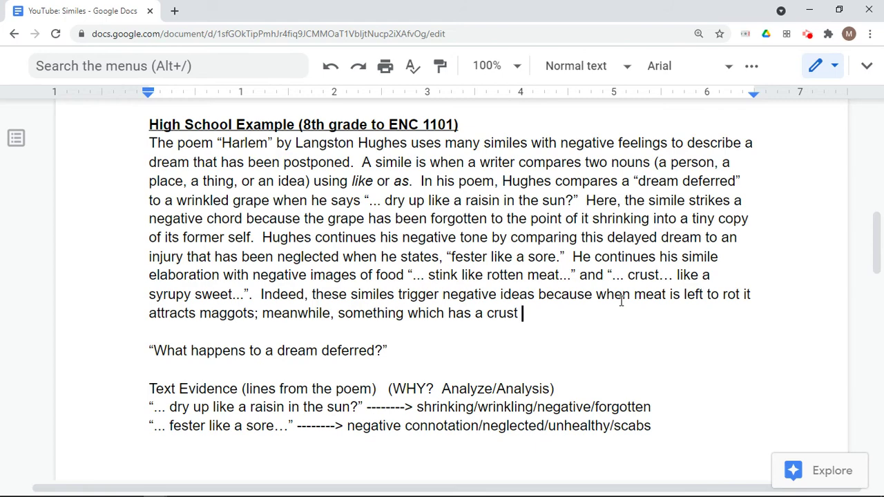
key(BackSpace)
key(BackSpace)
key(BackSpace)
key(BackSpace)
key(BackSpace)
key(BackSpace)
text(sweet)
key(BackSpace)
key(BackSpace)
key(BackSpace)
key(BackSpace)
key(BackSpace)
key(BackSpace)
key(BackSpace)
key(BackSpace)
key(BackSpace)
key(BackSpace)
key(BackSpace)
key(BackSpace)
key(BackSpace)
key(BackSpace)
key(BackSpace)
key(BackSpace)
key(BackSpace)
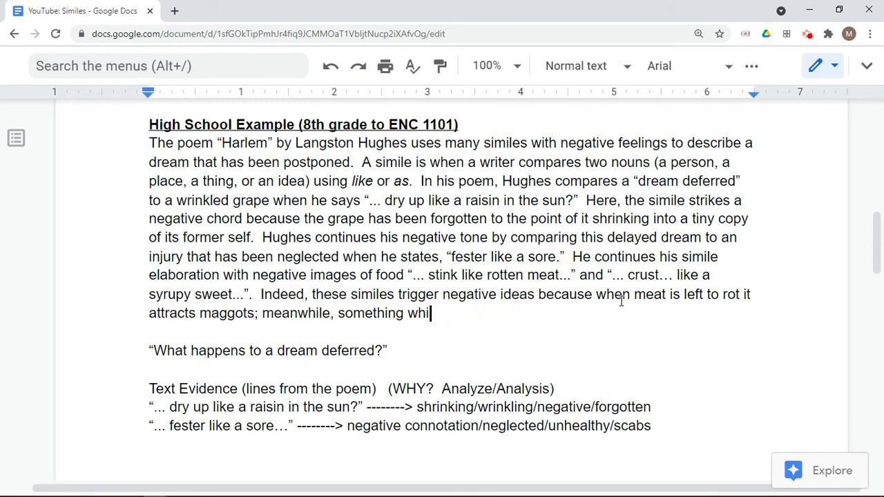
text(crusty has )
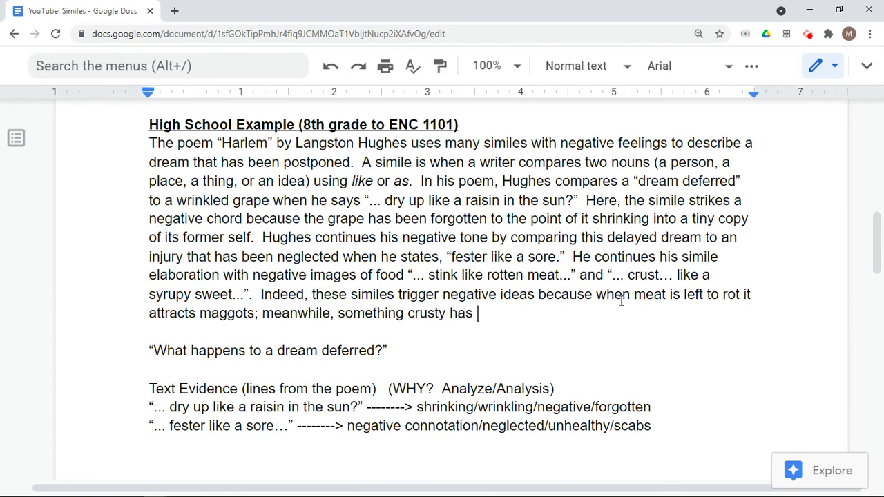
text(a protective )
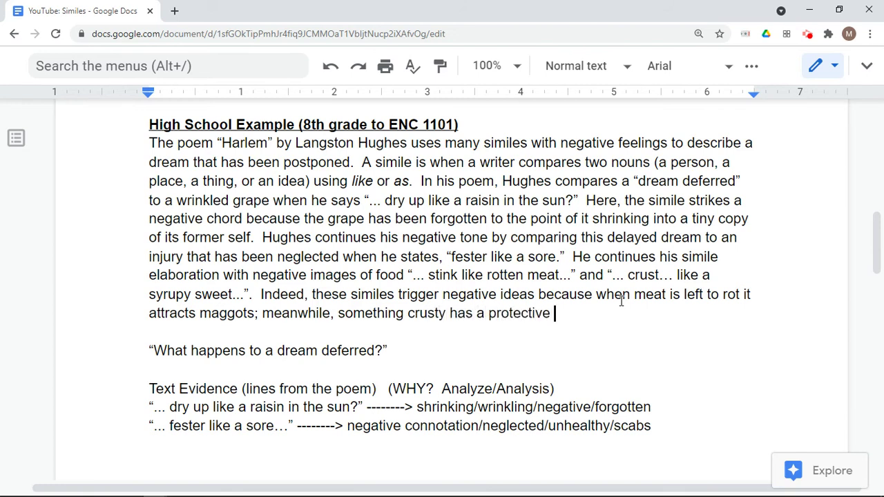
text(casting)
key(BackSpace)
key(BackSpace)
key(BackSpace)
key(BackSpace)
text(ing)
scroll(619, 303, down, 2)
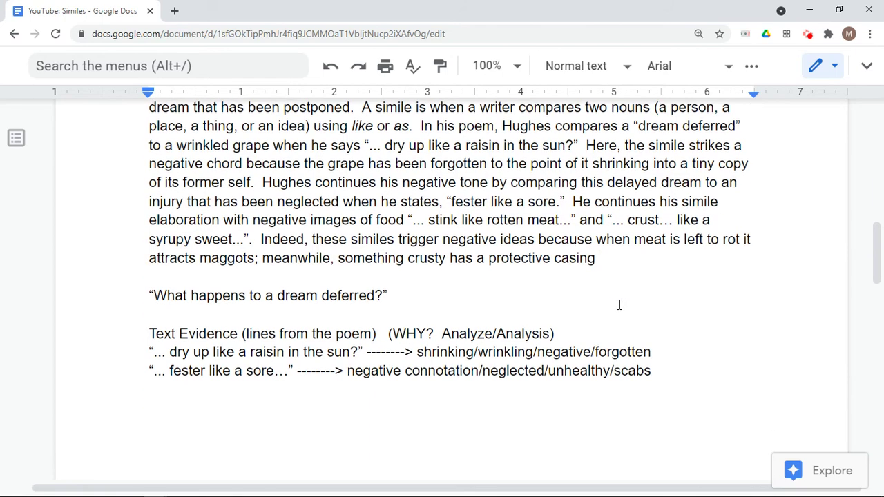
scroll(617, 308, down, 2)
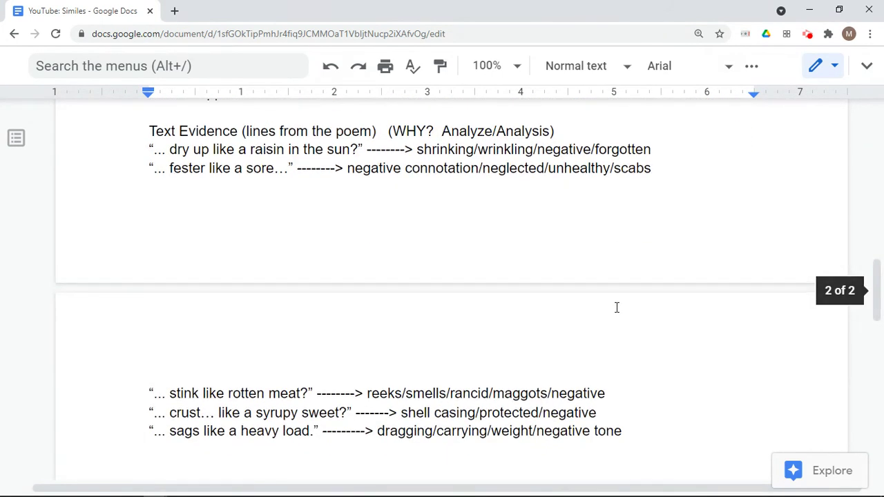
Change 'protective casing' to 'vulnerable shell.' to end the clause.
scroll(616, 308, up, 4)
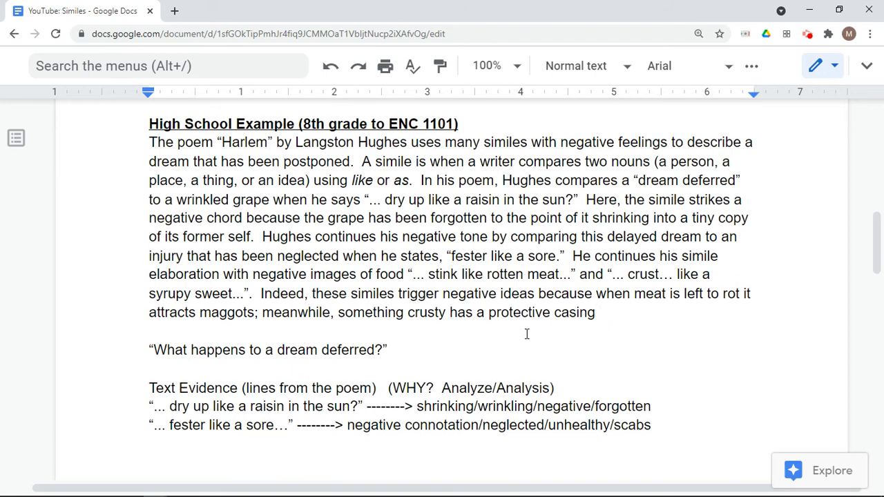
scroll(552, 317, down, 2)
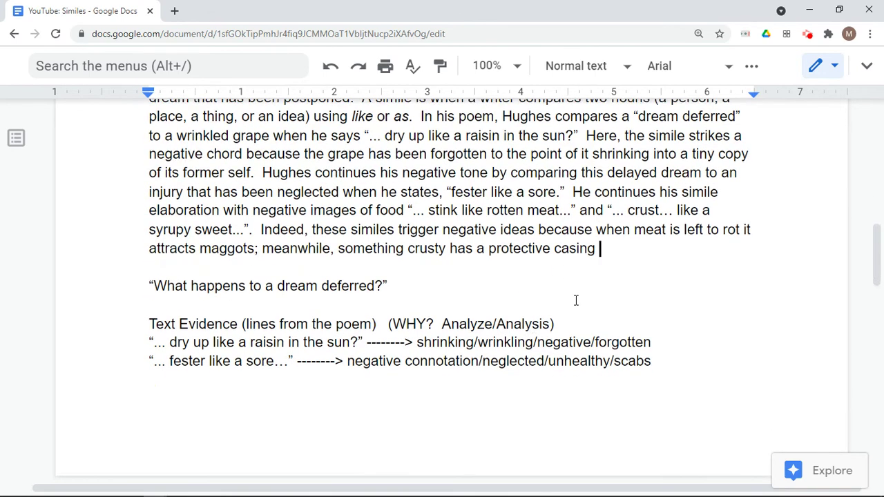
click(554, 249)
key(BackSpace)
key(BackSpace)
key(BackSpace)
key(BackSpace)
key(BackSpace)
key(BackSpace)
key(BackSpace)
key(BackSpace)
key(BackSpace)
key(BackSpace)
key(BackSpace)
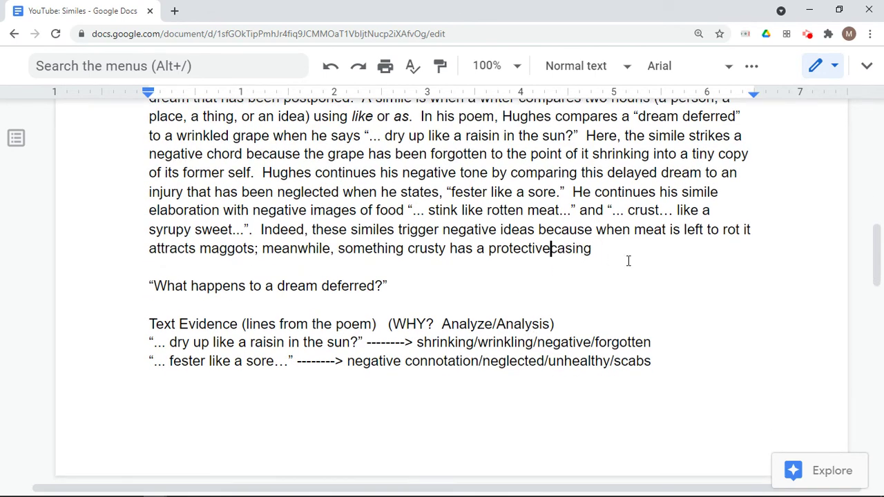
text(vulnerabl)
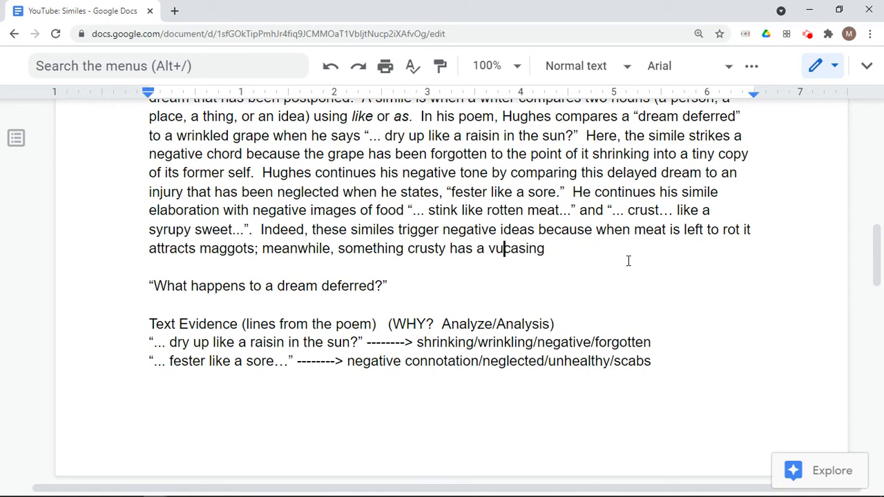
text(e)
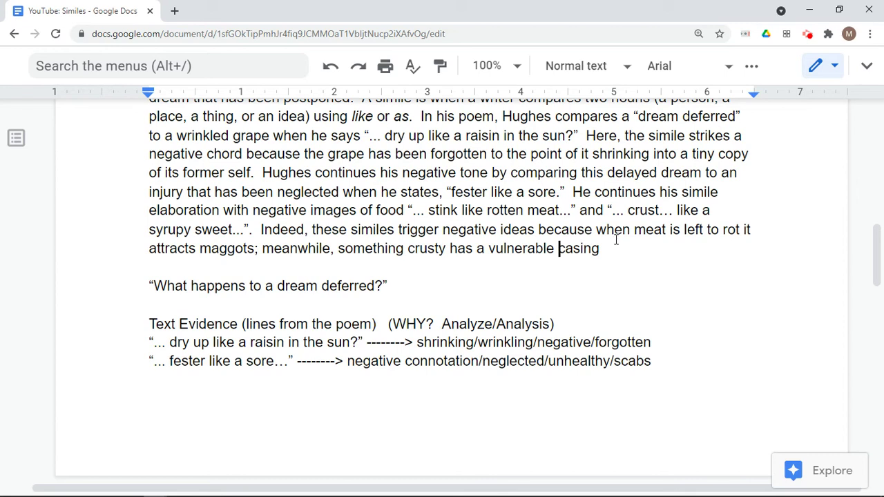
click(601, 248)
key(BackSpace)
key(BackSpace)
key(BackSpace)
key(BackSpace)
key(BackSpace)
key(BackSpace)
text(shell.)
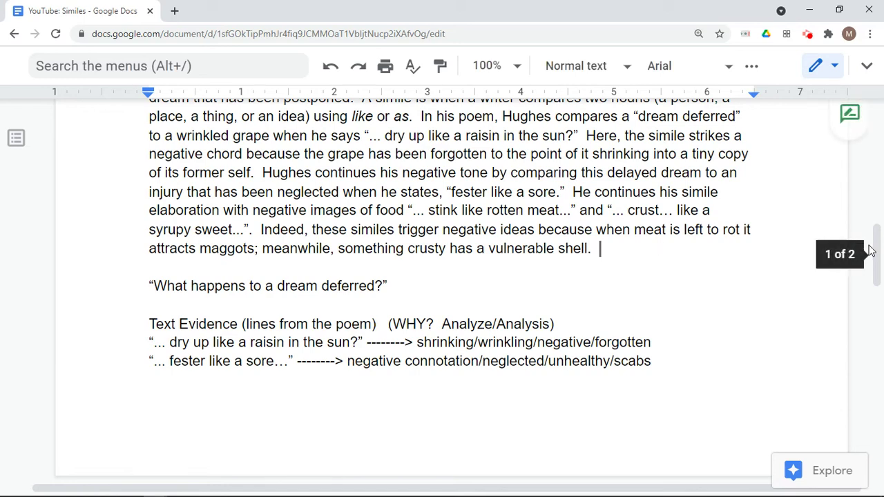
Start the next sentence with 'Hughes'.
mouse_move(874, 246)
mouse_down()
mouse_move(875, 282)
mouse_move(877, 237)
mouse_up()
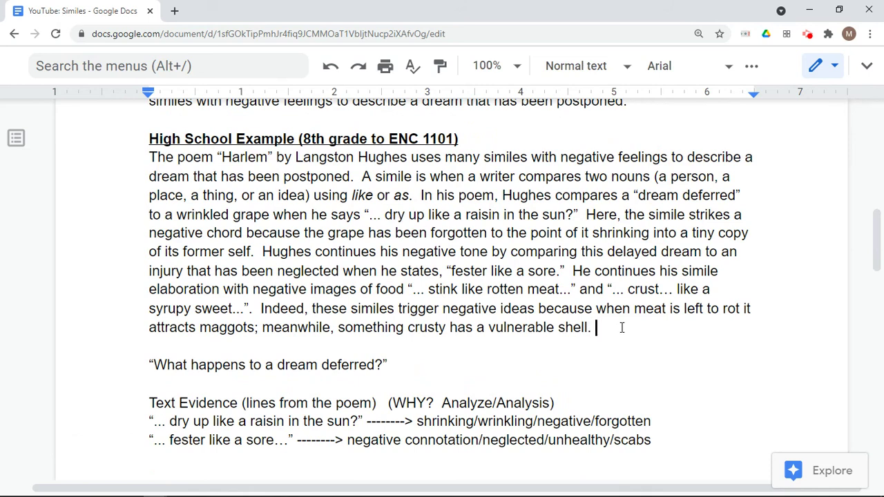
text(He)
key(BackSpace)
key(BackSpace)
text(Hughes)
Continue after 'Hughes' with 'closes his similes with', replacing the draft word 'poem'.
scroll(611, 333, down, 1)
scroll(611, 333, down, 2)
scroll(566, 345, down, 1)
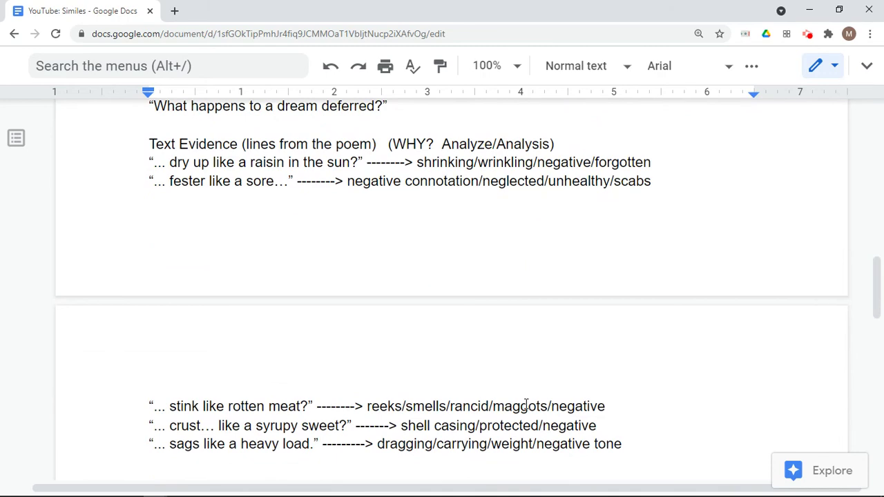
scroll(558, 393, up, 3)
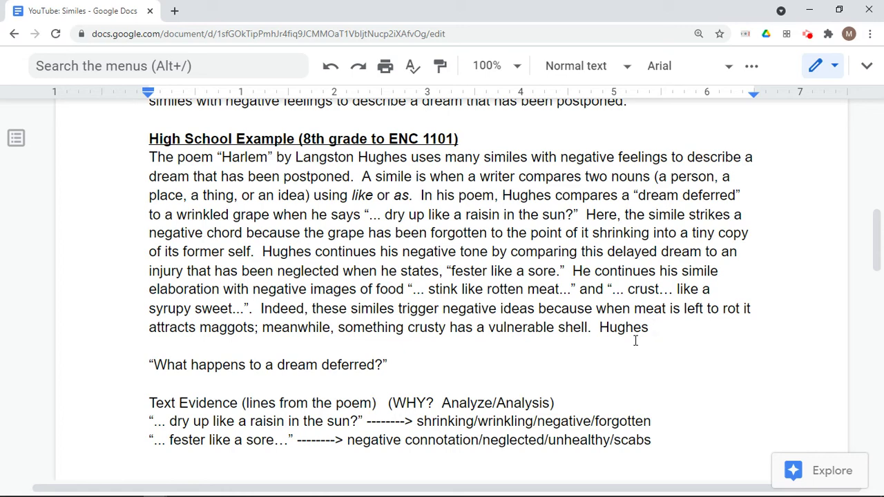
text(closes his )
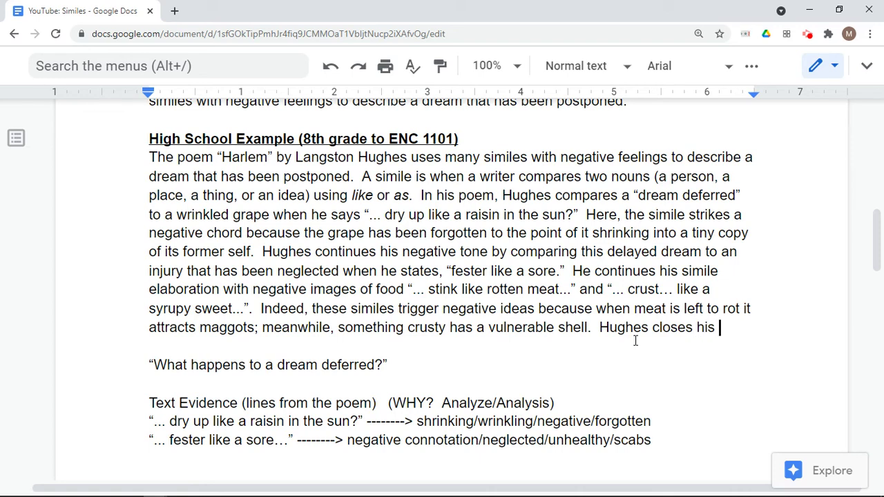
text(poem)
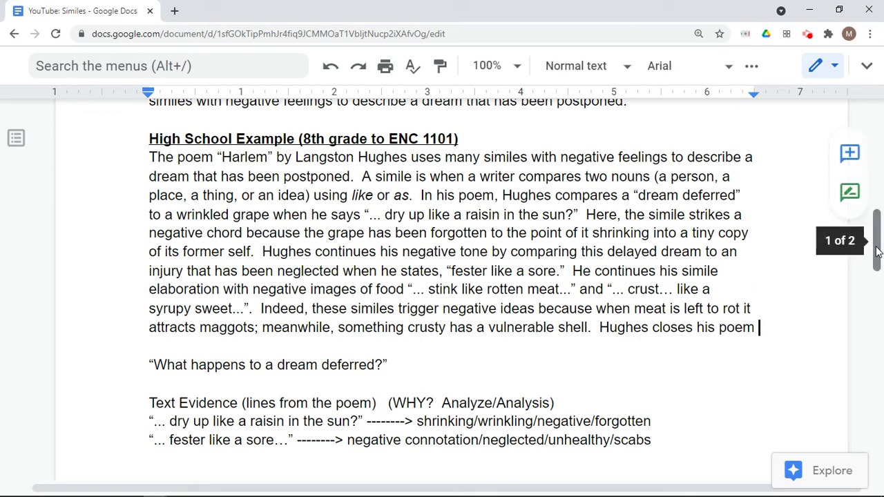
mouse_move(880, 257)
mouse_down()
mouse_move(880, 283)
mouse_move(881, 271)
mouse_up()
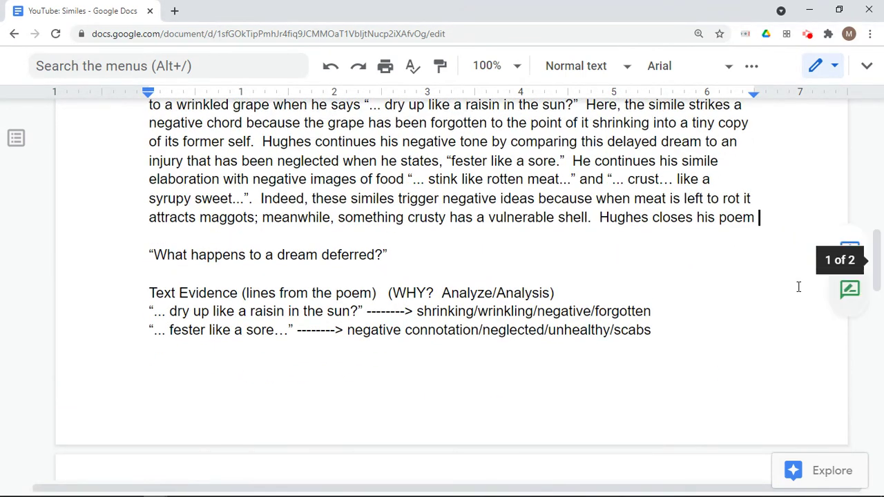
key(BackSpace)
key(BackSpace)
key(BackSpace)
key(BackSpace)
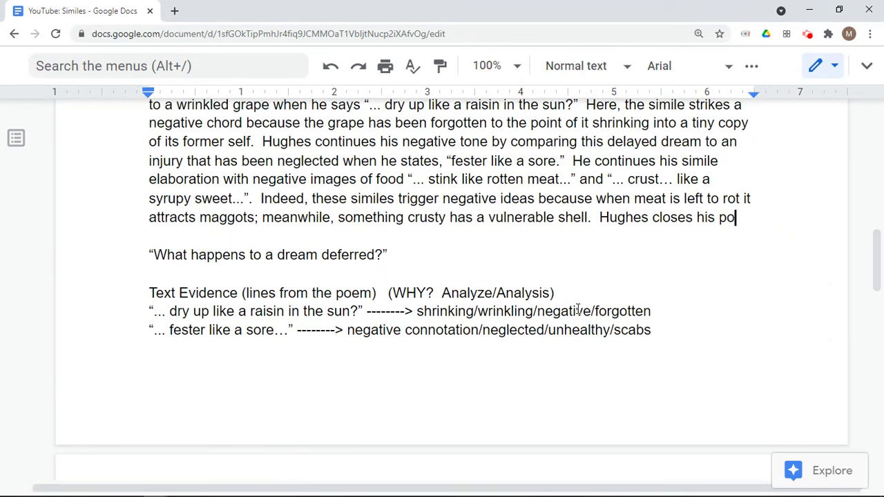
text(similes )
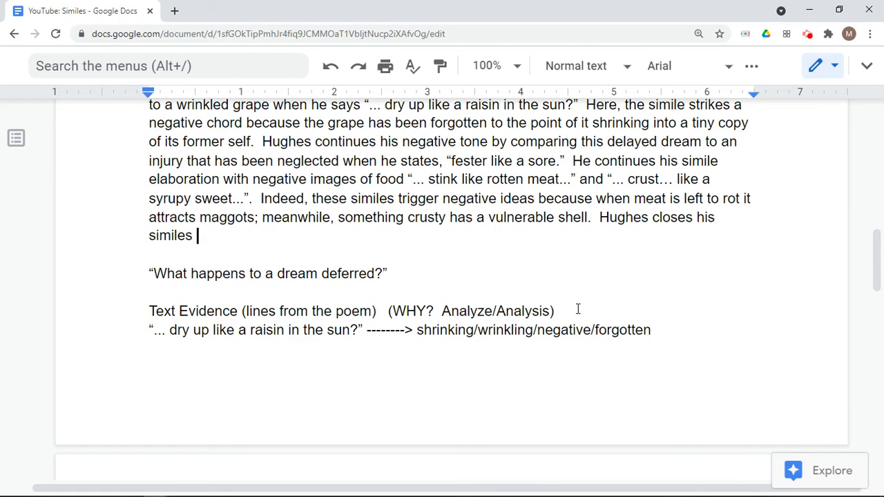
text(wi)
key(BackSpace)
key(BackSpace)
text(with)
mouse_move(881, 283)
mouse_down()
mouse_move(882, 317)
mouse_move(881, 275)
mouse_move(882, 312)
mouse_move(882, 285)
mouse_up()
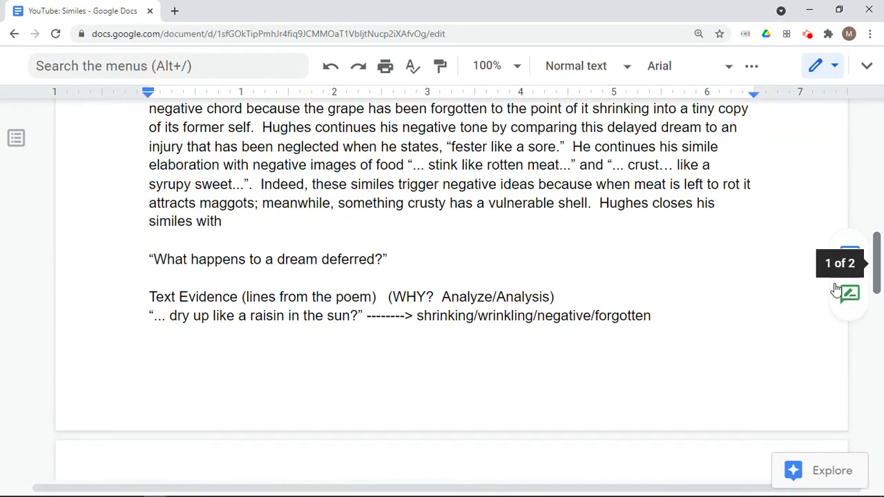
drag(868, 255, 881, 275)
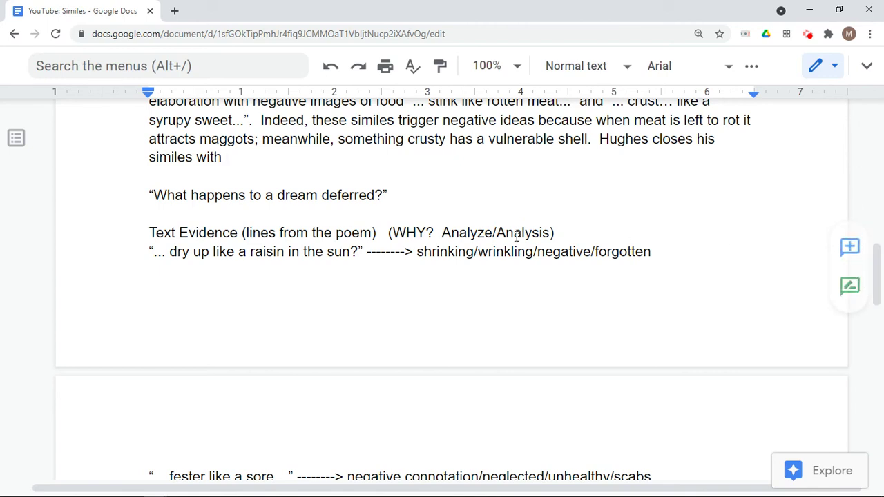
Rework 'his similes with' into 'his "dream deferred" comparison with'.
click(195, 156)
key(BackSpace)
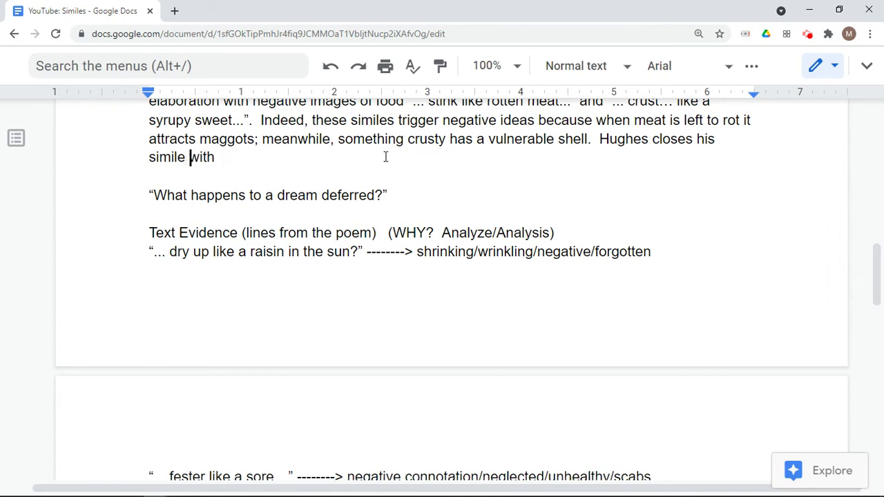
key(Left)
key(Left)
key(Left)
key(Left)
key(Left)
key(Left)
key(Left)
text("dream d)
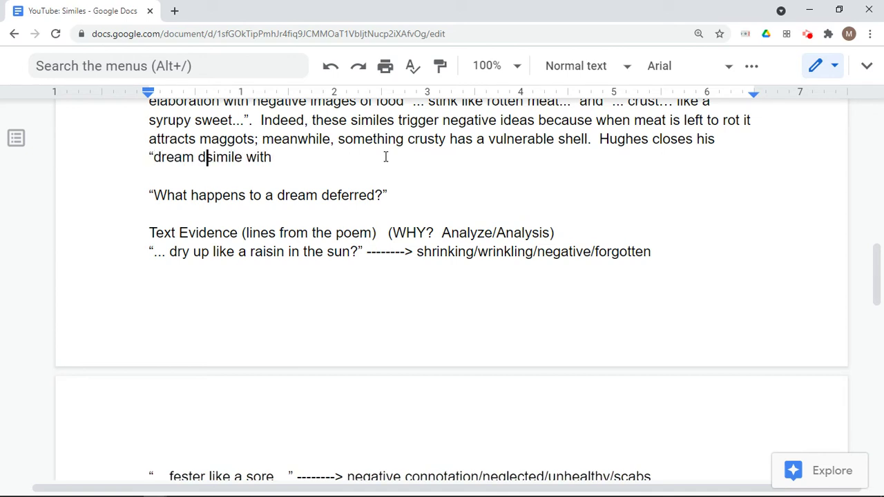
text(eferred")
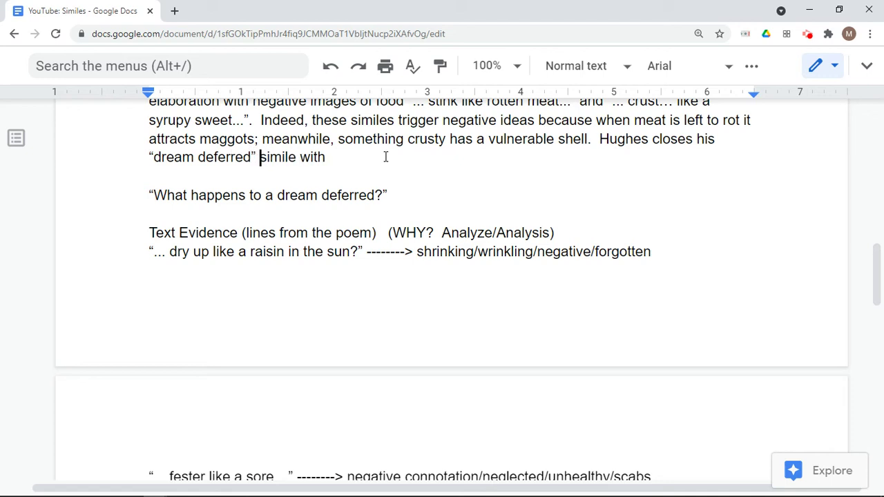
key(Right)
key(Right)
key(Right)
key(Right)
key(Right)
key(Right)
key(Right)
key(Right)
key(Right)
key(Right)
key(Right)
key(BackSpace)
key(BackSpace)
key(BackSpace)
key(BackSpace)
key(BackSpace)
key(BackSpace)
key(BackSpace)
key(BackSpace)
key(BackSpace)
key(BackSpace)
key(BackSpace)
text(compar)
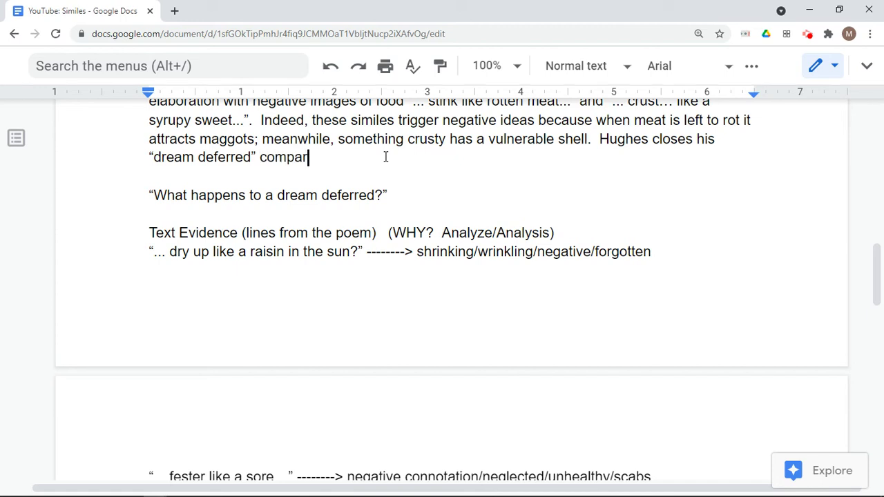
text(ison with)
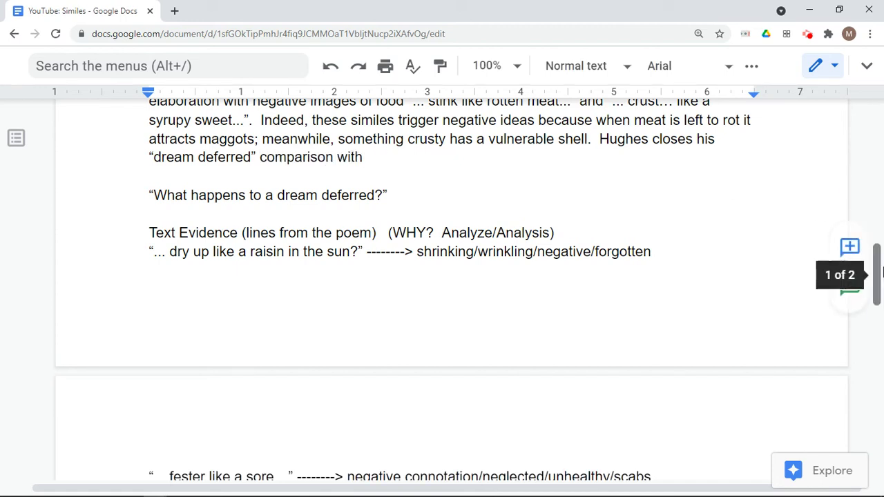
Remove the trial wording 'comparison with something' after 'dream deferred'.
drag(878, 274, 880, 306)
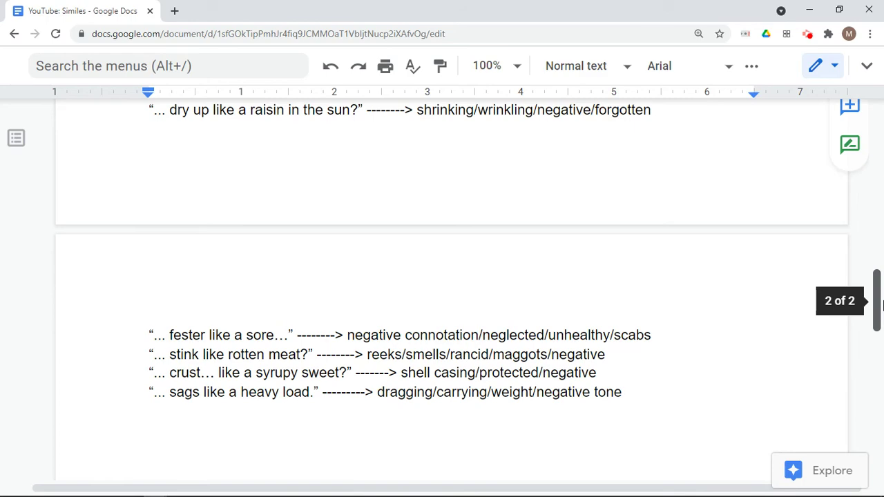
drag(880, 306, 880, 274)
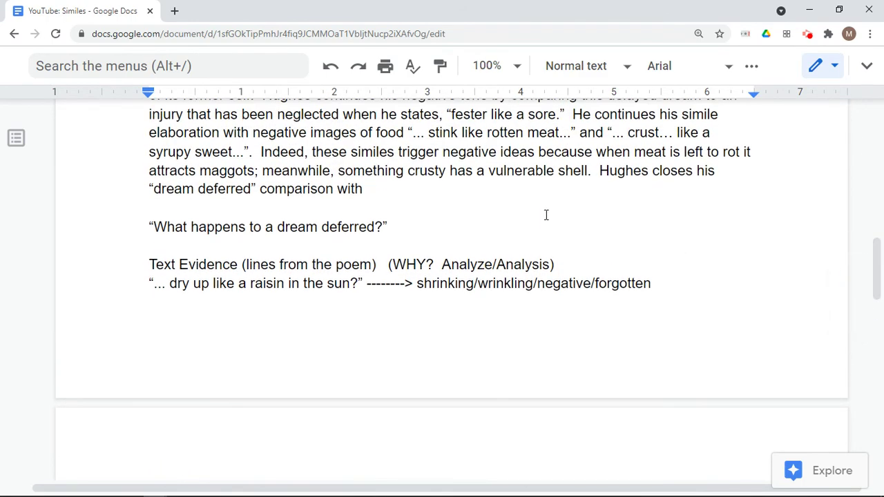
text(too mu)
key(BackSpace)
key(BackSpace)
key(BackSpace)
key(BackSpace)
key(BackSpace)
key(BackSpace)
text(something wi)
key(BackSpace)
key(BackSpace)
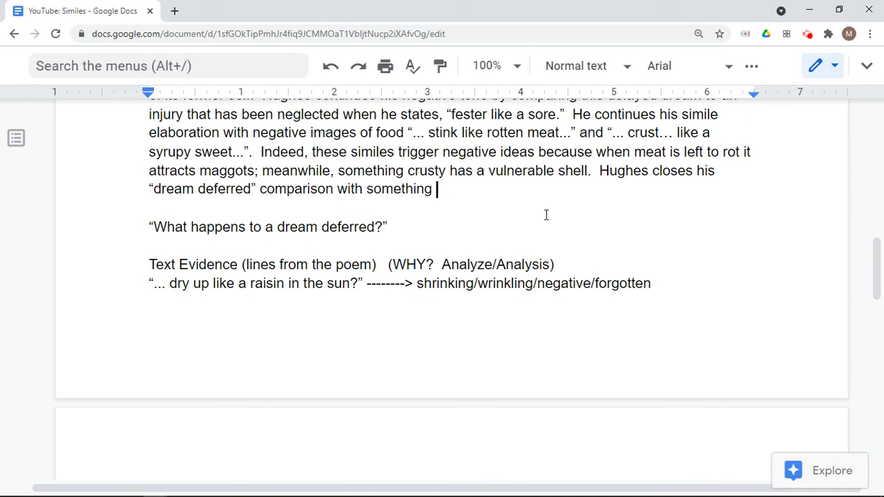
key(BackSpace)
key(BackSpace)
key(BackSpace)
key(BackSpace)
key(BackSpace)
key(BackSpace)
key(BackSpace)
key(BackSpace)
key(BackSpace)
key(BackSpace)
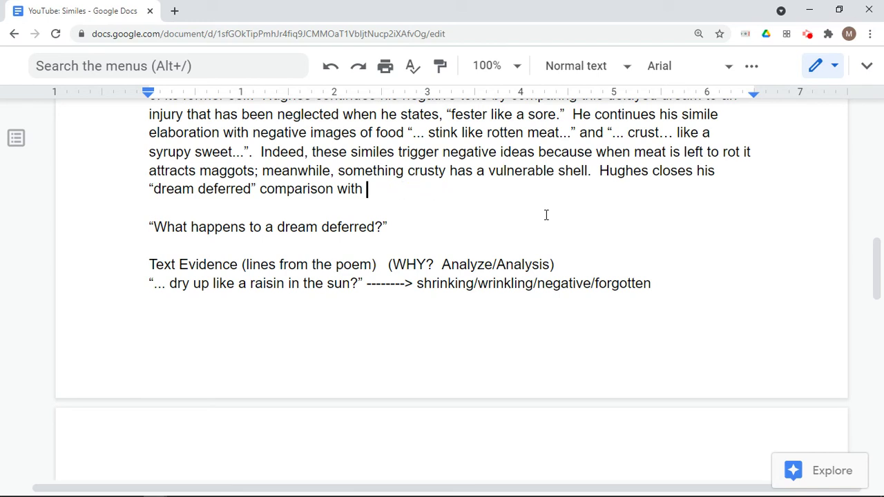
text(to)
key(BackSpace)
key(BackSpace)
key(BackSpace)
key(BackSpace)
key(BackSpace)
key(BackSpace)
key(BackSpace)
key(BackSpace)
key(BackSpace)
key(BackSpace)
key(BackSpace)
key(BackSpace)
key(BackSpace)
key(BackSpace)
key(BackSpace)
key(BackSpace)
key(BackSpace)
key(BackSpace)
Type 'with a weighty comparison' after 'dream deferred'.
text(with a )
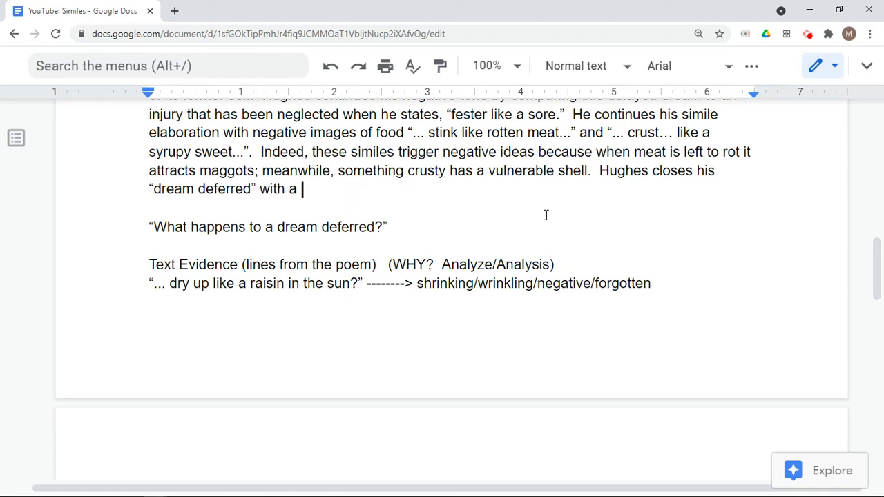
text(weight)
key(BackSpace)
key(BackSpace)
text(ight)
key(BackSpace)
text(y c)
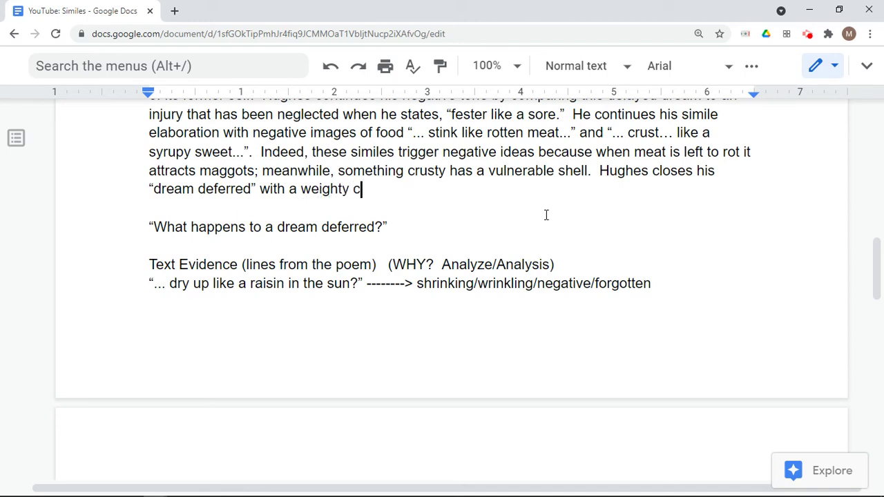
text(omparision)
key(BackSpace)
key(BackSpace)
key(BackSpace)
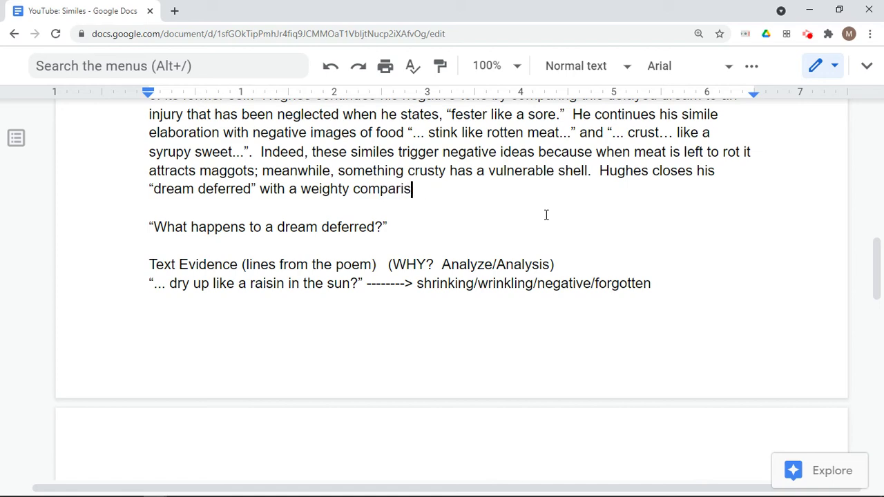
text(on)
scroll(545, 215, down, 4)
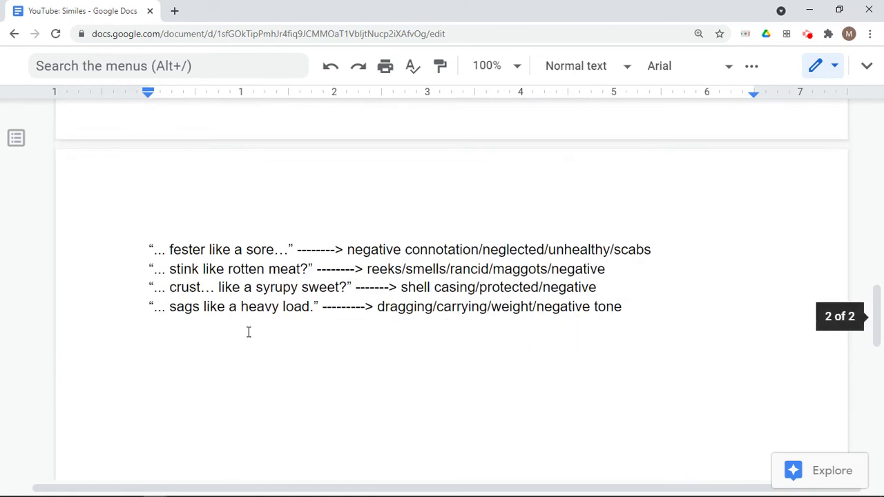
Copy the '... sags like a heavy load.' quote and paste it after 'weighty comparison'.
drag(320, 305, 137, 305)
key(ctrl+c)
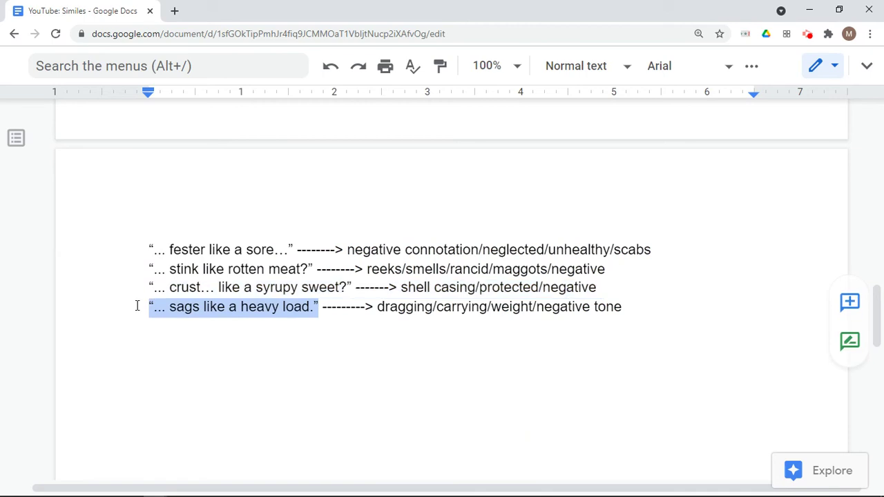
scroll(219, 313, up, 5)
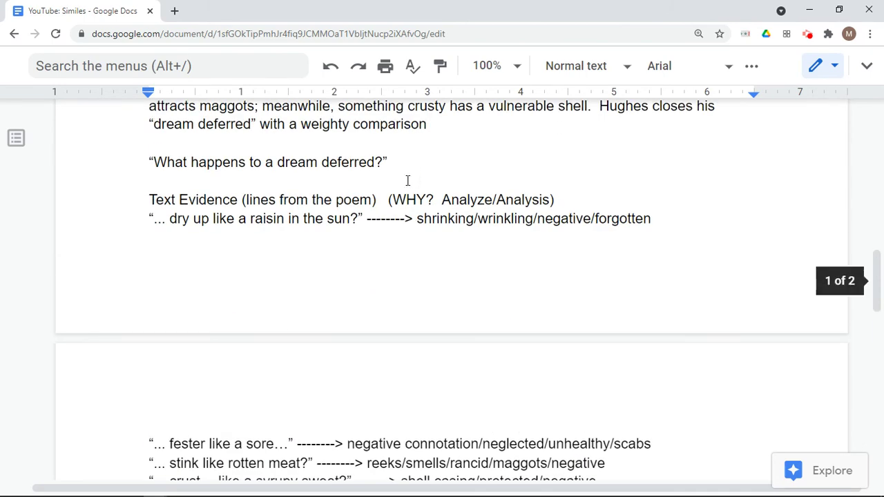
click(437, 255)
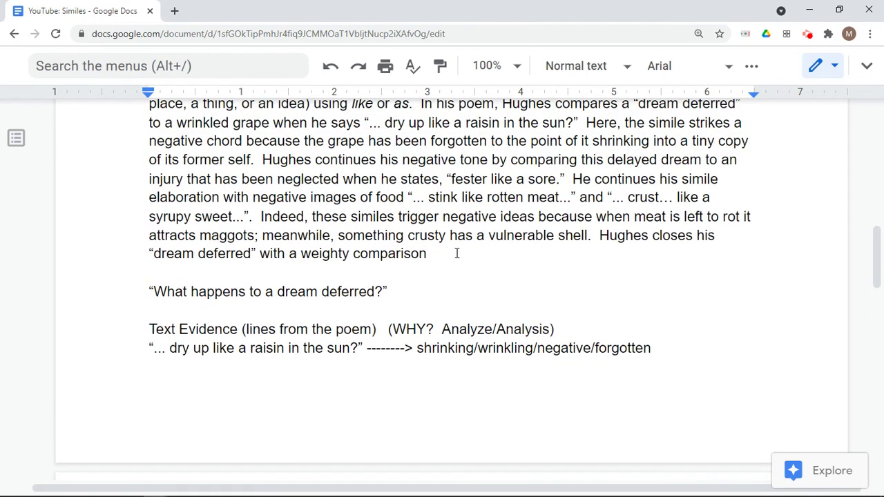
key(BackSpace)
key(ctrl+v)
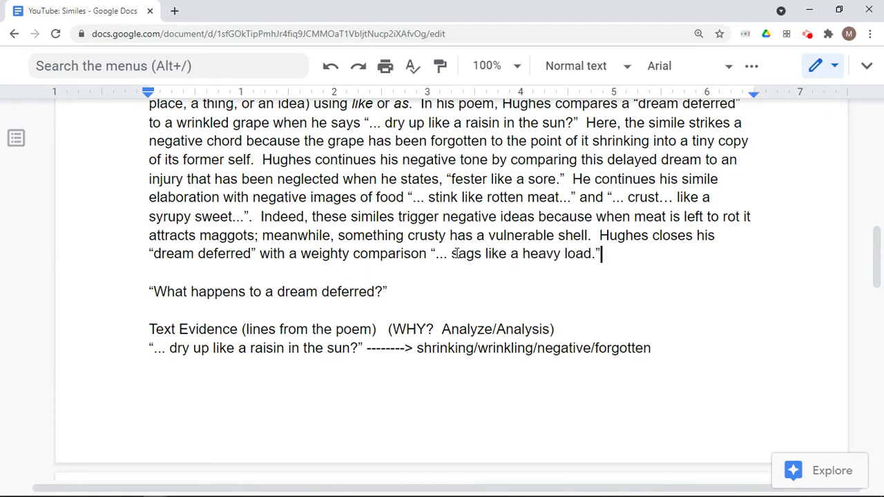
scroll(587, 284, up, 2)
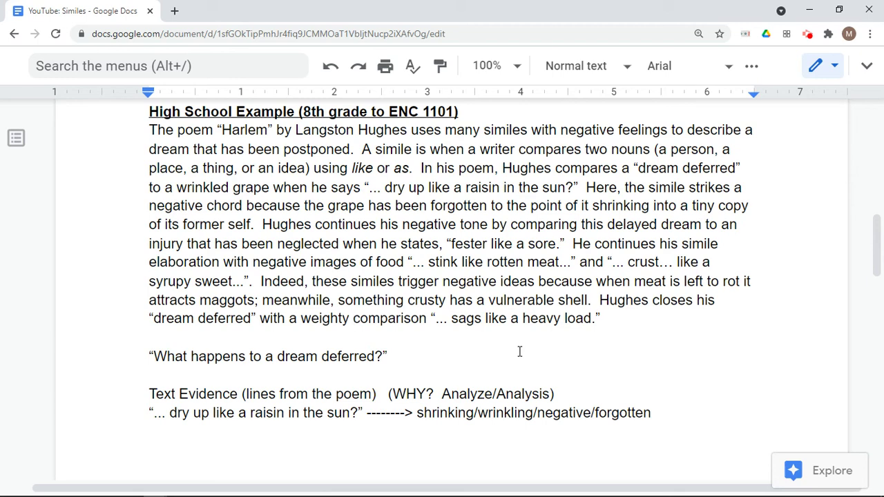
Delete the period inside the pasted heavy load quote.
scroll(552, 353, down, 4)
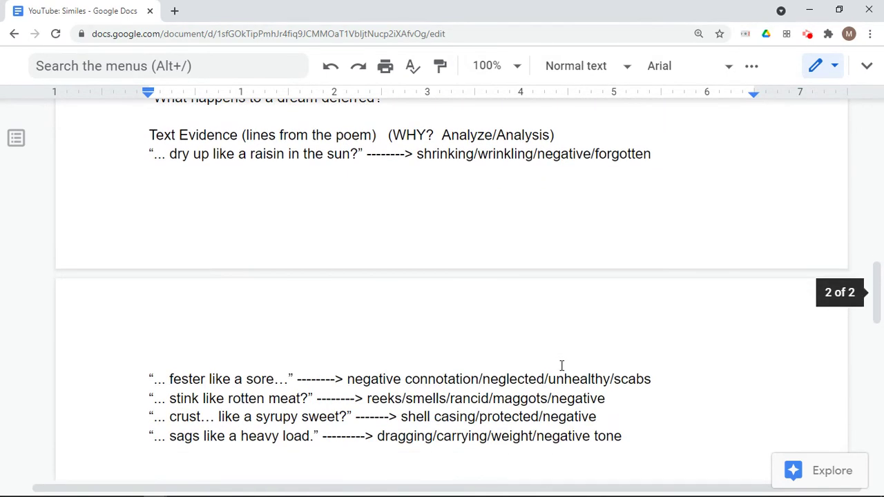
scroll(561, 365, up, 5)
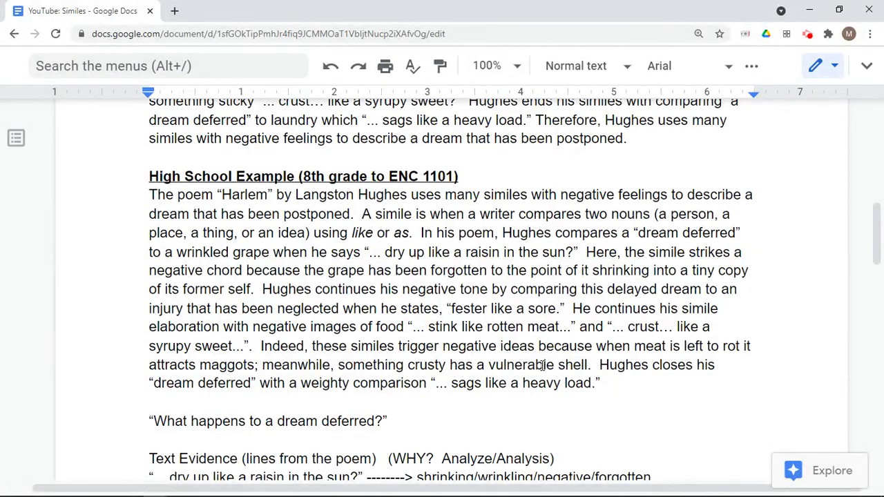
click(612, 385)
scroll(591, 391, down, 2)
scroll(573, 339, down, 3)
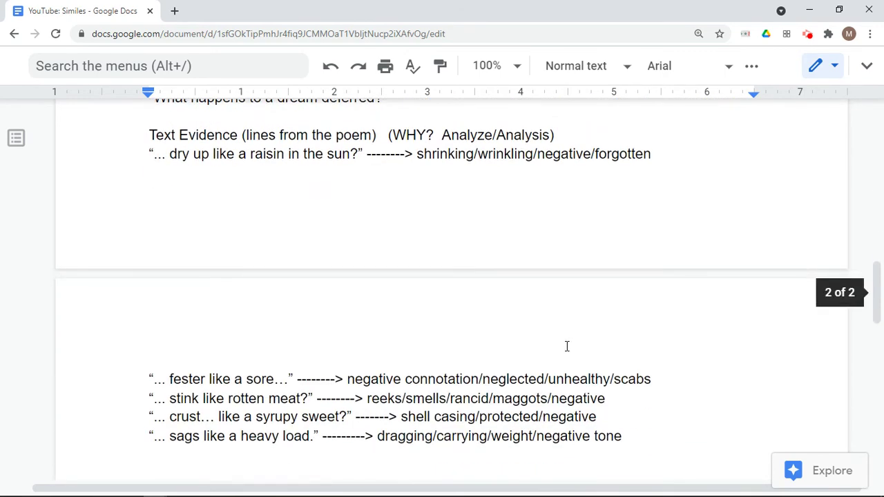
scroll(561, 419, up, 4)
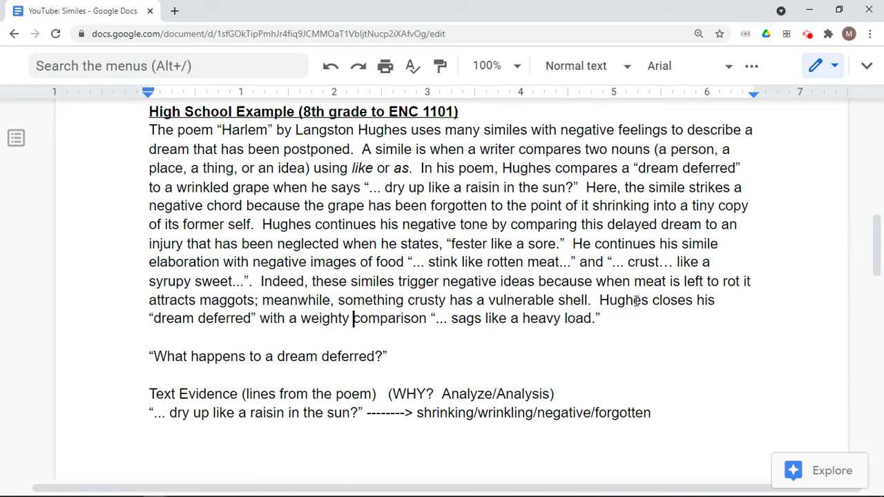
click(649, 318)
scroll(644, 330, down, 1)
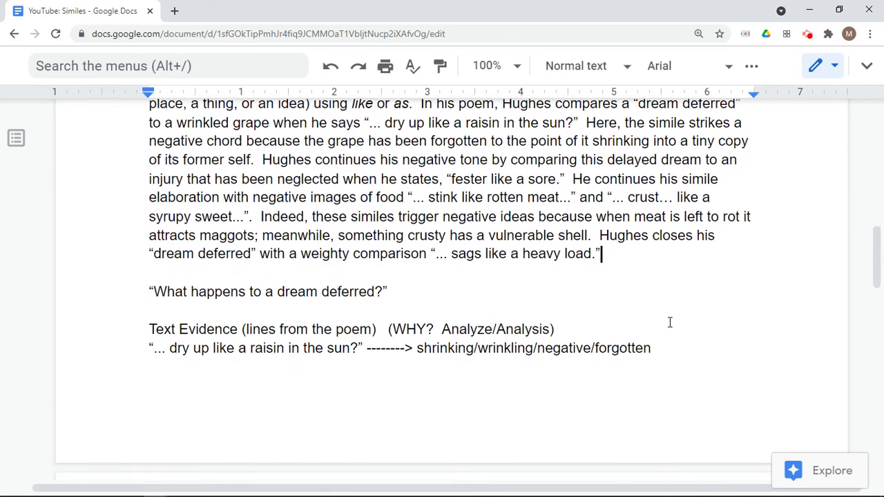
key(BackSpace)
Close the quote and continue with 'where he implies that'.
text(" )
text(whe)
text(re he see)
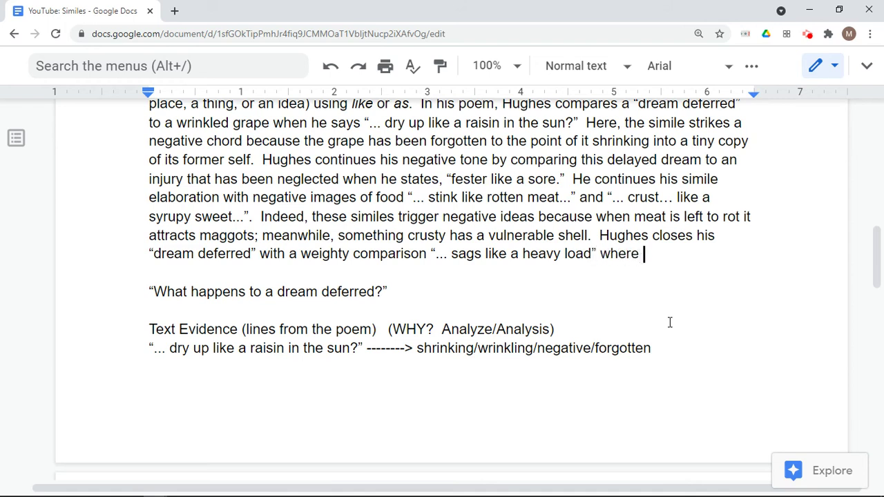
key(BackSpace)
key(BackSpace)
key(BackSpace)
text(implies that)
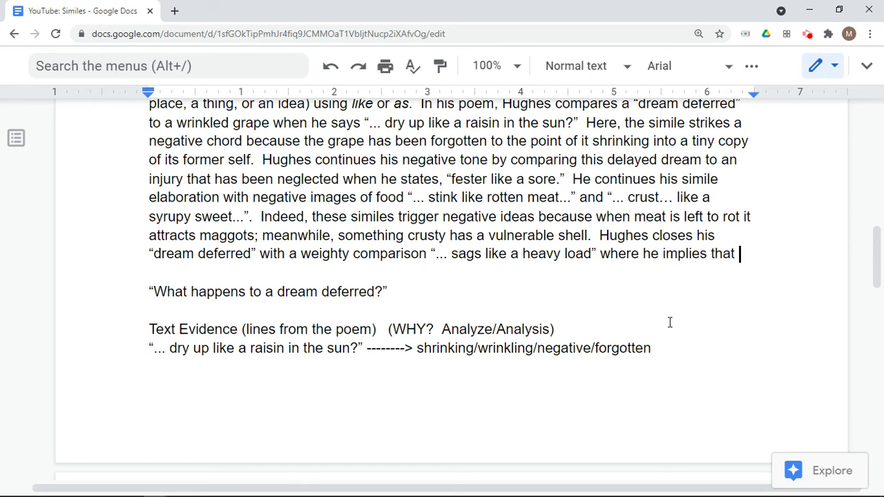
scroll(702, 329, down, 3)
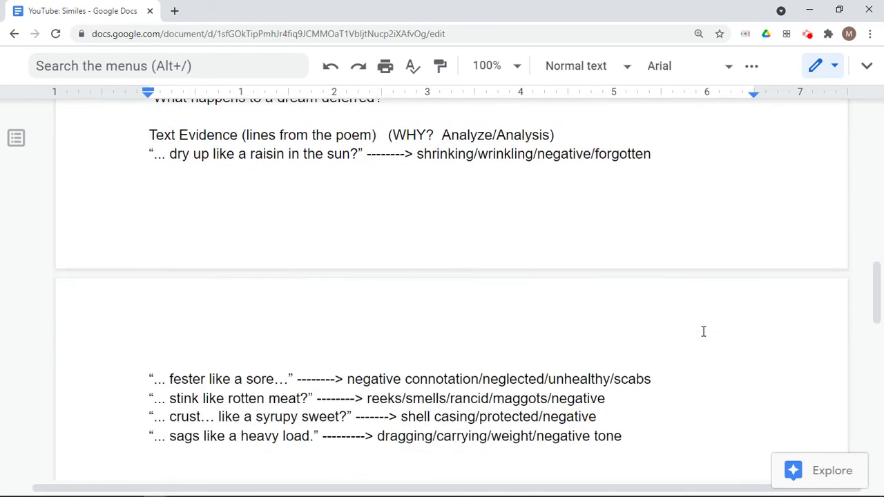
scroll(703, 331, up, 1)
scroll(704, 309, down, 1)
scroll(686, 333, up, 4)
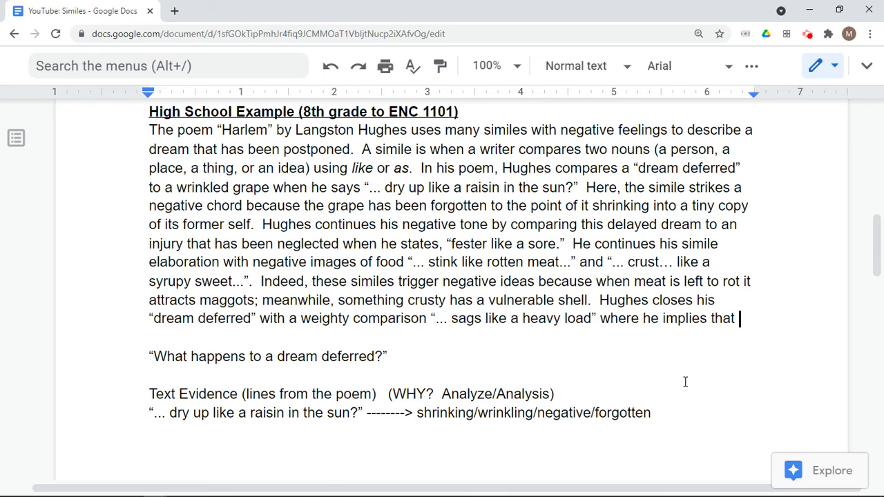
Type the closing clause 'the weight is too much to carry and drag.', fixing typos along the way.
text(the weight)
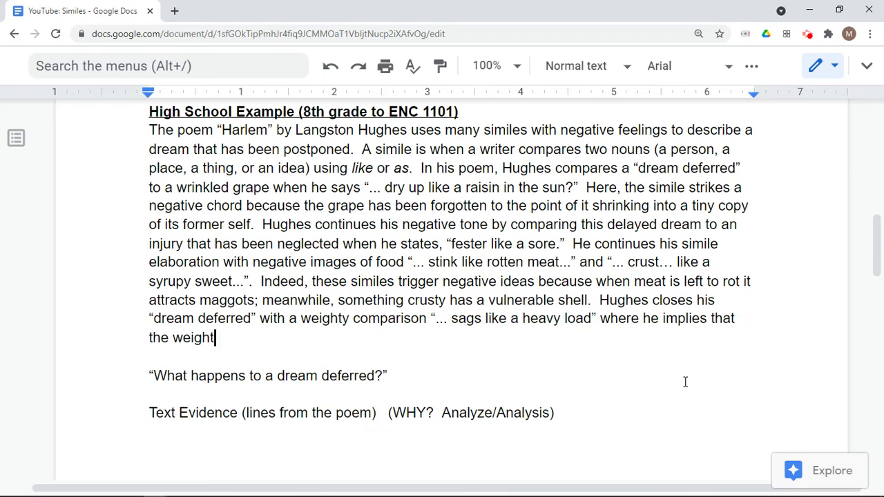
text( it)
key(BackSpace)
key(BackSpace)
text(s too mu)
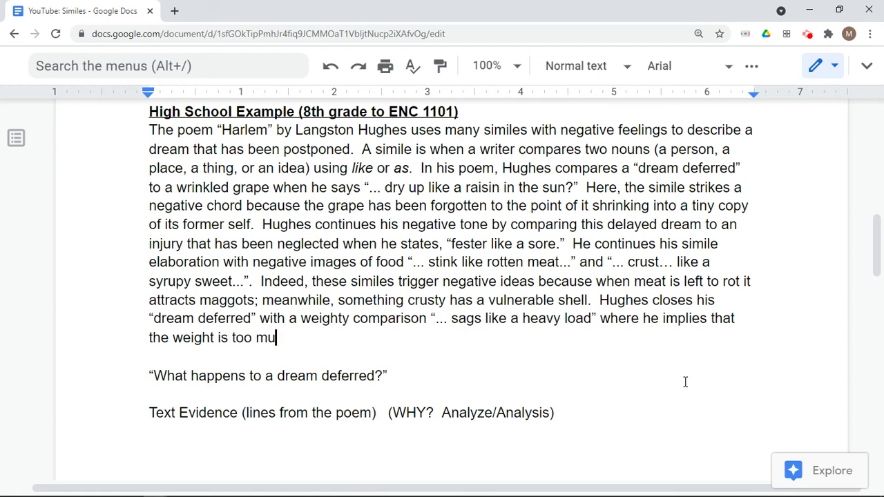
text(ch to bear)
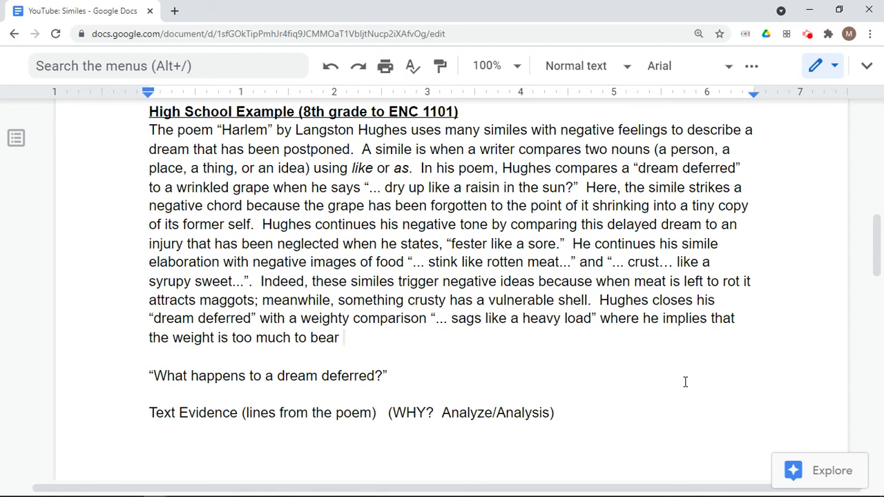
key(BackSpace)
key(BackSpace)
key(BackSpace)
key(BackSpace)
key(BackSpace)
text(carry and dray)
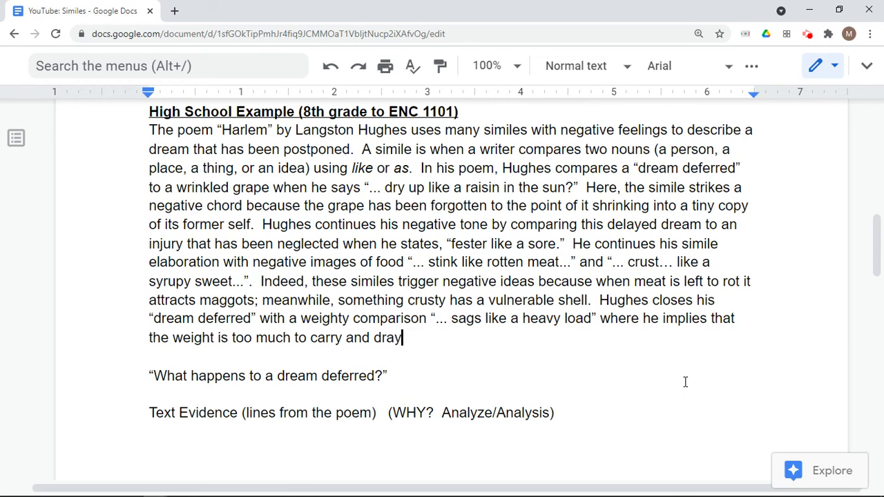
key(BackSpace)
text(g.)
scroll(685, 381, down, 4)
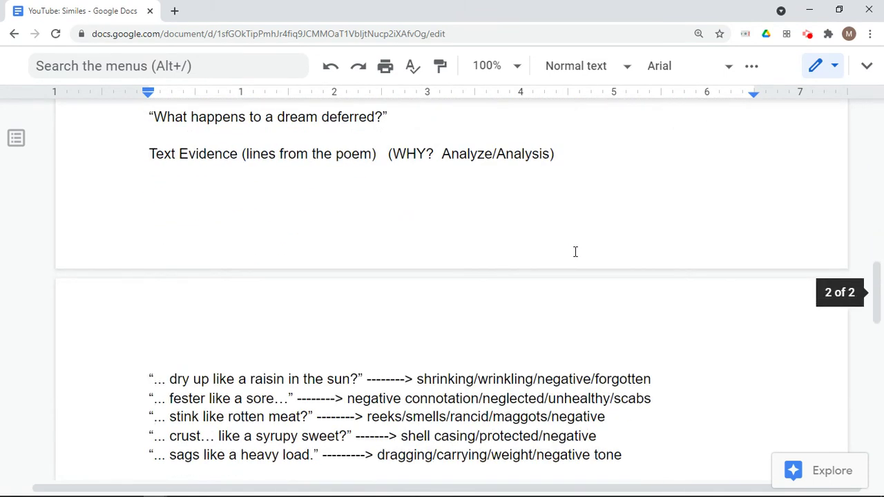
scroll(575, 251, up, 4)
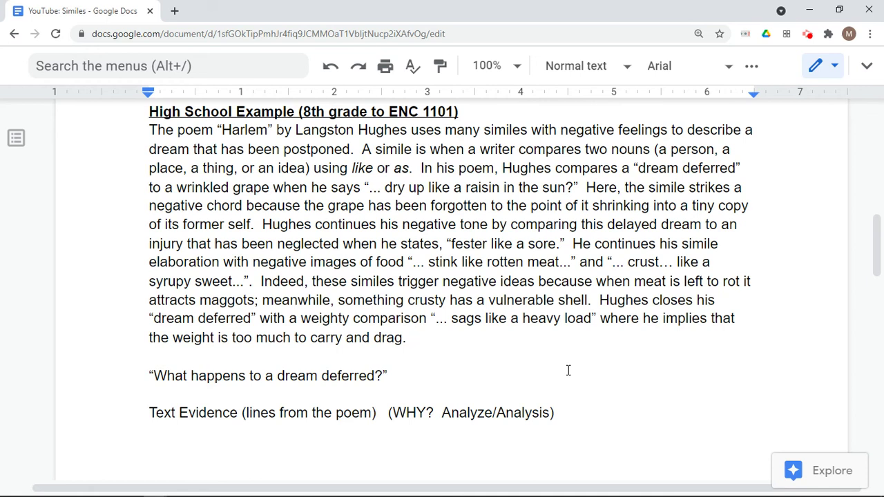
Remove 'carry and' so the sentence ends 'the weight is too much to drag.'.
click(232, 338)
key(BackSpace)
key(BackSpace)
key(BackSpace)
key(BackSpace)
key(BackSpace)
key(BackSpace)
key(BackSpace)
key(BackSpace)
key(BackSpace)
key(BackSpace)
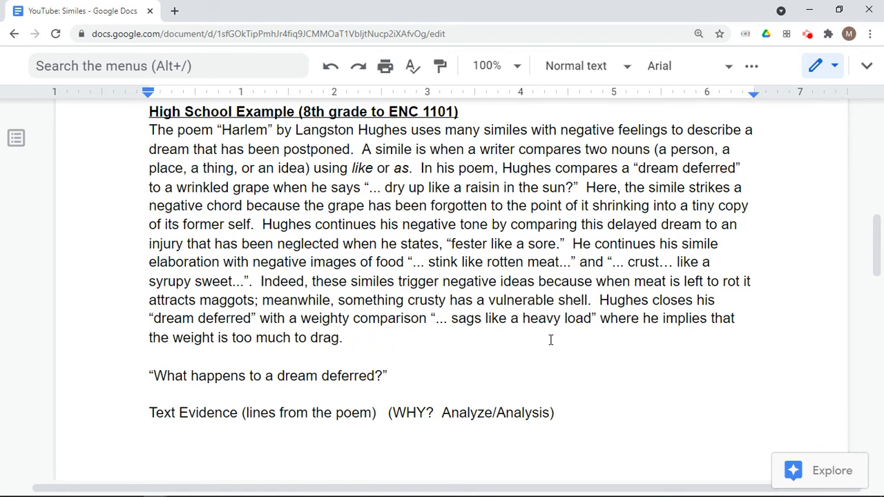
key(Right)
key(Right)
key(Right)
key(Right)
key(Delete)
text(.)
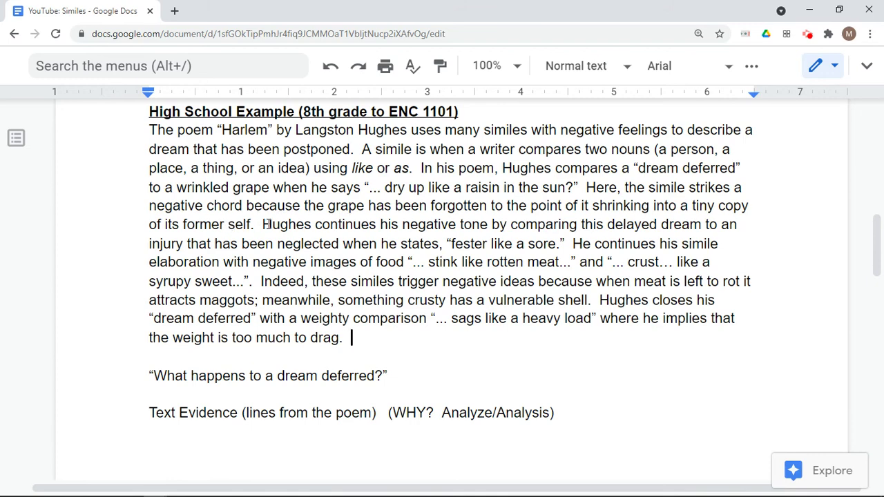
Insert '... ' before 'fester' so the quote reads '... fester like a sore.'.
drag(263, 224, 544, 244)
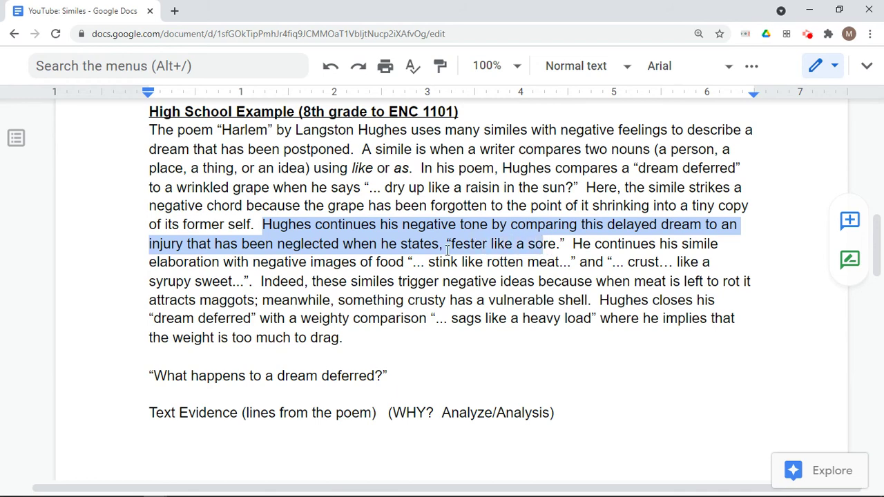
click(452, 245)
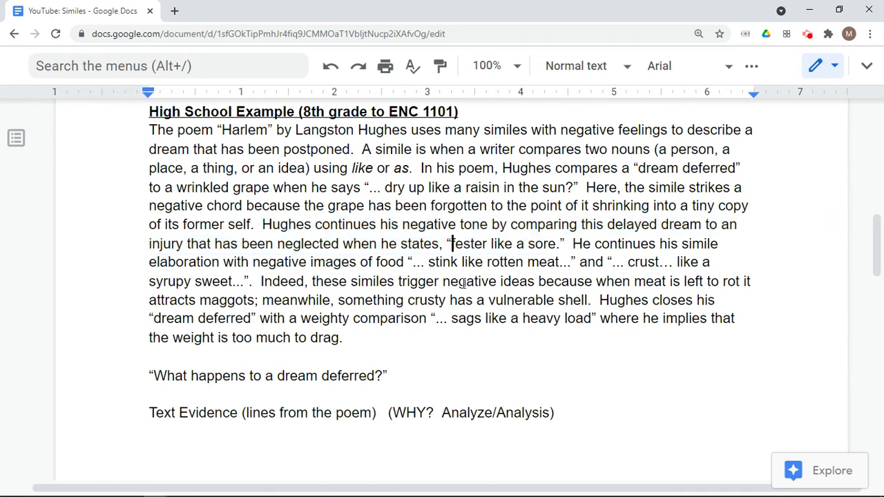
text(...)
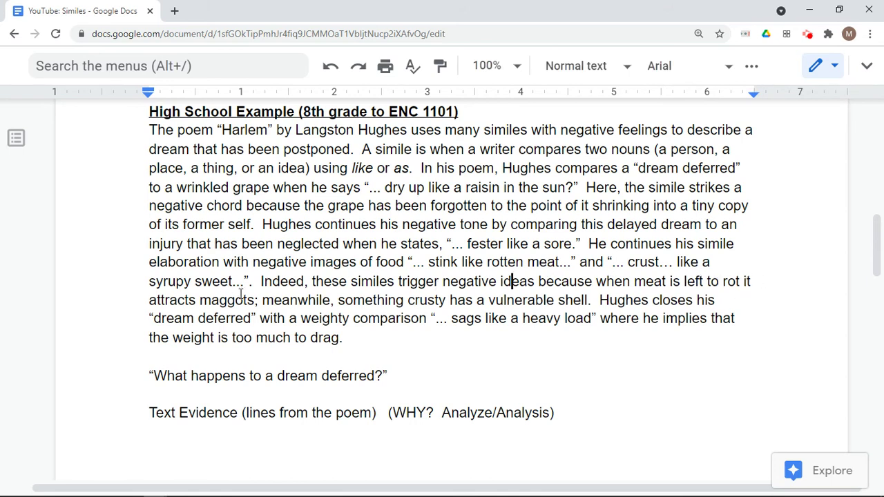
click(408, 300)
click(589, 300)
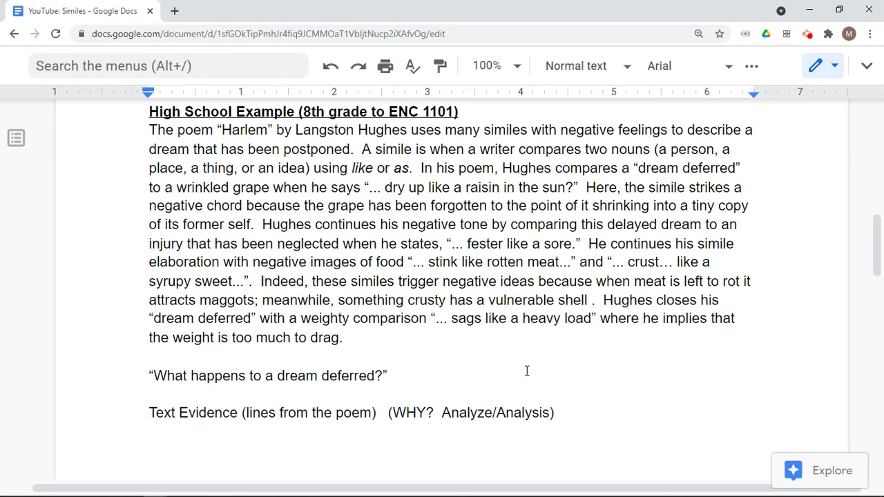
Append ', yet one cannot get to the delicious center' after 'shell', revising the drafted wording.
key(BackSpace)
text(, )
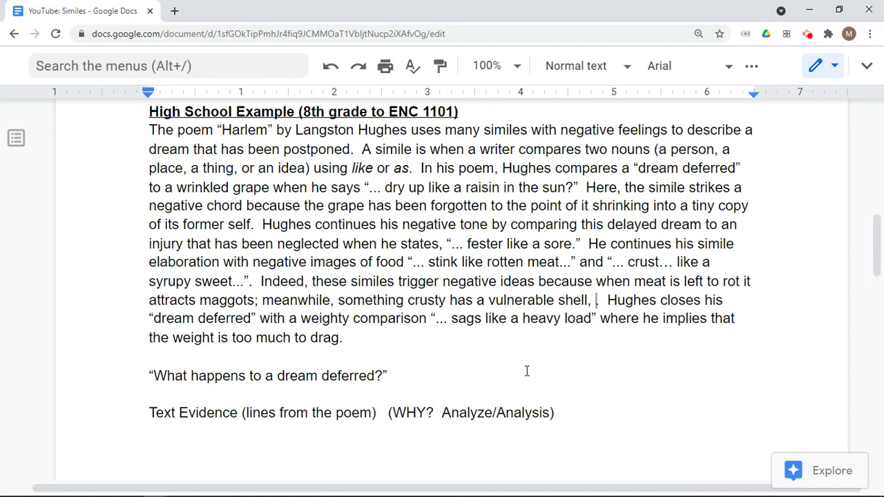
text(yet we c)
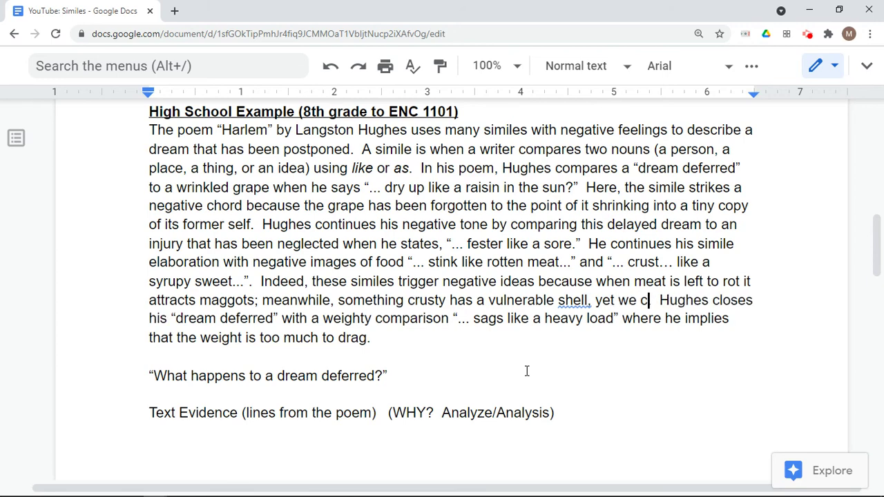
text(annot)
text(get to the )
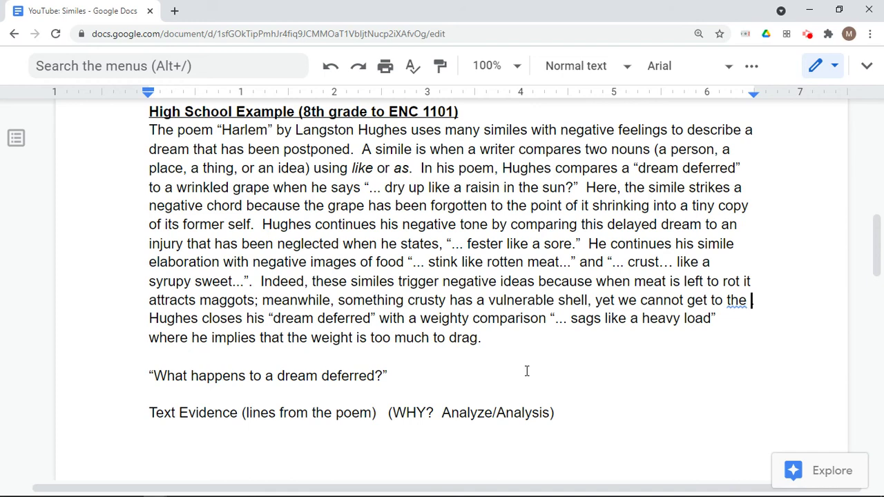
text(sugary)
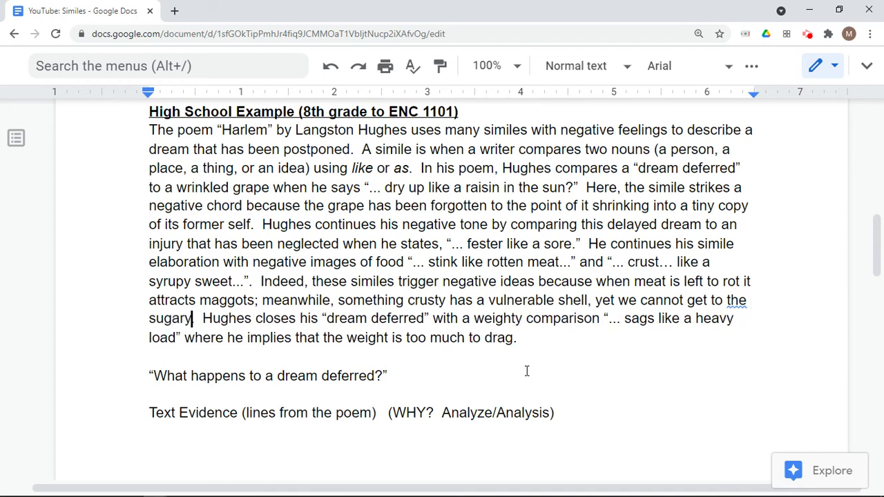
key(BackSpace)
key(BackSpace)
key(BackSpace)
key(BackSpace)
key(BackSpace)
key(BackSpace)
key(BackSpace)
key(BackSpace)
key(BackSpace)
key(BackSpace)
key(BackSpace)
key(BackSpace)
key(BackSpace)
key(BackSpace)
key(BackSpace)
key(BackSpace)
key(BackSpace)
key(BackSpace)
key(BackSpace)
key(BackSpace)
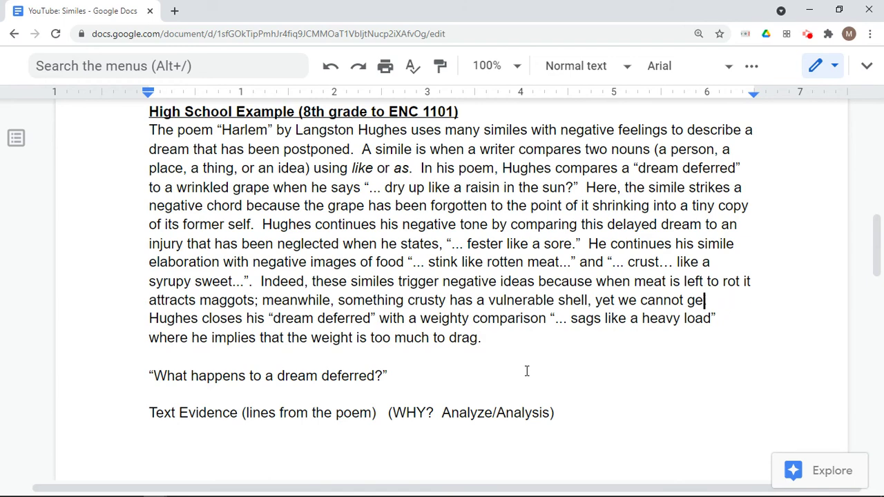
key(BackSpace)
key(BackSpace)
key(BackSpace)
key(BackSpace)
key(BackSpace)
key(BackSpace)
key(BackSpace)
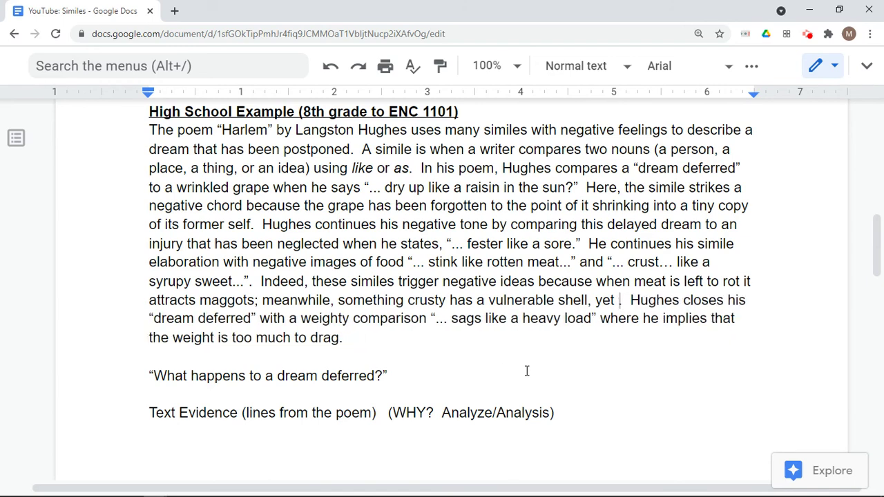
text(the)
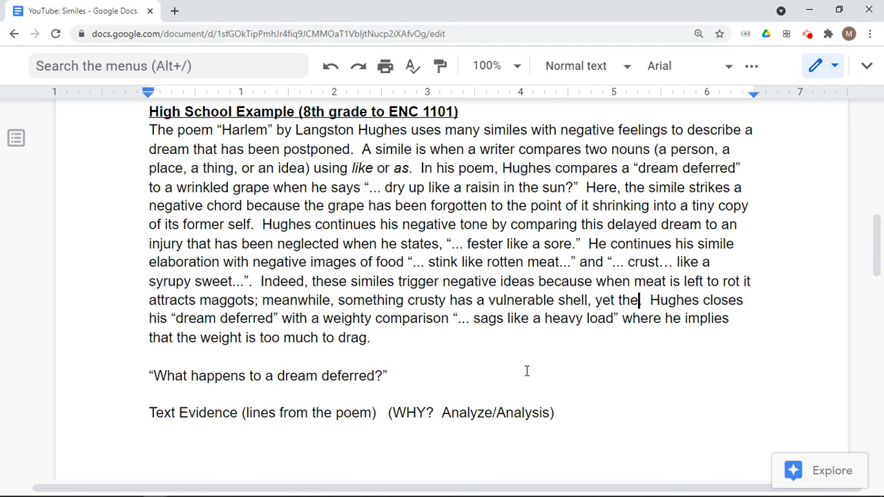
key(BackSpace)
key(BackSpace)
key(BackSpace)
text(we can)
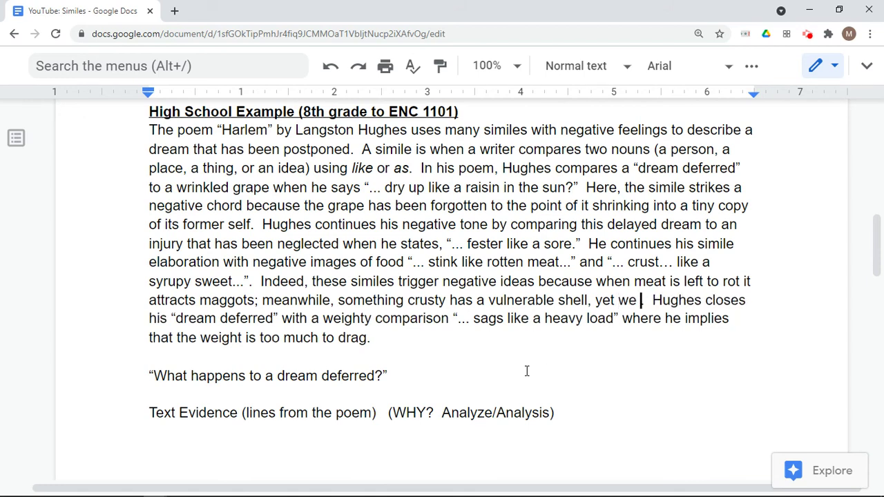
text(not g)
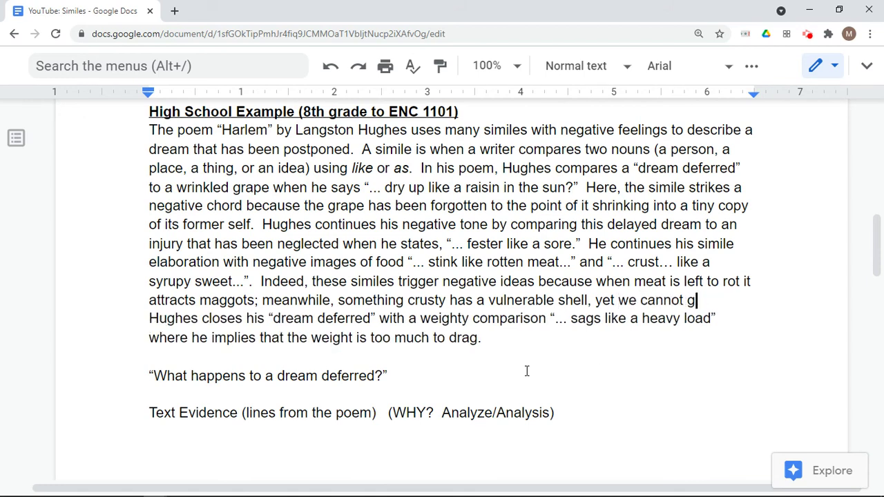
text(et to the)
key(BackSpace)
key(BackSpace)
key(BackSpace)
key(BackSpace)
key(BackSpace)
key(BackSpace)
key(BackSpace)
key(BackSpace)
key(BackSpace)
key(BackSpace)
key(BackSpace)
key(BackSpace)
key(BackSpace)
key(BackSpace)
key(BackSpace)
key(BackSpace)
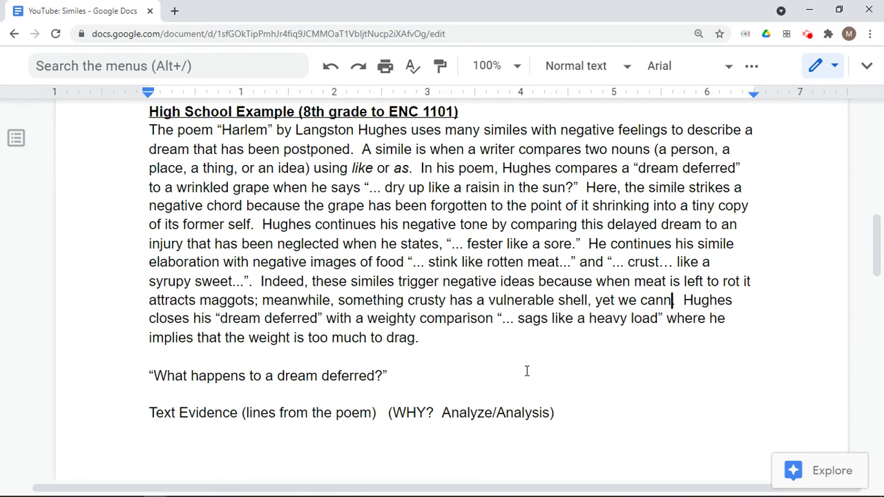
key(BackSpace)
key(BackSpace)
key(BackSpace)
key(BackSpace)
text(one canno)
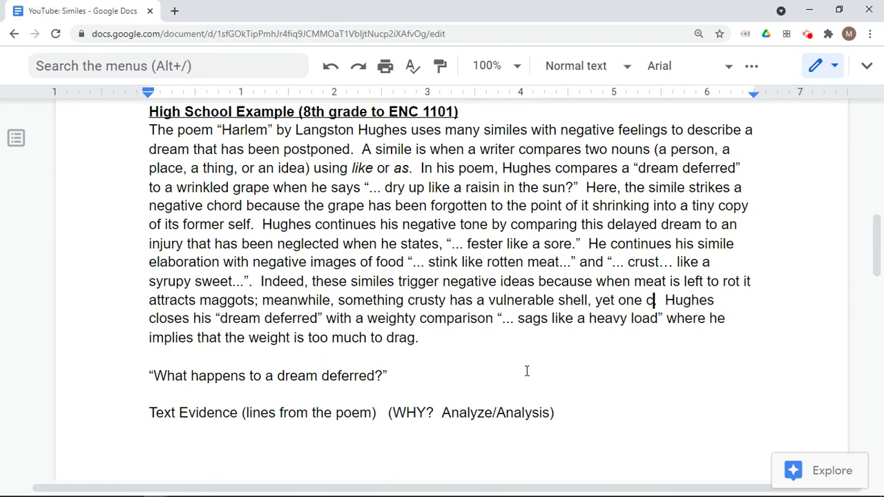
text(t get to the )
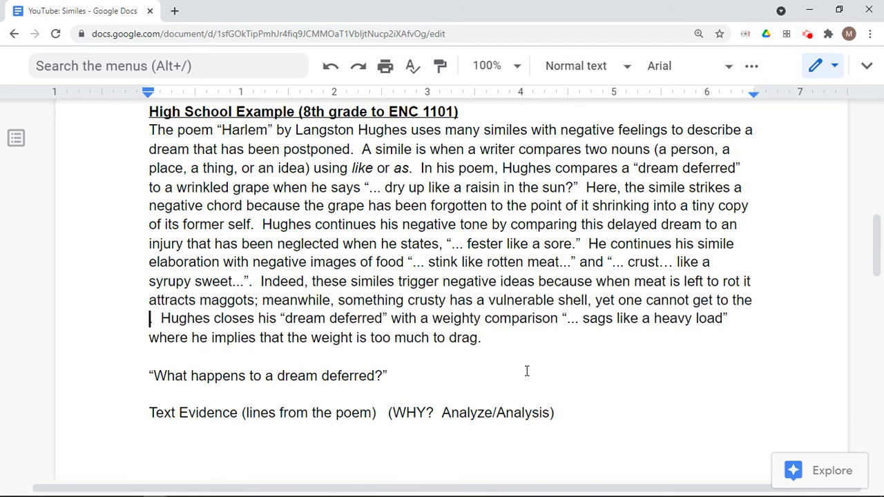
text(s)
key(BackSpace)
text(delicious)
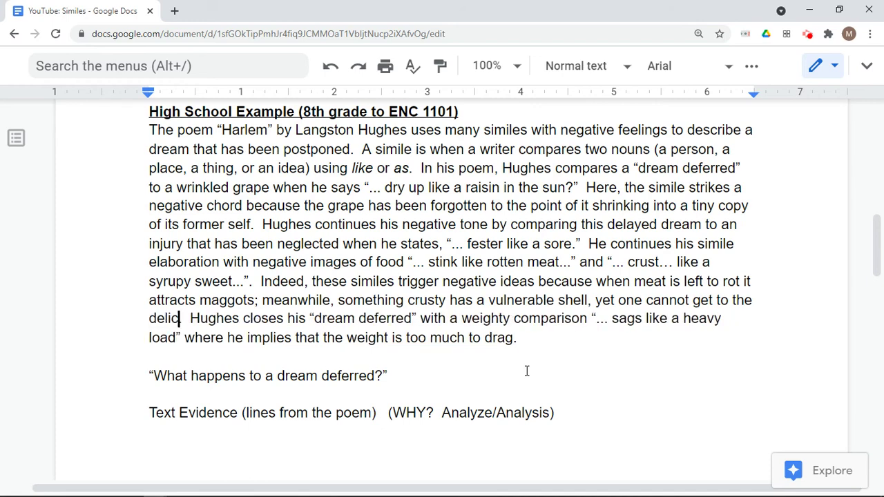
text( center.)
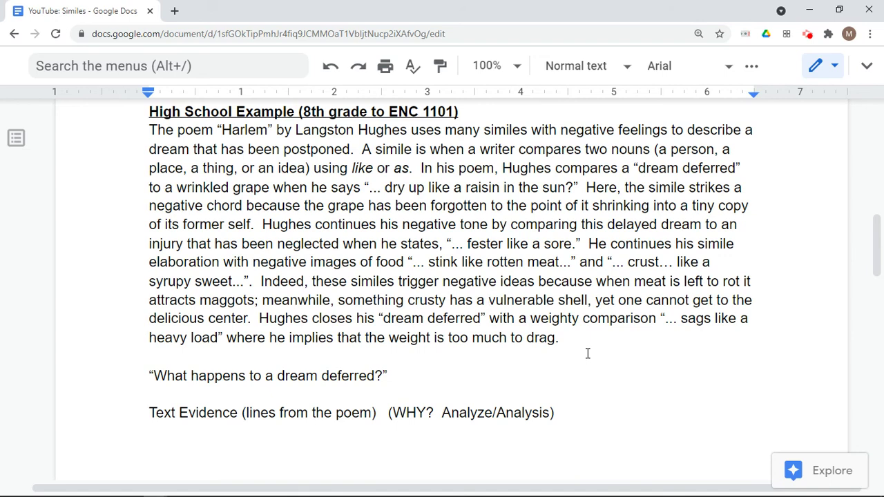
Delete the 'yet one cannot get to the delicious center' clause after 'shell'.
click(248, 318)
key(BackSpace)
key(BackSpace)
key(BackSpace)
key(BackSpace)
key(BackSpace)
key(BackSpace)
key(BackSpace)
key(BackSpace)
key(BackSpace)
key(BackSpace)
key(BackSpace)
key(BackSpace)
key(BackSpace)
key(BackSpace)
key(BackSpace)
key(BackSpace)
key(BackSpace)
key(BackSpace)
key(BackSpace)
key(BackSpace)
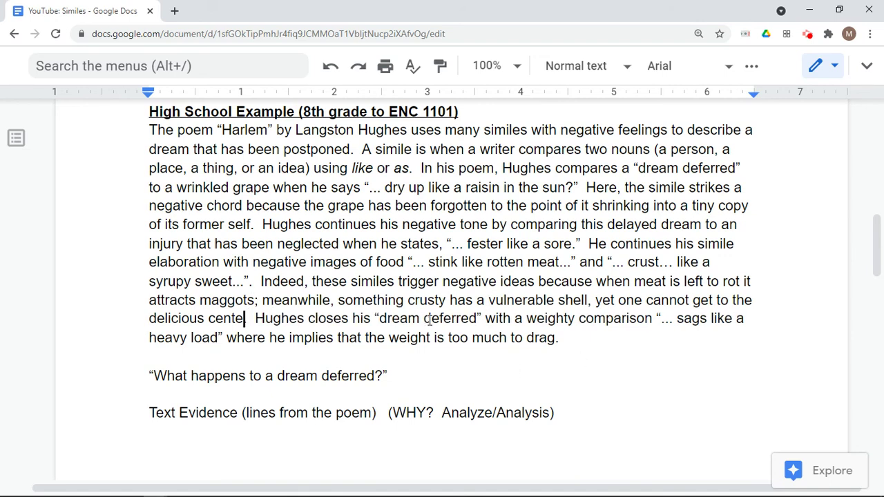
key(BackSpace)
key(BackSpace)
key(BackSpace)
key(BackSpace)
key(BackSpace)
key(BackSpace)
key(BackSpace)
key(BackSpace)
key(BackSpace)
key(BackSpace)
key(BackSpace)
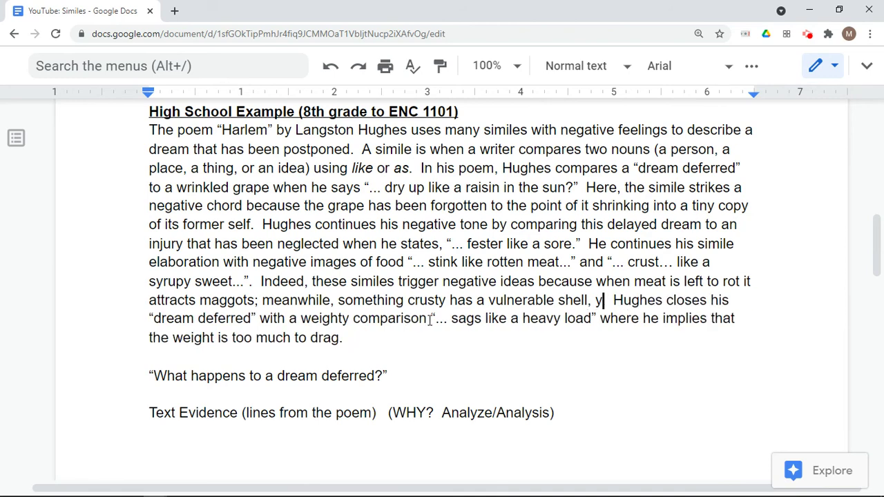
Add ', exposed' after 'vulnerable' in the crusty-shell sentence.
double_click(366, 337)
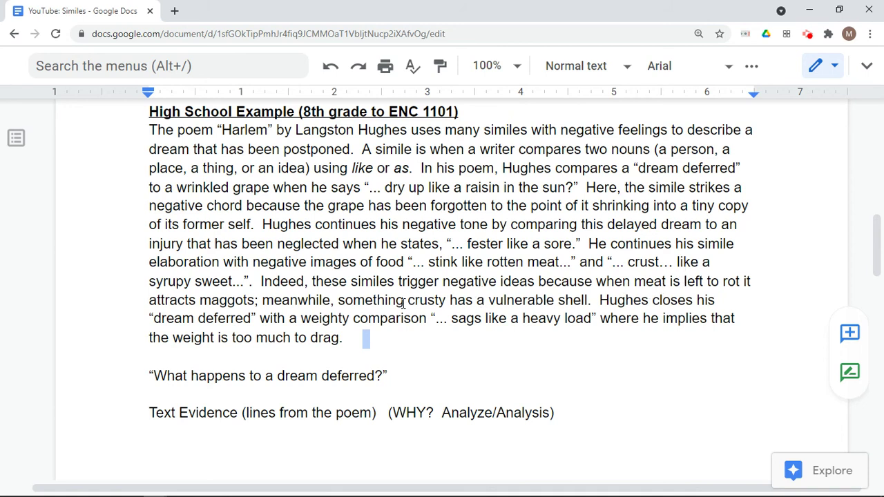
click(404, 302)
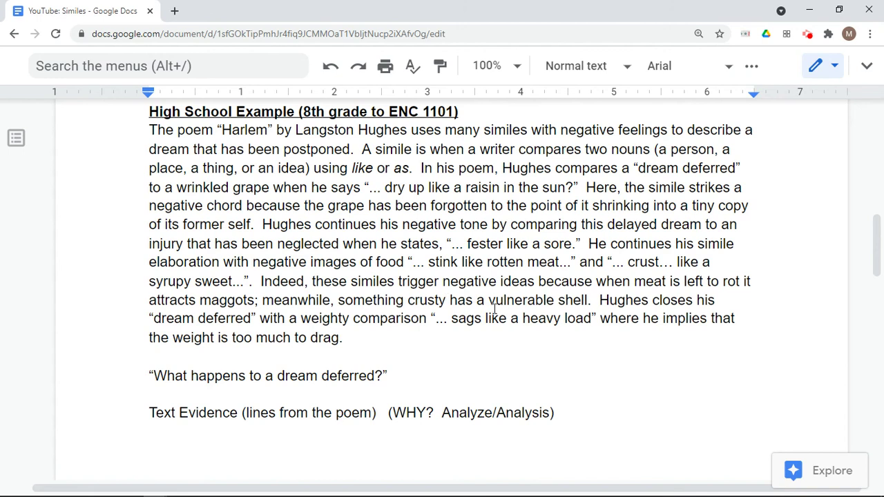
click(559, 301)
key(BackSpace)
text(, exp)
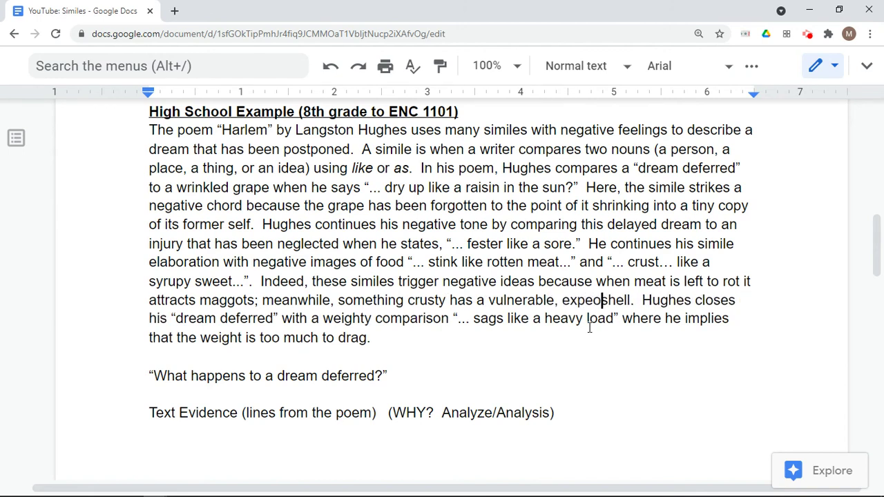
text(osed)
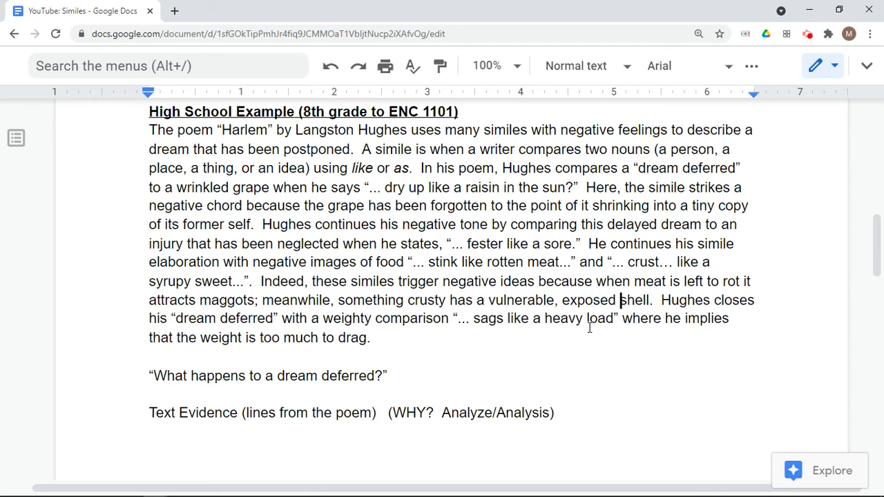
Insert 'simply' before 'too much to drag' and start a new sentence with 'Therefore'.
key(Down)
click(262, 334)
text(simp)
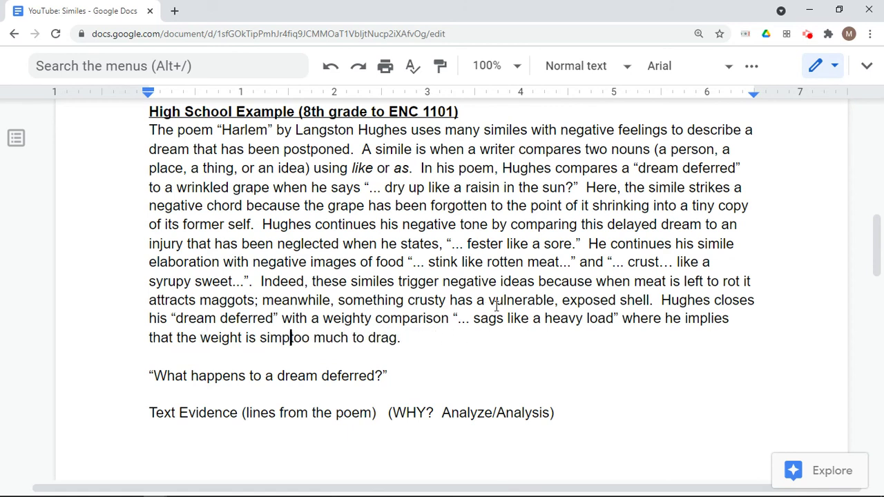
text(ly)
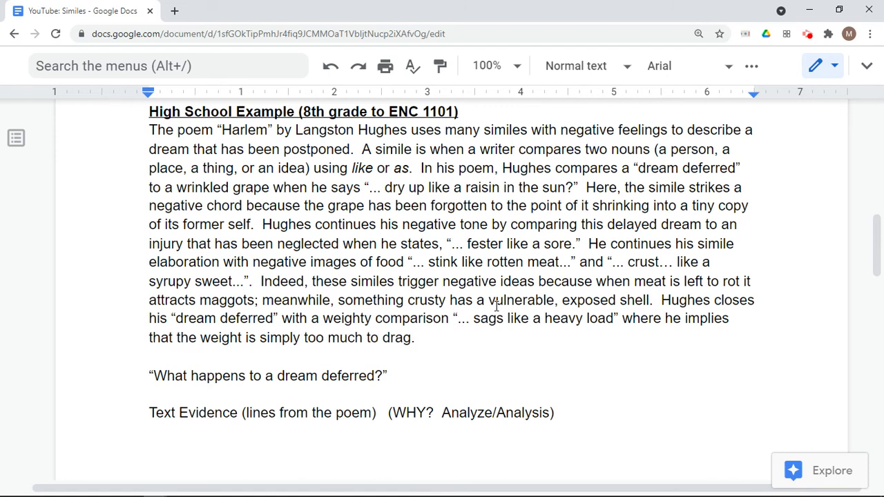
key(Up)
key(Right)
key(Right)
key(Right)
key(Right)
key(Right)
key(Right)
key(Right)
key(Right)
key(Right)
key(Right)
key(Right)
key(Right)
key(Right)
key(Right)
key(Right)
key(Right)
key(Right)
text(.  Therefore)
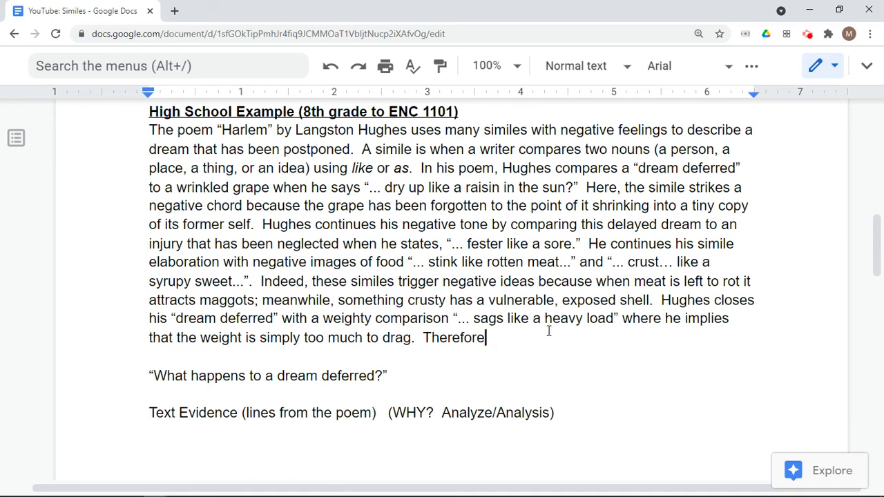
Finish the Therefore sentence: ', Hughes highlights all the negative experiences connected to delaying a dream.'.
text(,)
text(Hughes)
text(high)
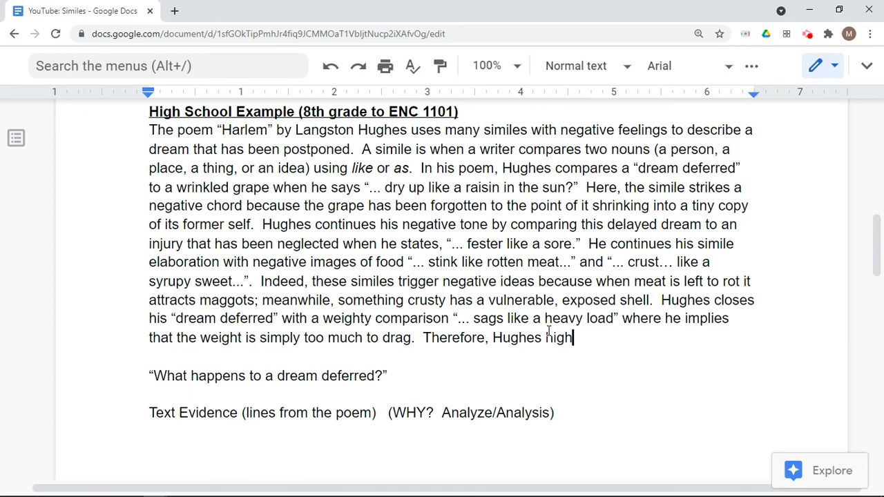
click(149, 131)
drag(149, 132, 351, 153)
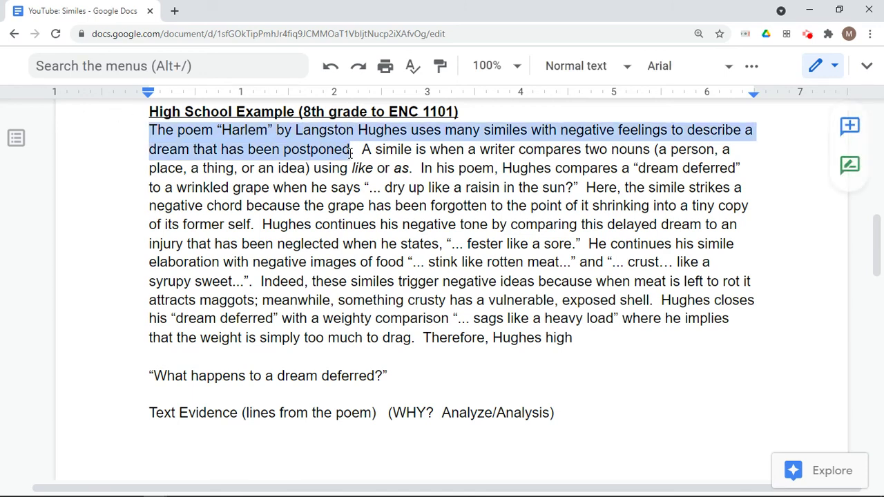
click(574, 338)
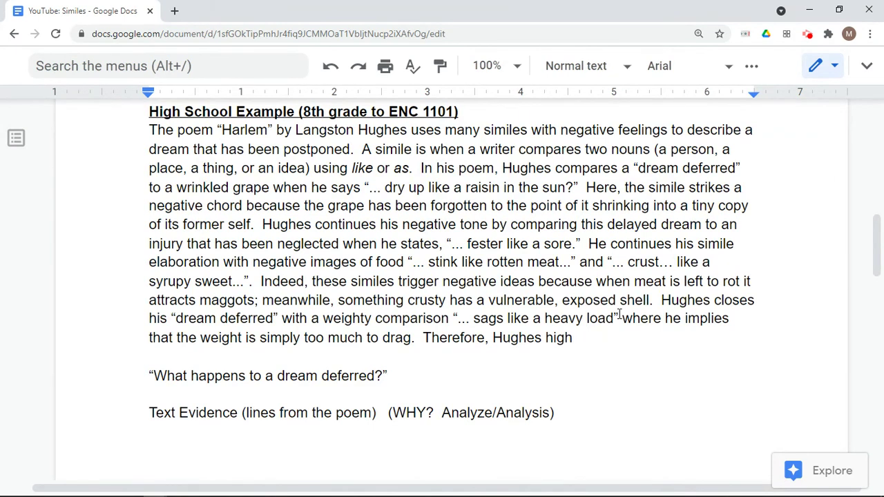
text(lights the)
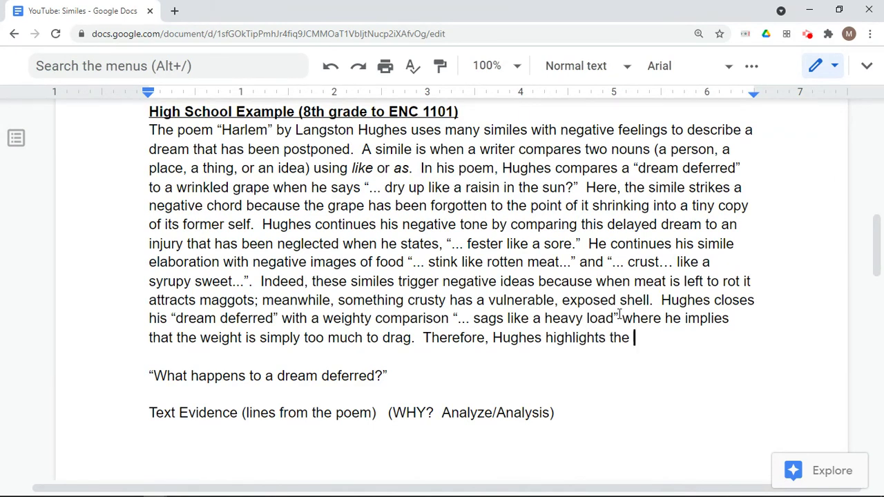
key(BackSpace)
key(BackSpace)
key(BackSpace)
key(BackSpace)
text(all the n)
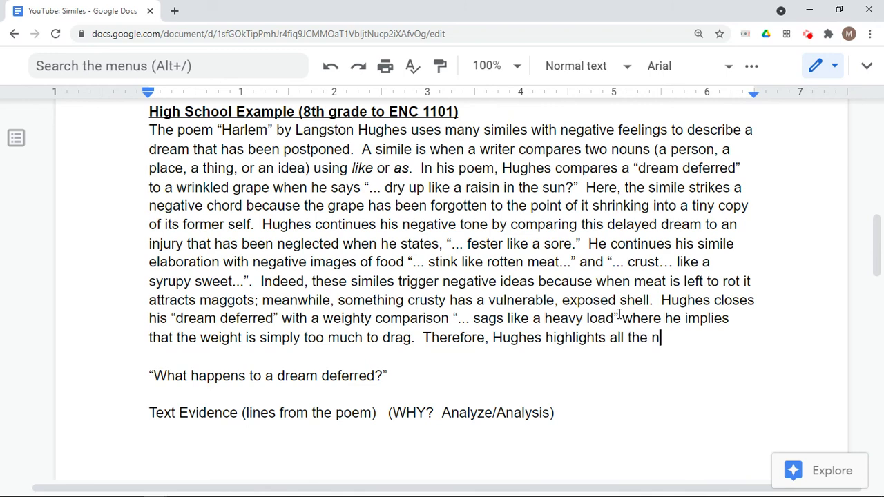
text(egative )
text(experiences)
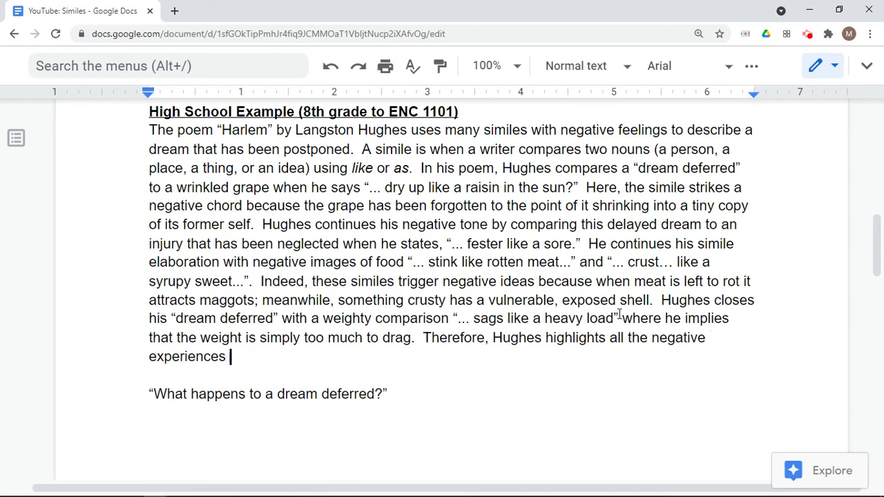
text( connected to )
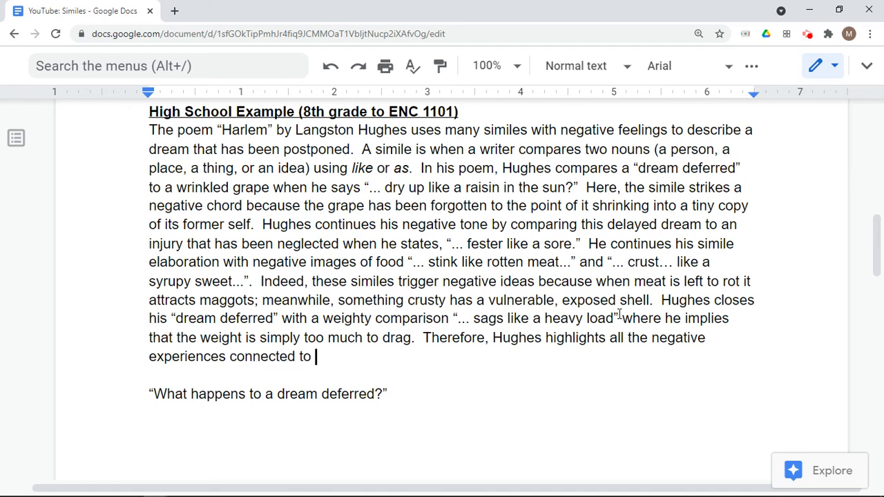
text(dea)
key(BackSpace)
text(laying )
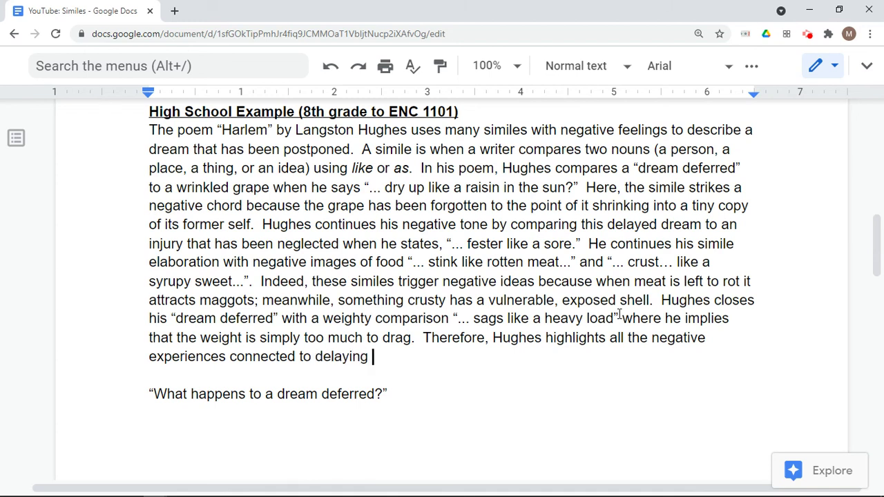
text(a dream)
key(BackSpace)
key(BackSpace)
key(BackSpace)
text(eam.)
Insert a page break so the dream-deferred question starts on a new page.
scroll(615, 317, down, 1)
scroll(615, 317, down, 2)
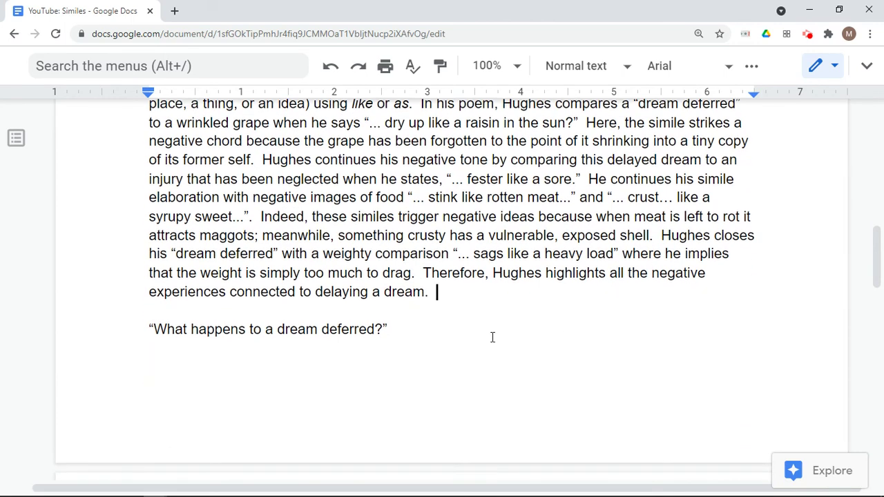
click(339, 309)
key(Return)
key(ctrl+Return)
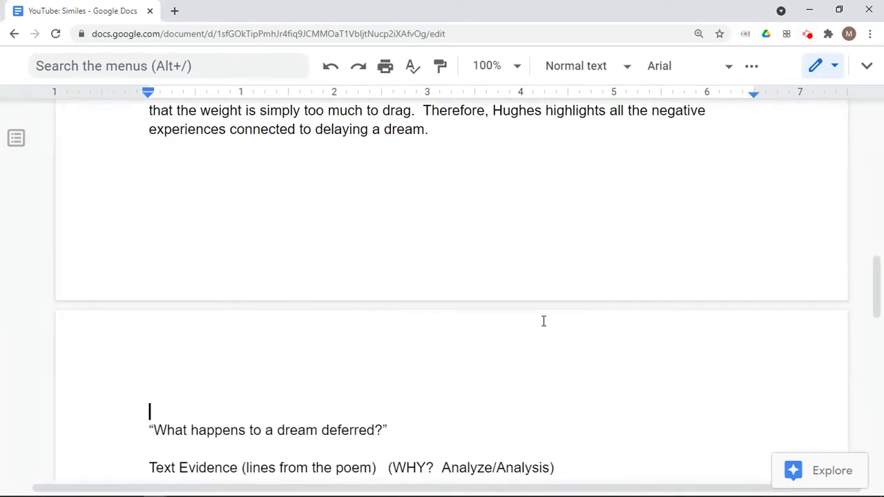
Increase the browser's page zoom one step and return to the High School Example paragraph.
scroll(499, 331, up, 8)
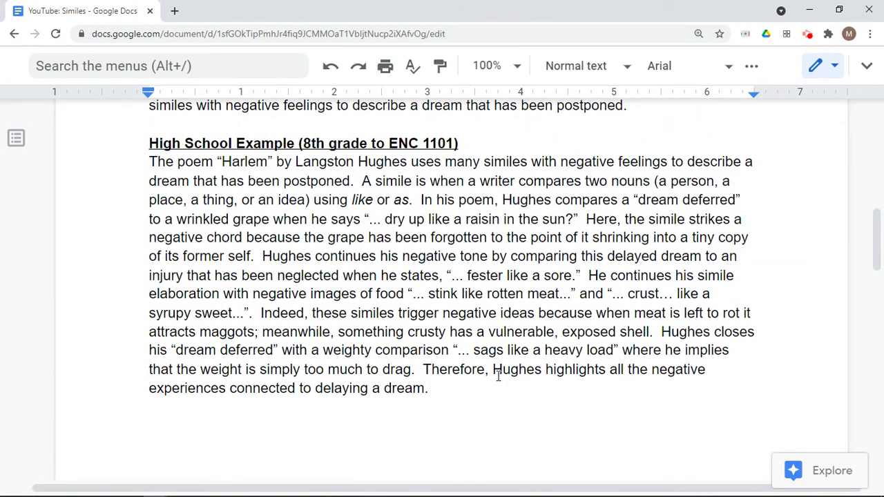
click(869, 34)
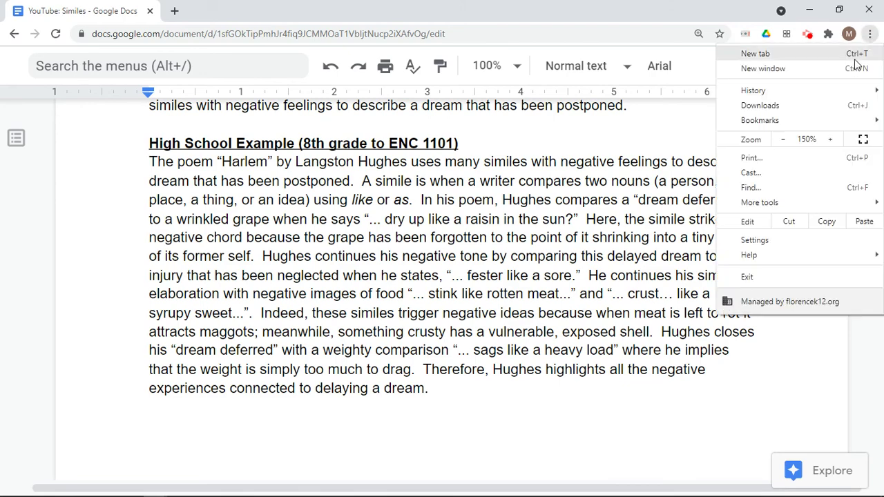
click(829, 139)
click(830, 138)
click(829, 138)
click(830, 139)
click(475, 476)
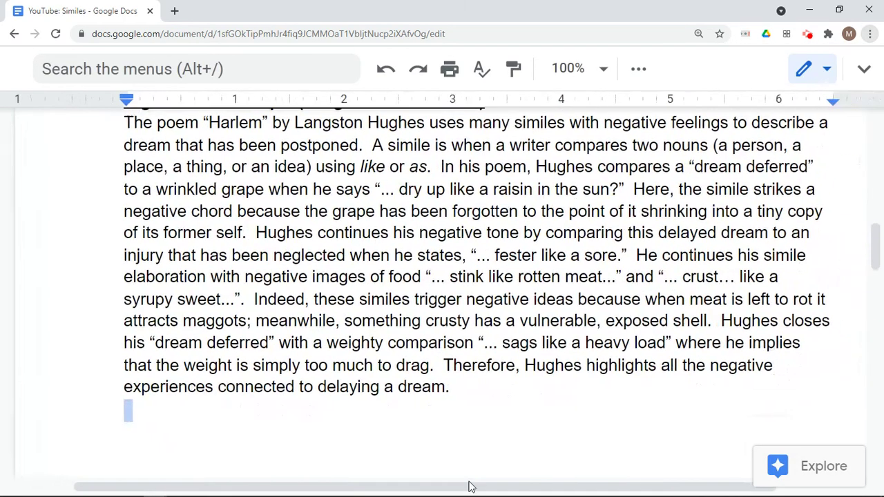
drag(470, 490, 503, 474)
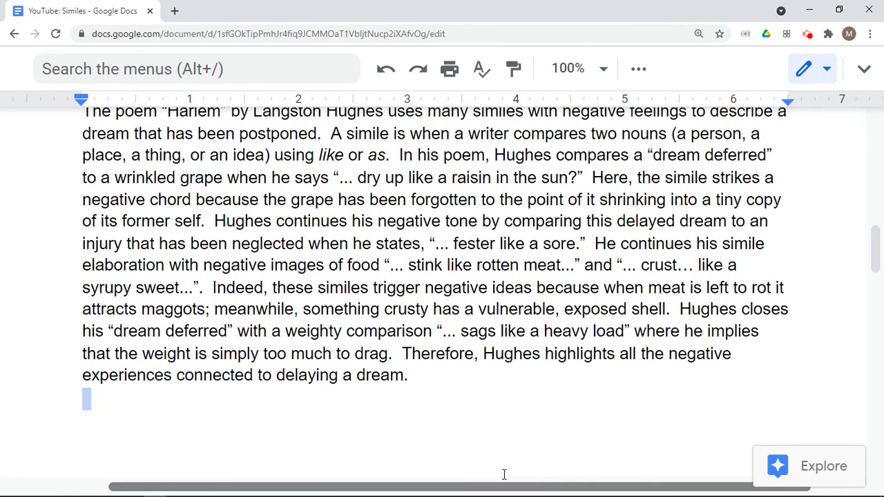
drag(877, 263, 878, 256)
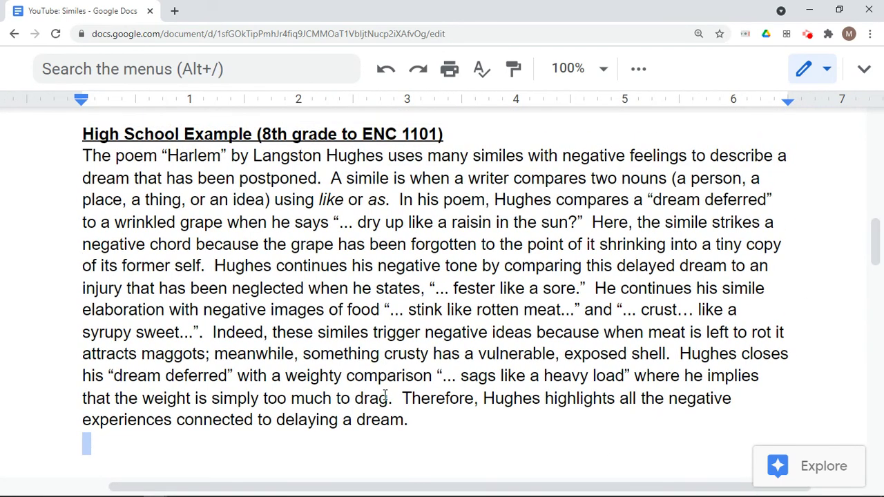
click(451, 417)
Replace 'continues' with 'expands on' in 'He continues his simile elaboration'.
click(676, 288)
click(308, 265)
click(698, 288)
key(BackSpace)
key(BackSpace)
key(BackSpace)
key(BackSpace)
key(BackSpace)
key(BackSpace)
key(BackSpace)
key(BackSpace)
key(BackSpace)
key(BackSpace)
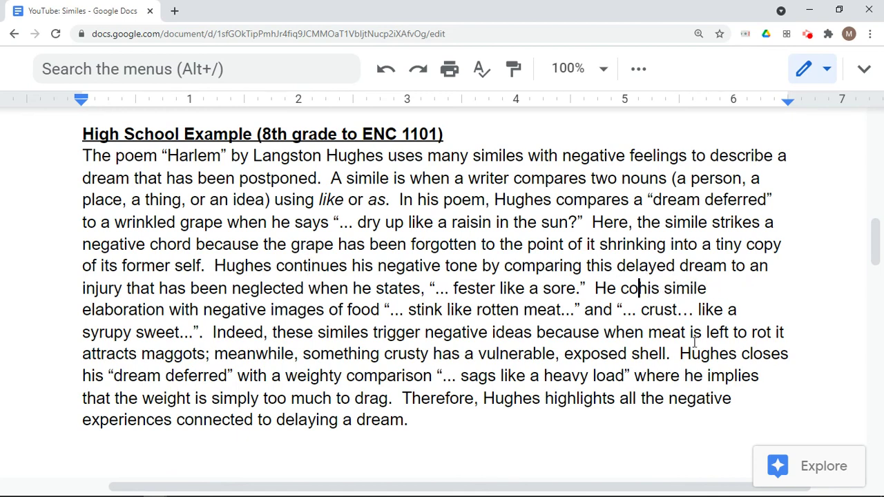
text(expands on)
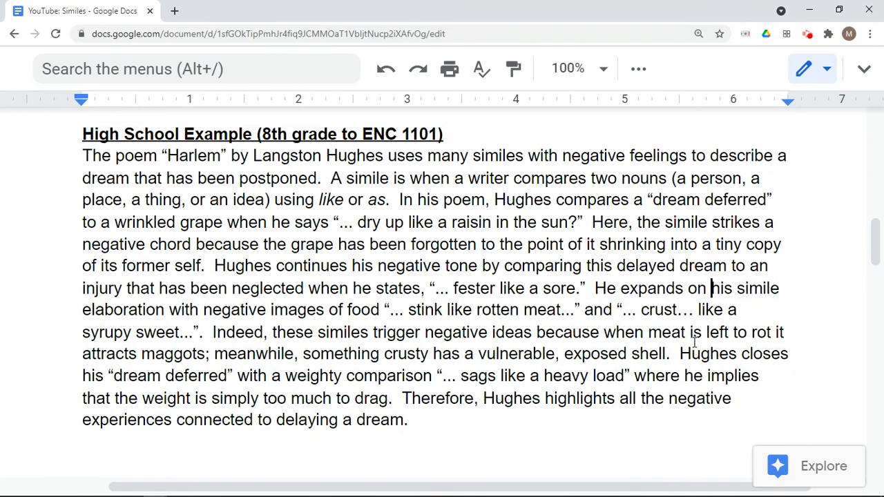
key(Down)
key(Down)
key(Down)
key(Down)
key(Down)
key(Down)
click(620, 406)
text(with war)
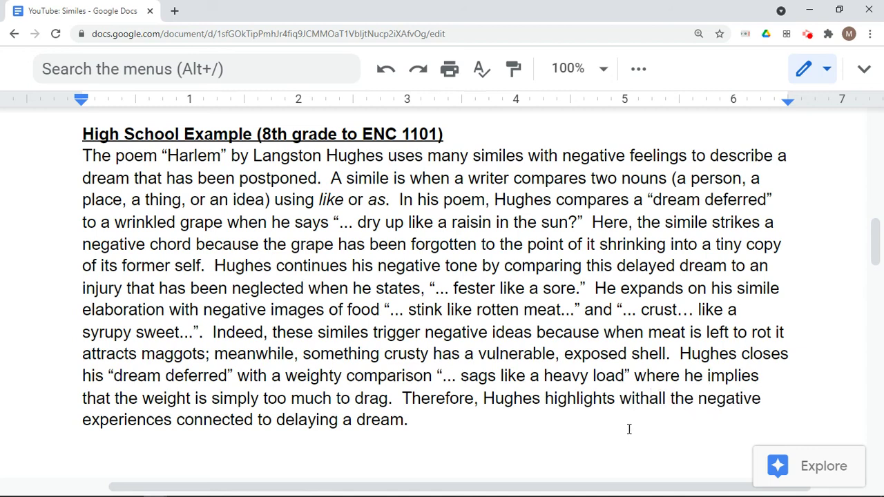
text(nings)
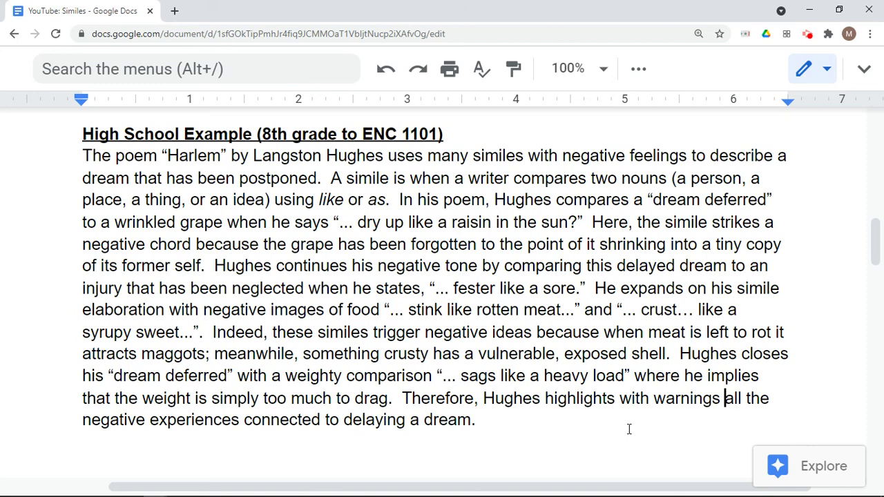
key(BackSpace)
key(BackSpace)
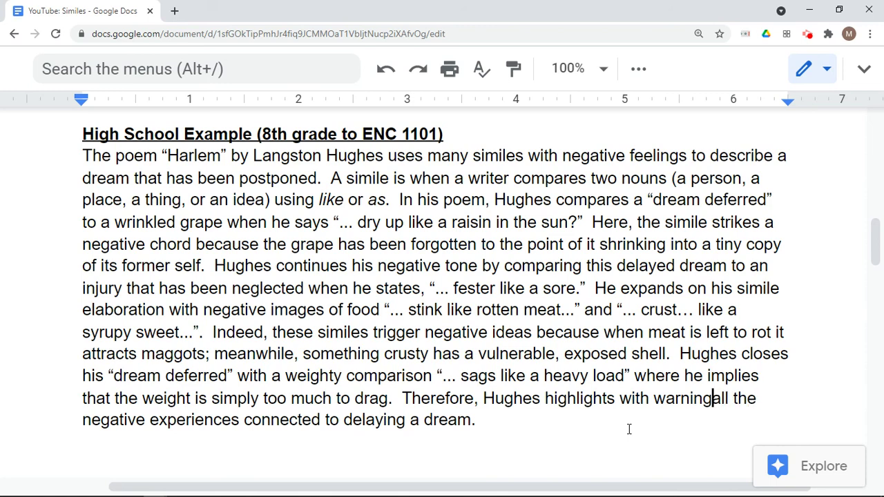
text(s)
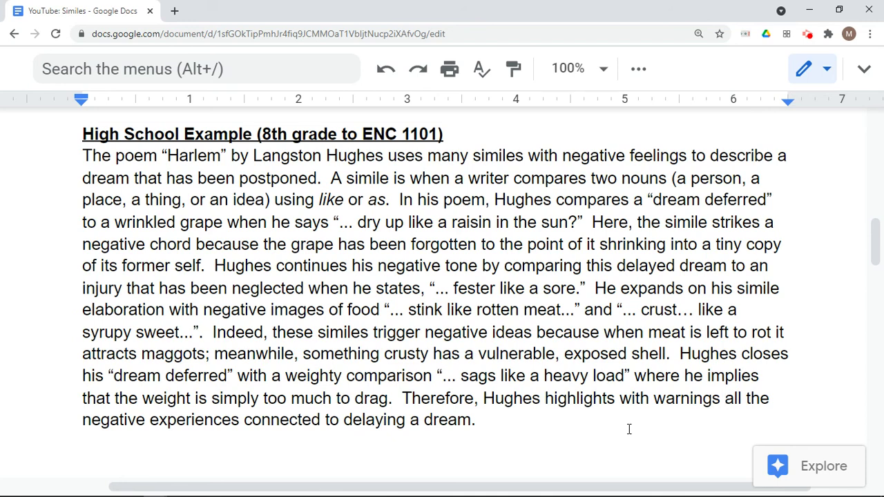
key(BackSpace)
key(BackSpace)
key(BackSpace)
key(BackSpace)
key(BackSpace)
key(BackSpace)
key(BackSpace)
key(BackSpace)
key(BackSpace)
key(BackSpace)
key(BackSpace)
key(BackSpace)
key(BackSpace)
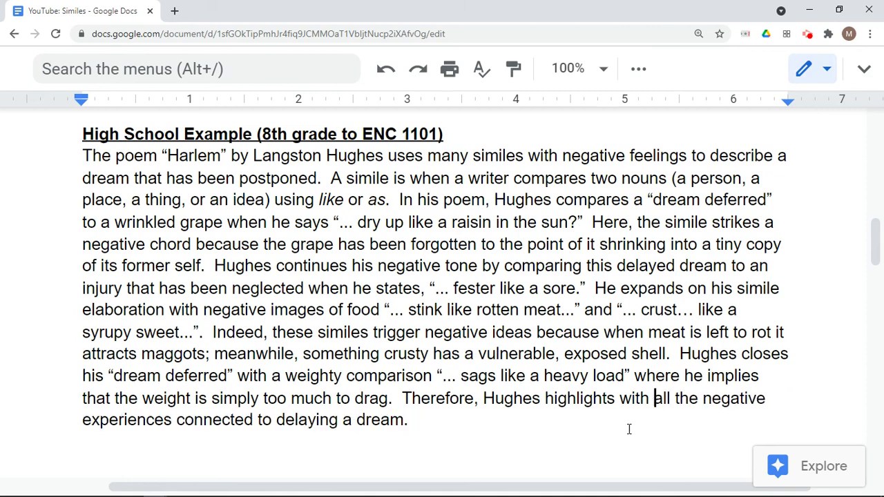
key(BackSpace)
click(628, 428)
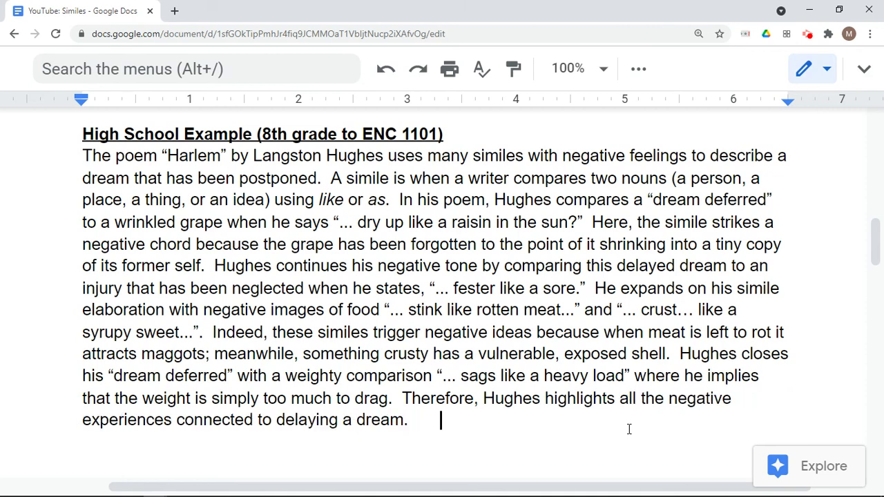
key(BackSpace)
key(BackSpace)
key(BackSpace)
key(BackSpace)
key(BackSpace)
key(BackSpace)
key(ctrl+Left)
click(410, 419)
mouse_move(872, 243)
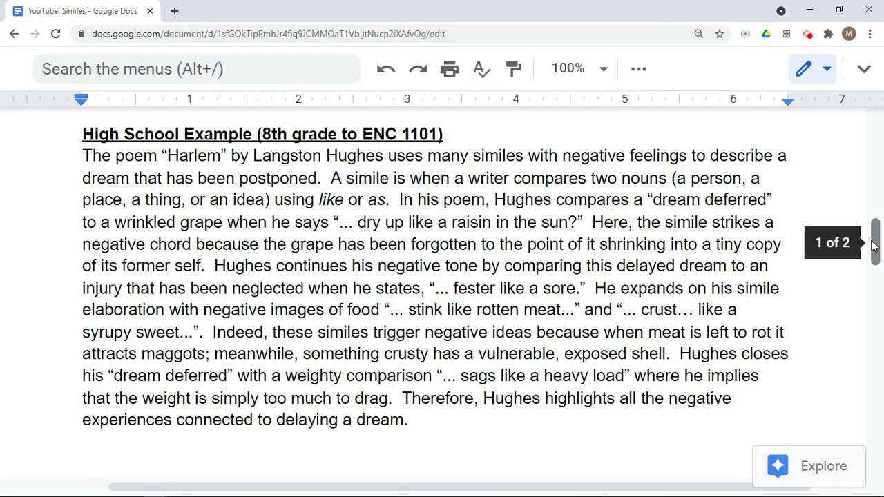
drag(872, 243, 881, 211)
click(672, 321)
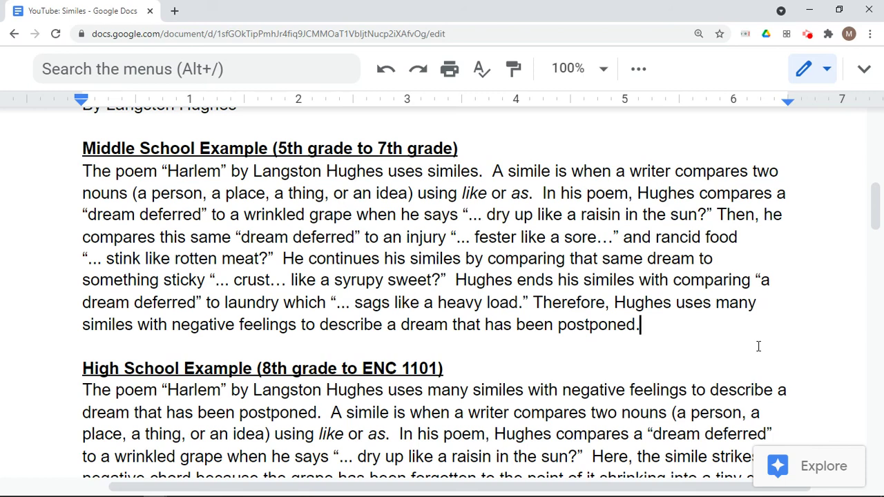
mouse_move(875, 211)
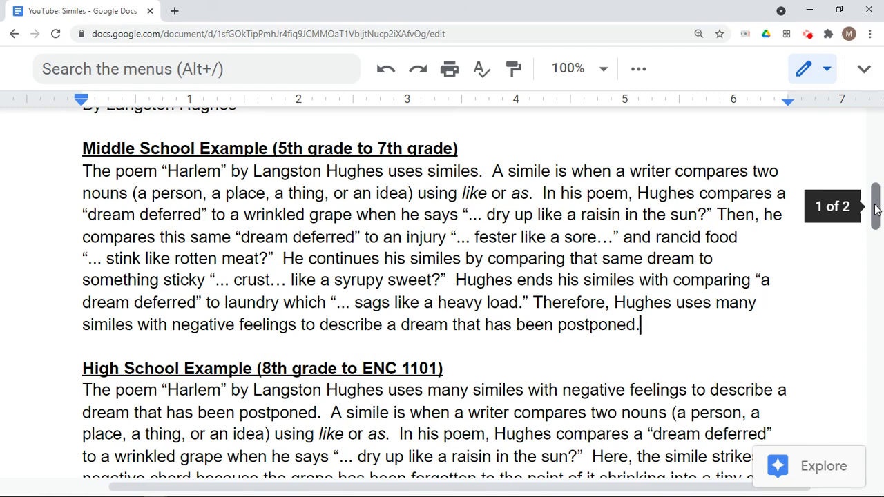
mouse_move(875, 211)
mouse_down()
mouse_move(878, 255)
mouse_move(881, 208)
mouse_up()
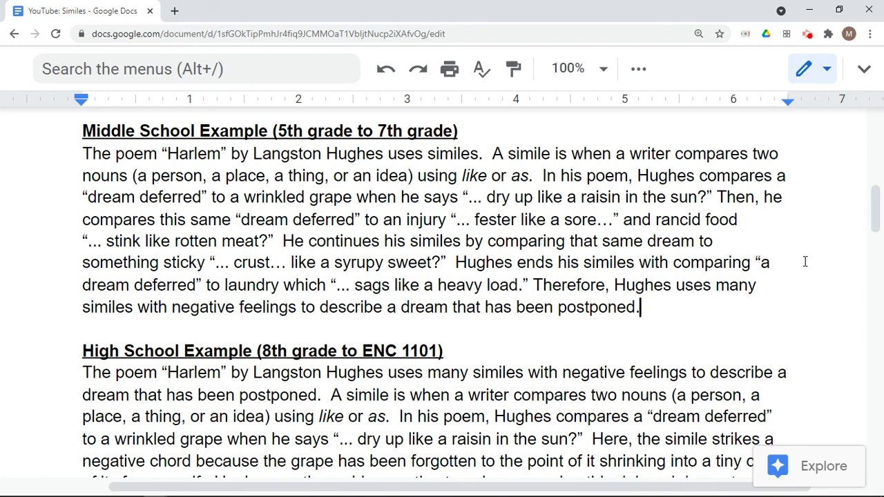
mouse_move(874, 213)
drag(878, 216, 880, 245)
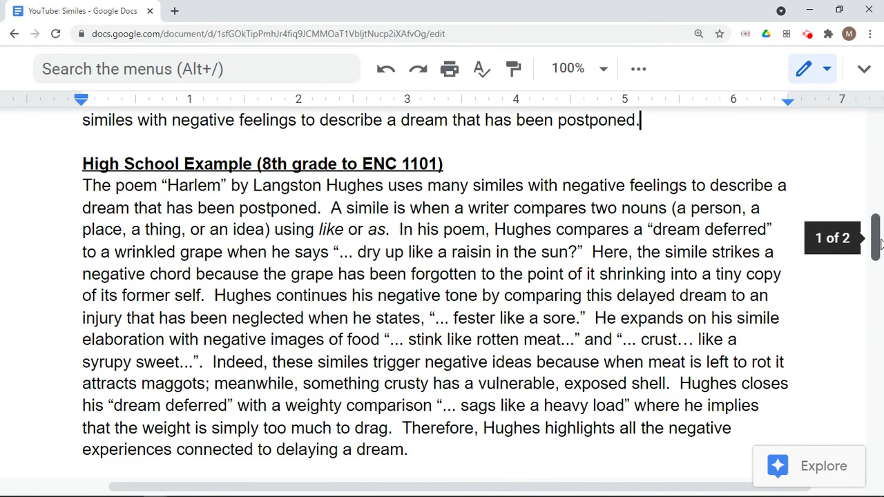
click(446, 446)
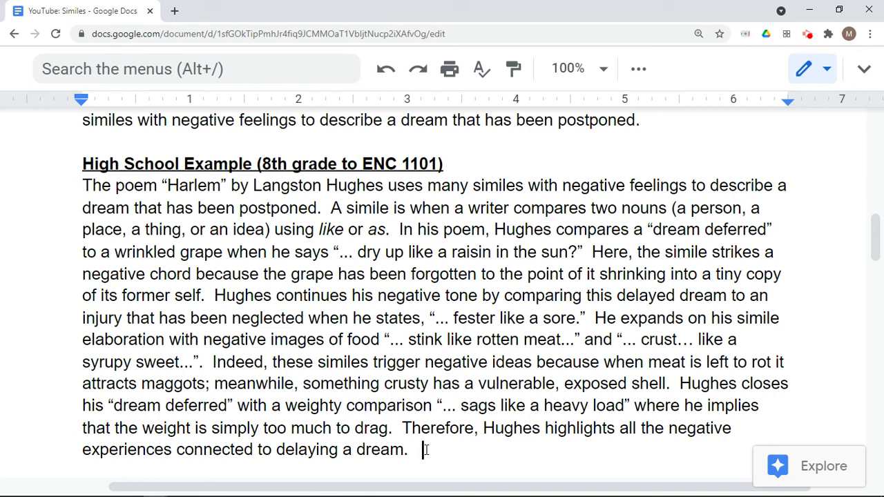
mouse_move(426, 496)
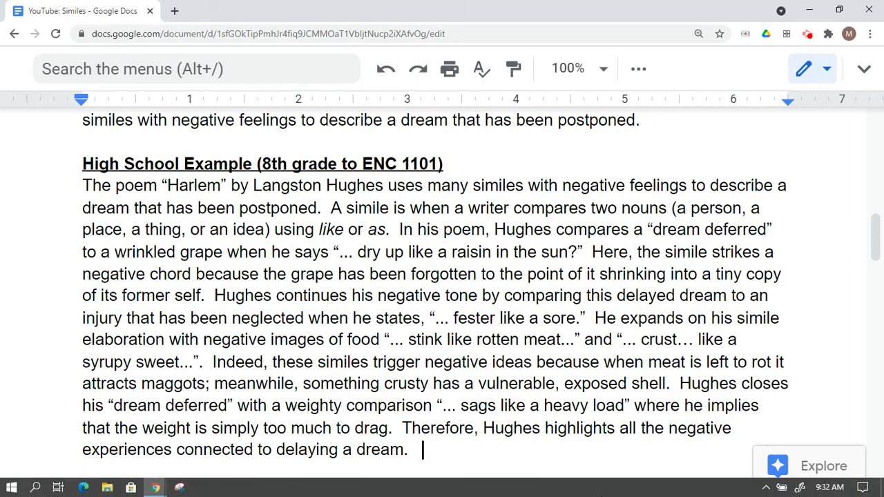